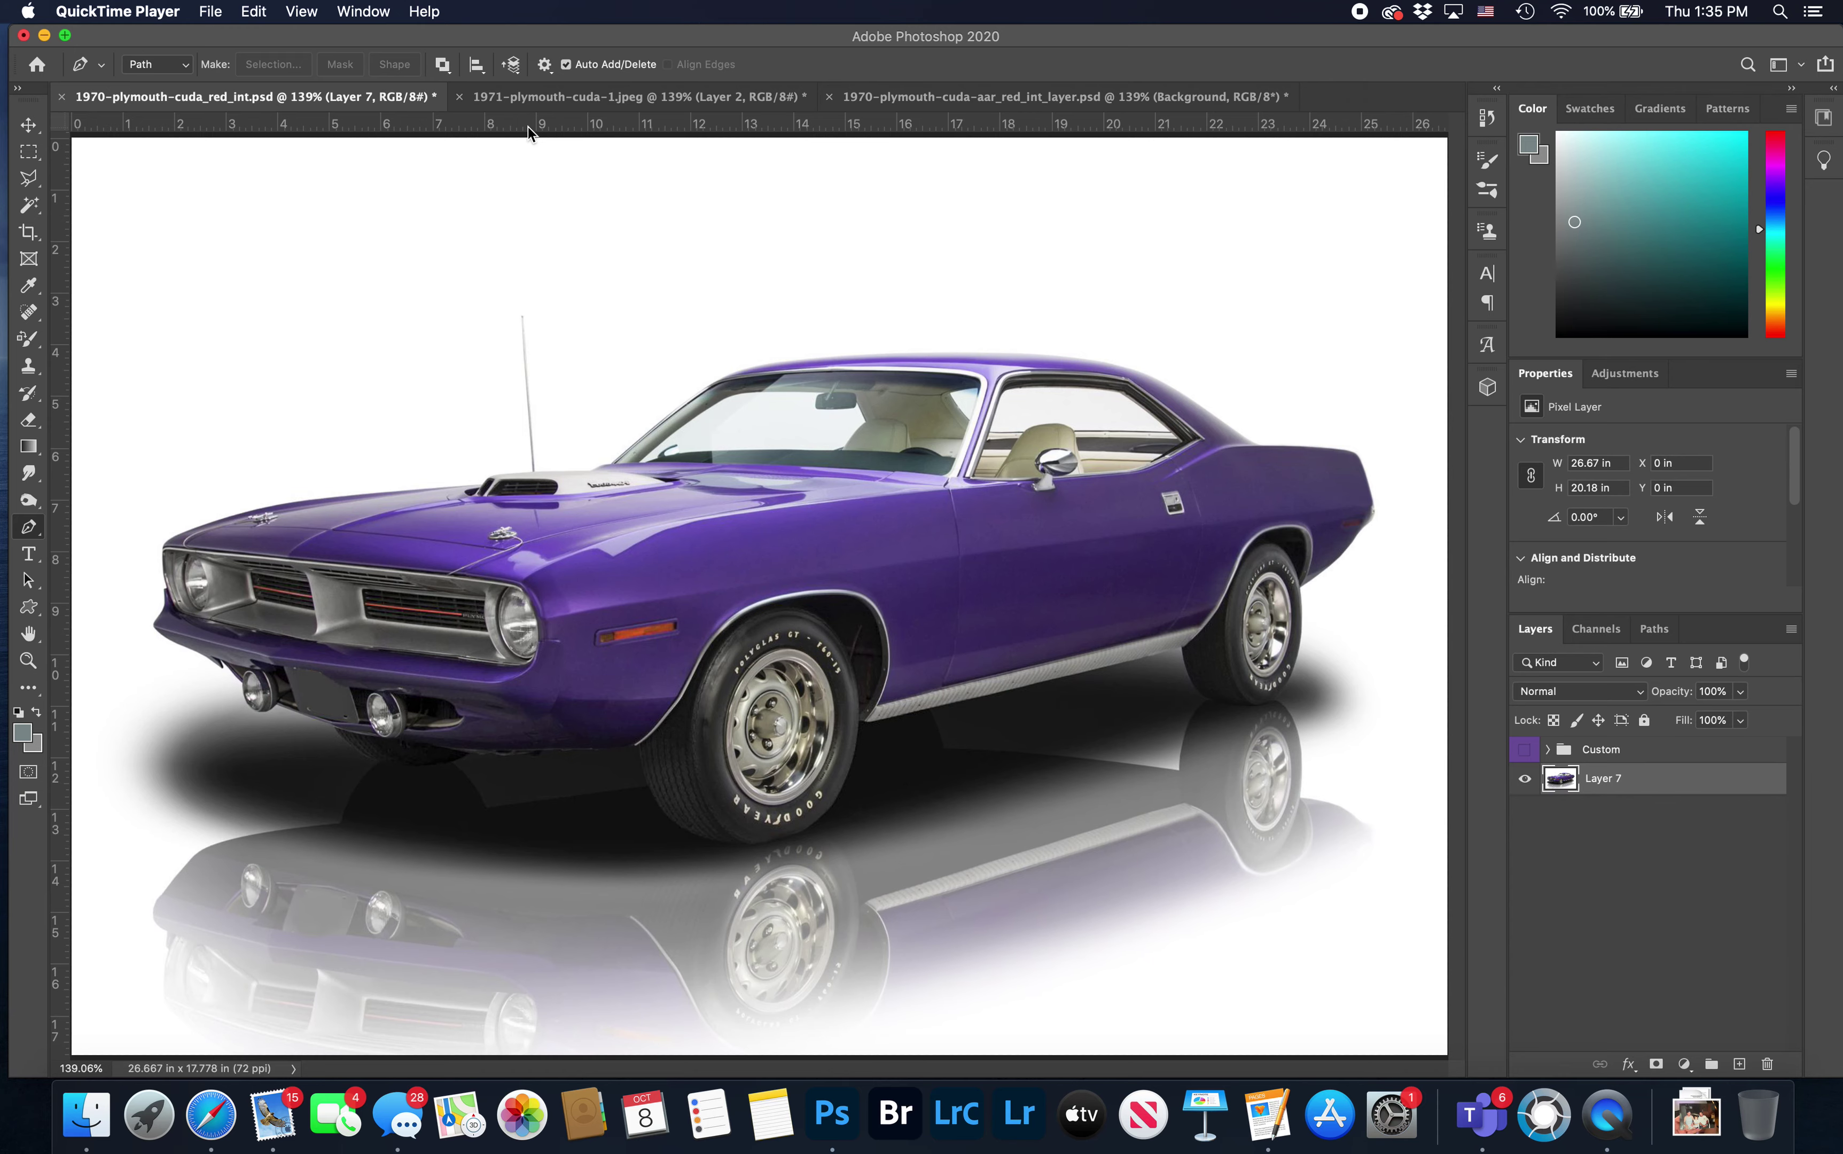
Bring up the red 1971-plymouth-cuda-1.jpeg photo in Photoshop and pan to its hood
left_click(529, 98)
left_click(540, 98)
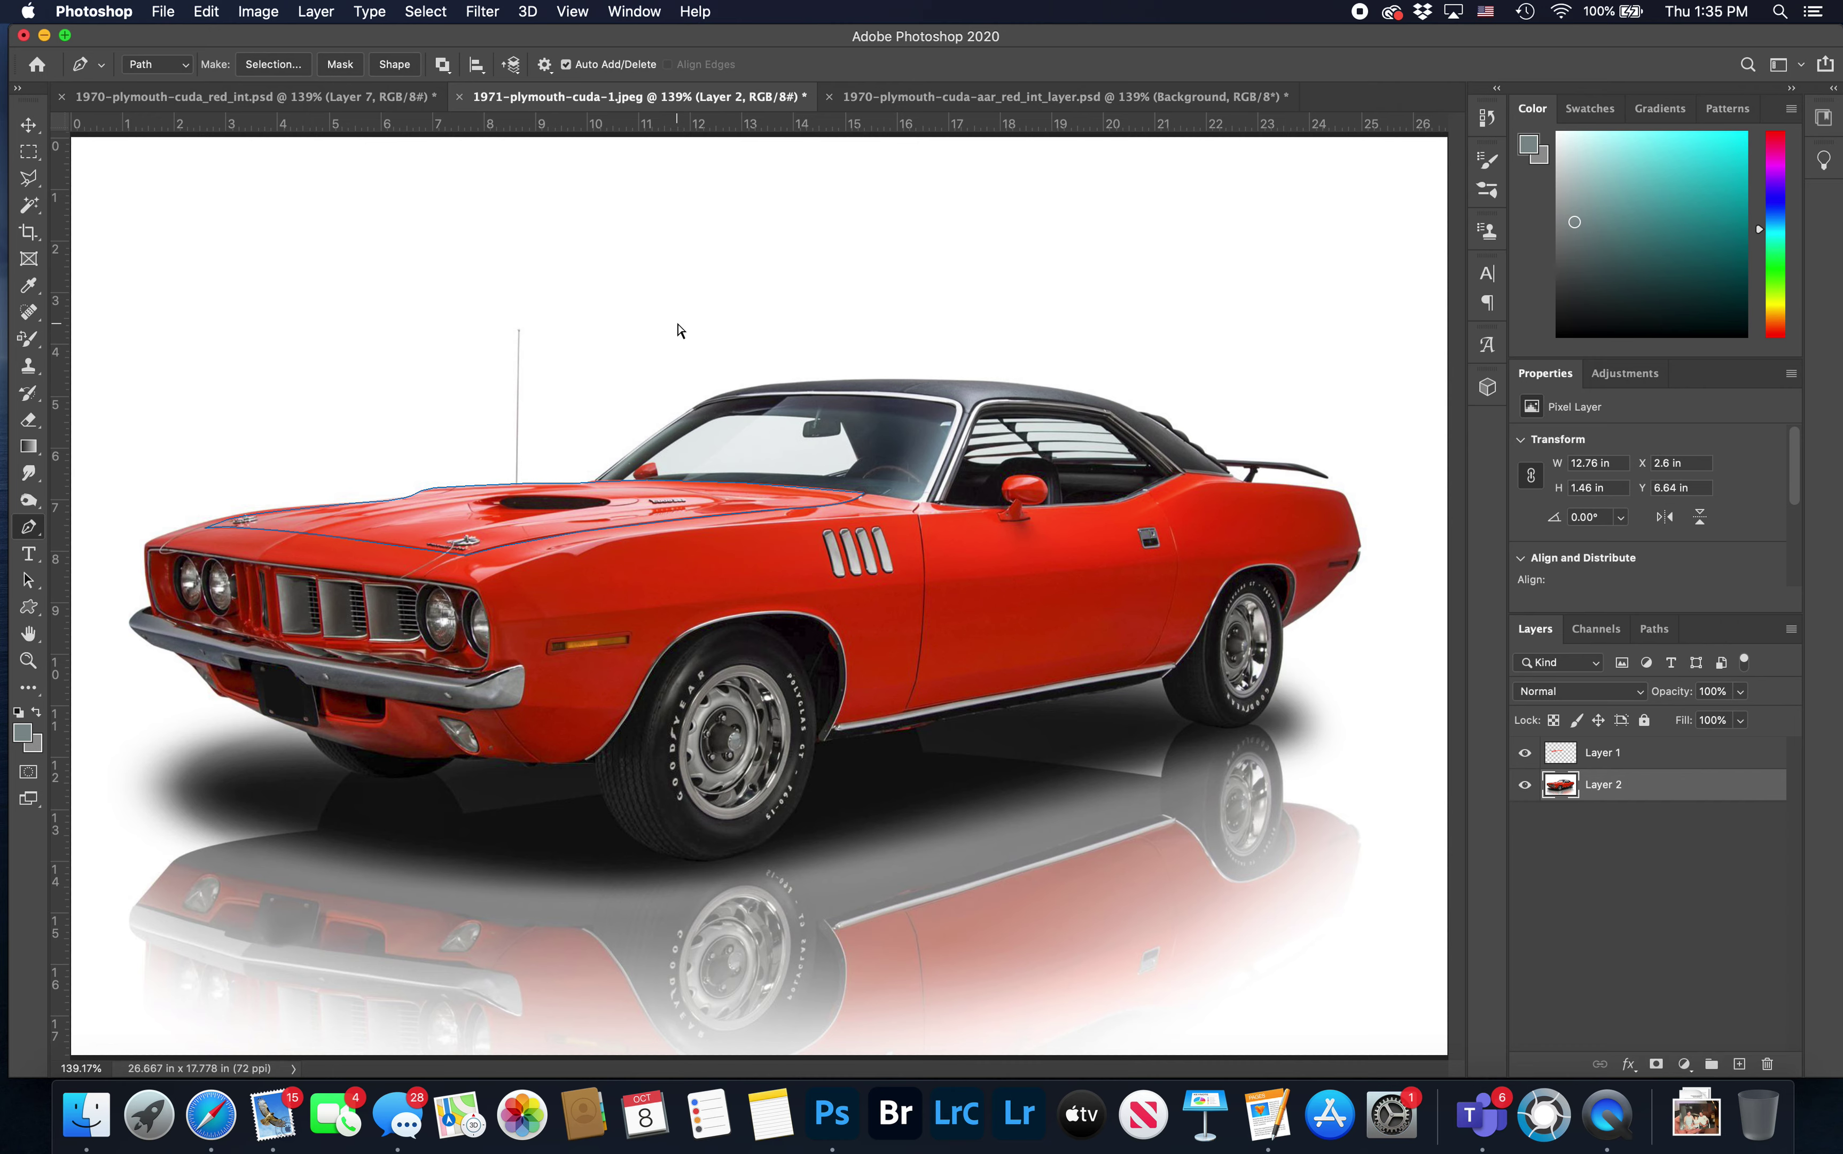
scroll(680, 330, "down", 1)
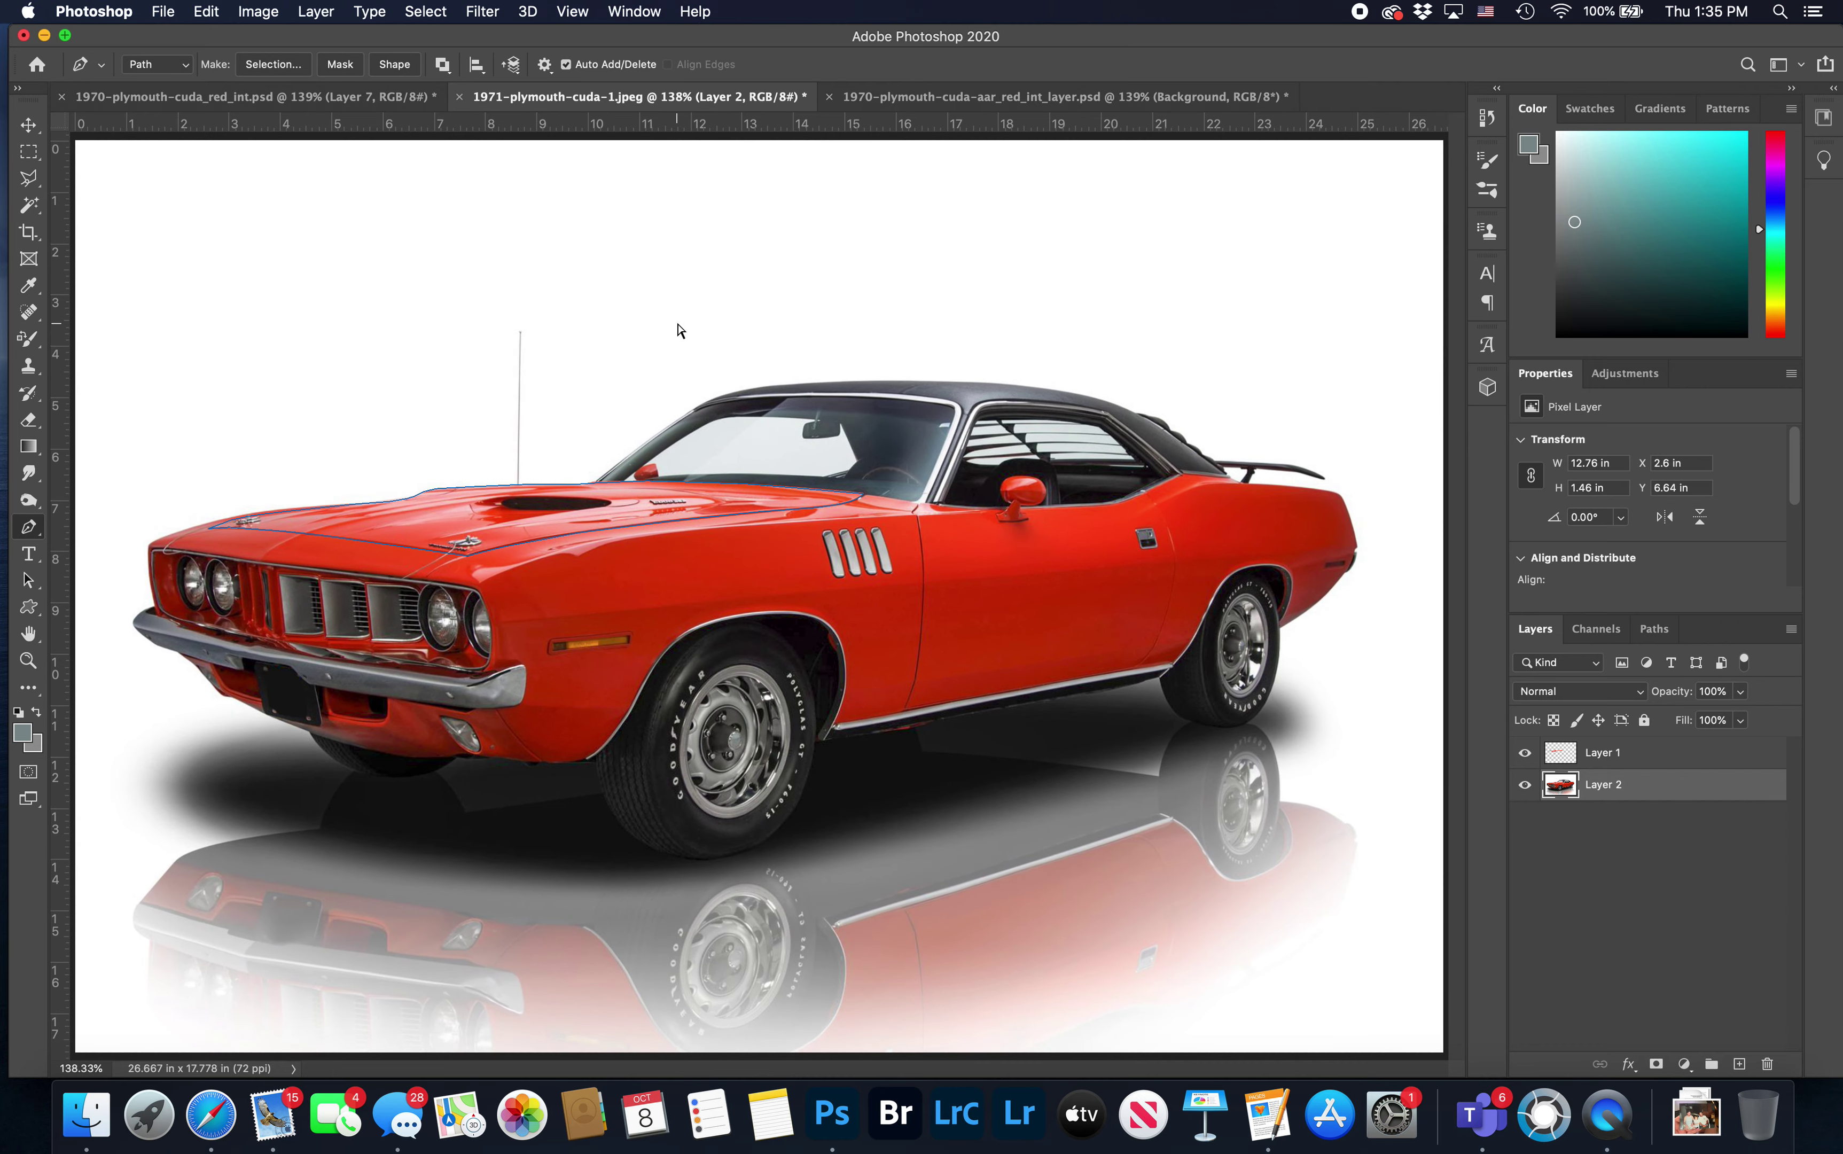
scroll(680, 330, "up", 3)
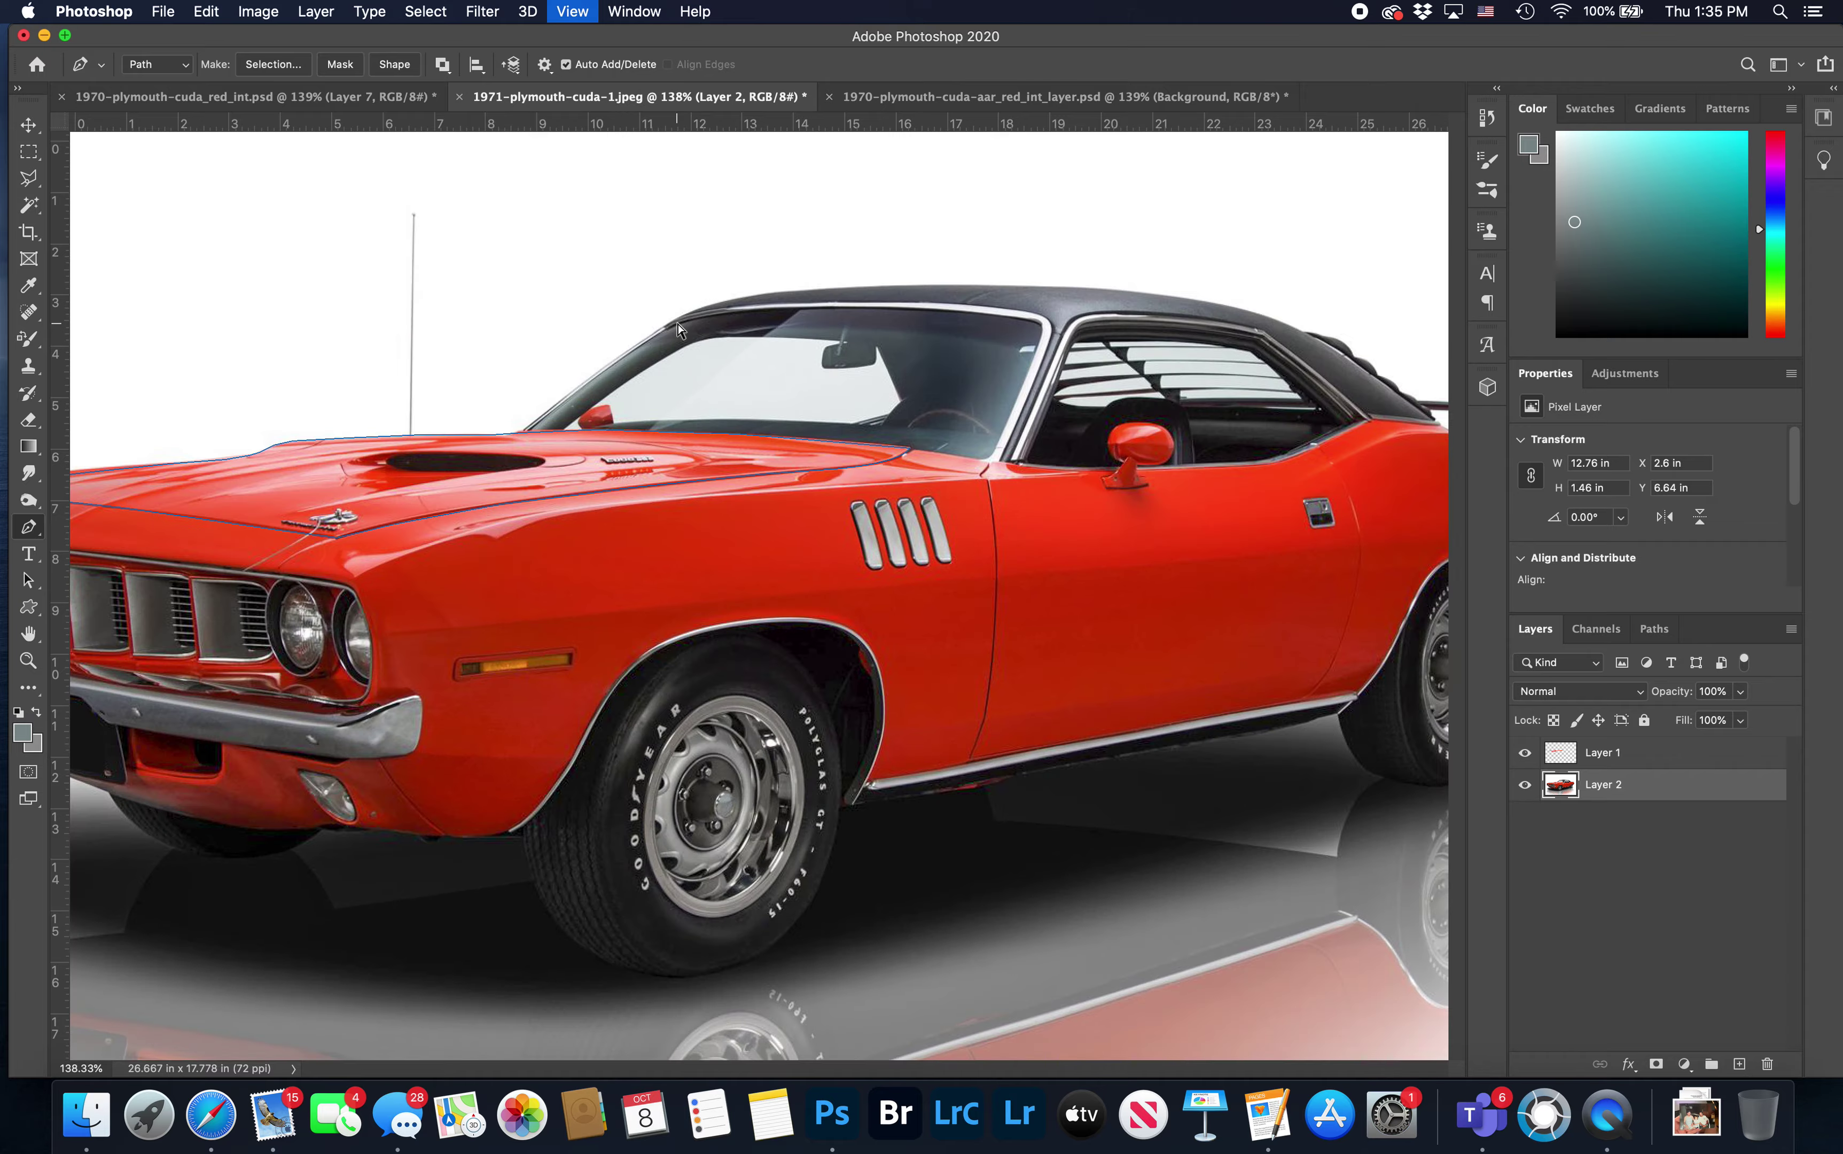
scroll(680, 330, "up", 2)
scroll(679, 336, "left", 5)
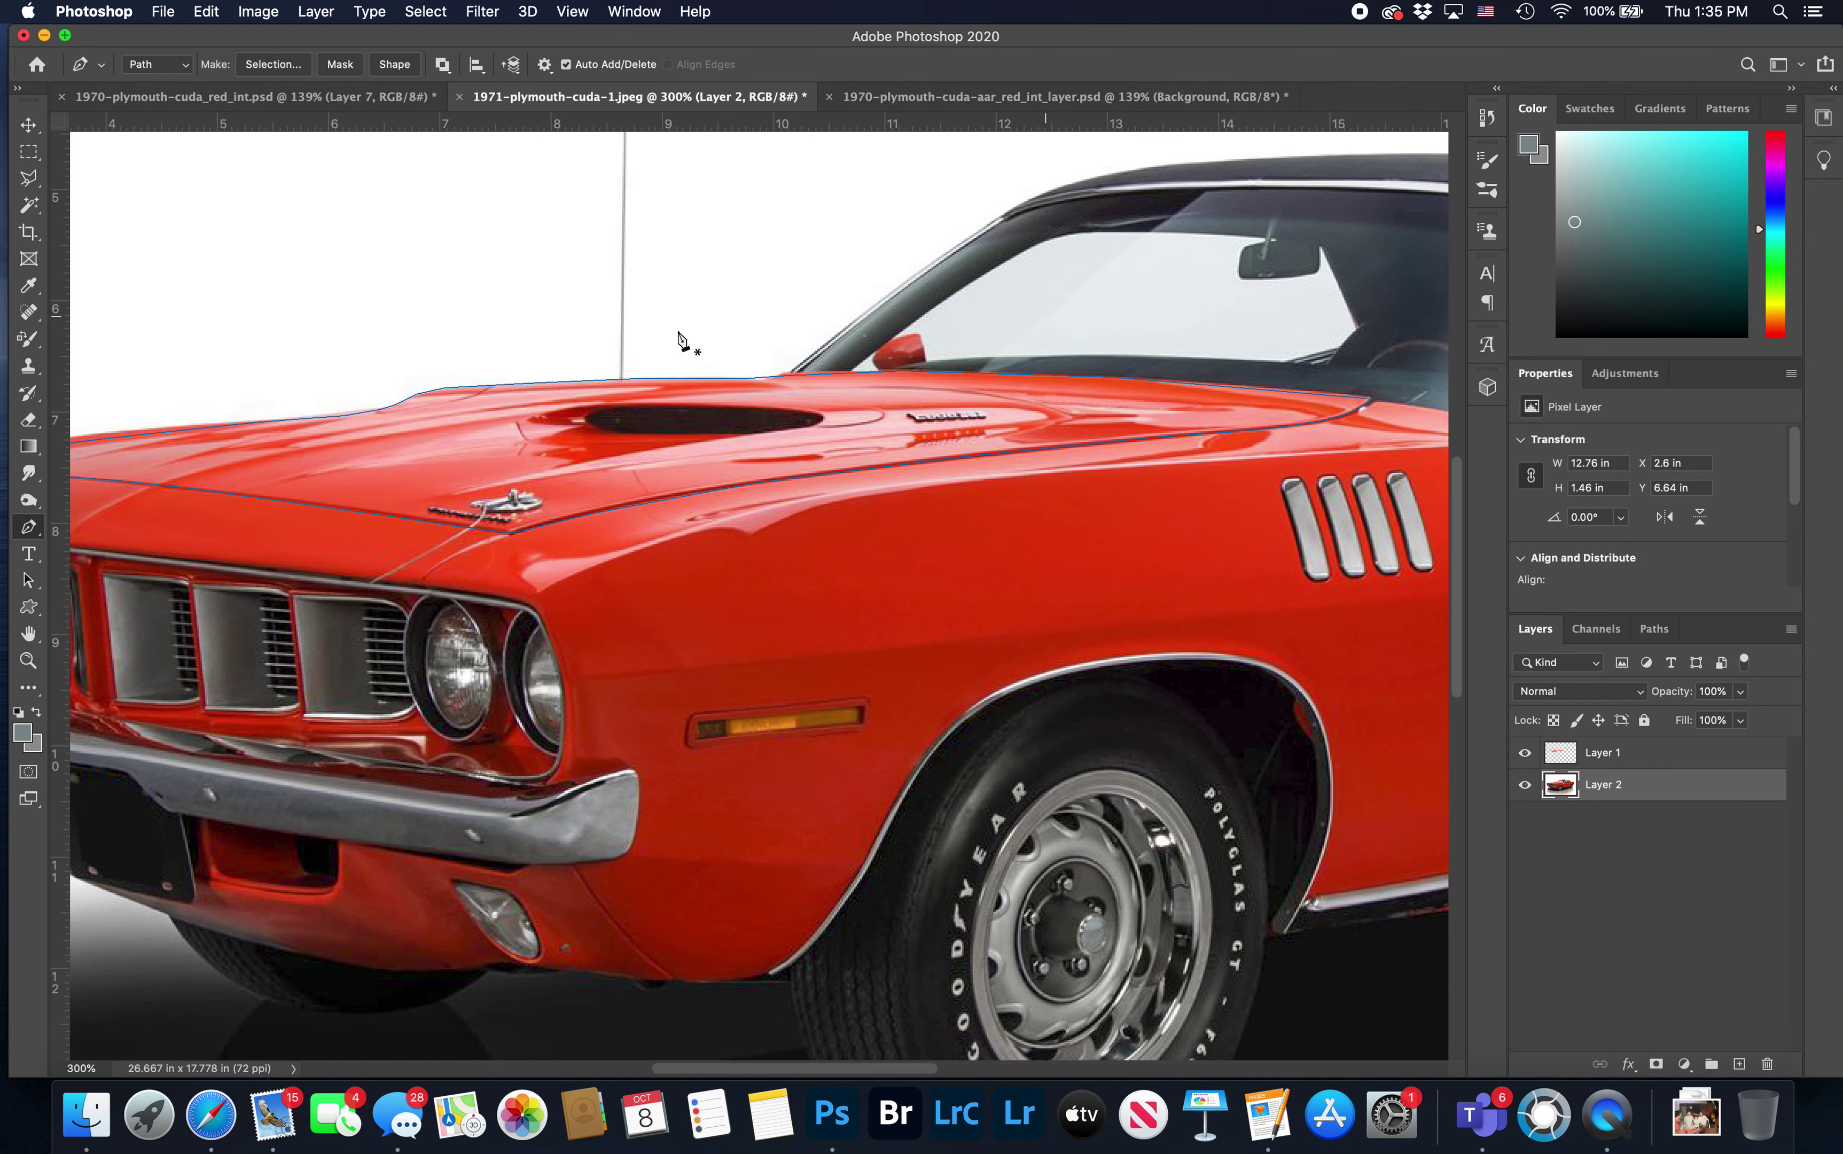
scroll(680, 336, "left", 2)
scroll(680, 336, "left", 2)
scroll(680, 340, "right", 1)
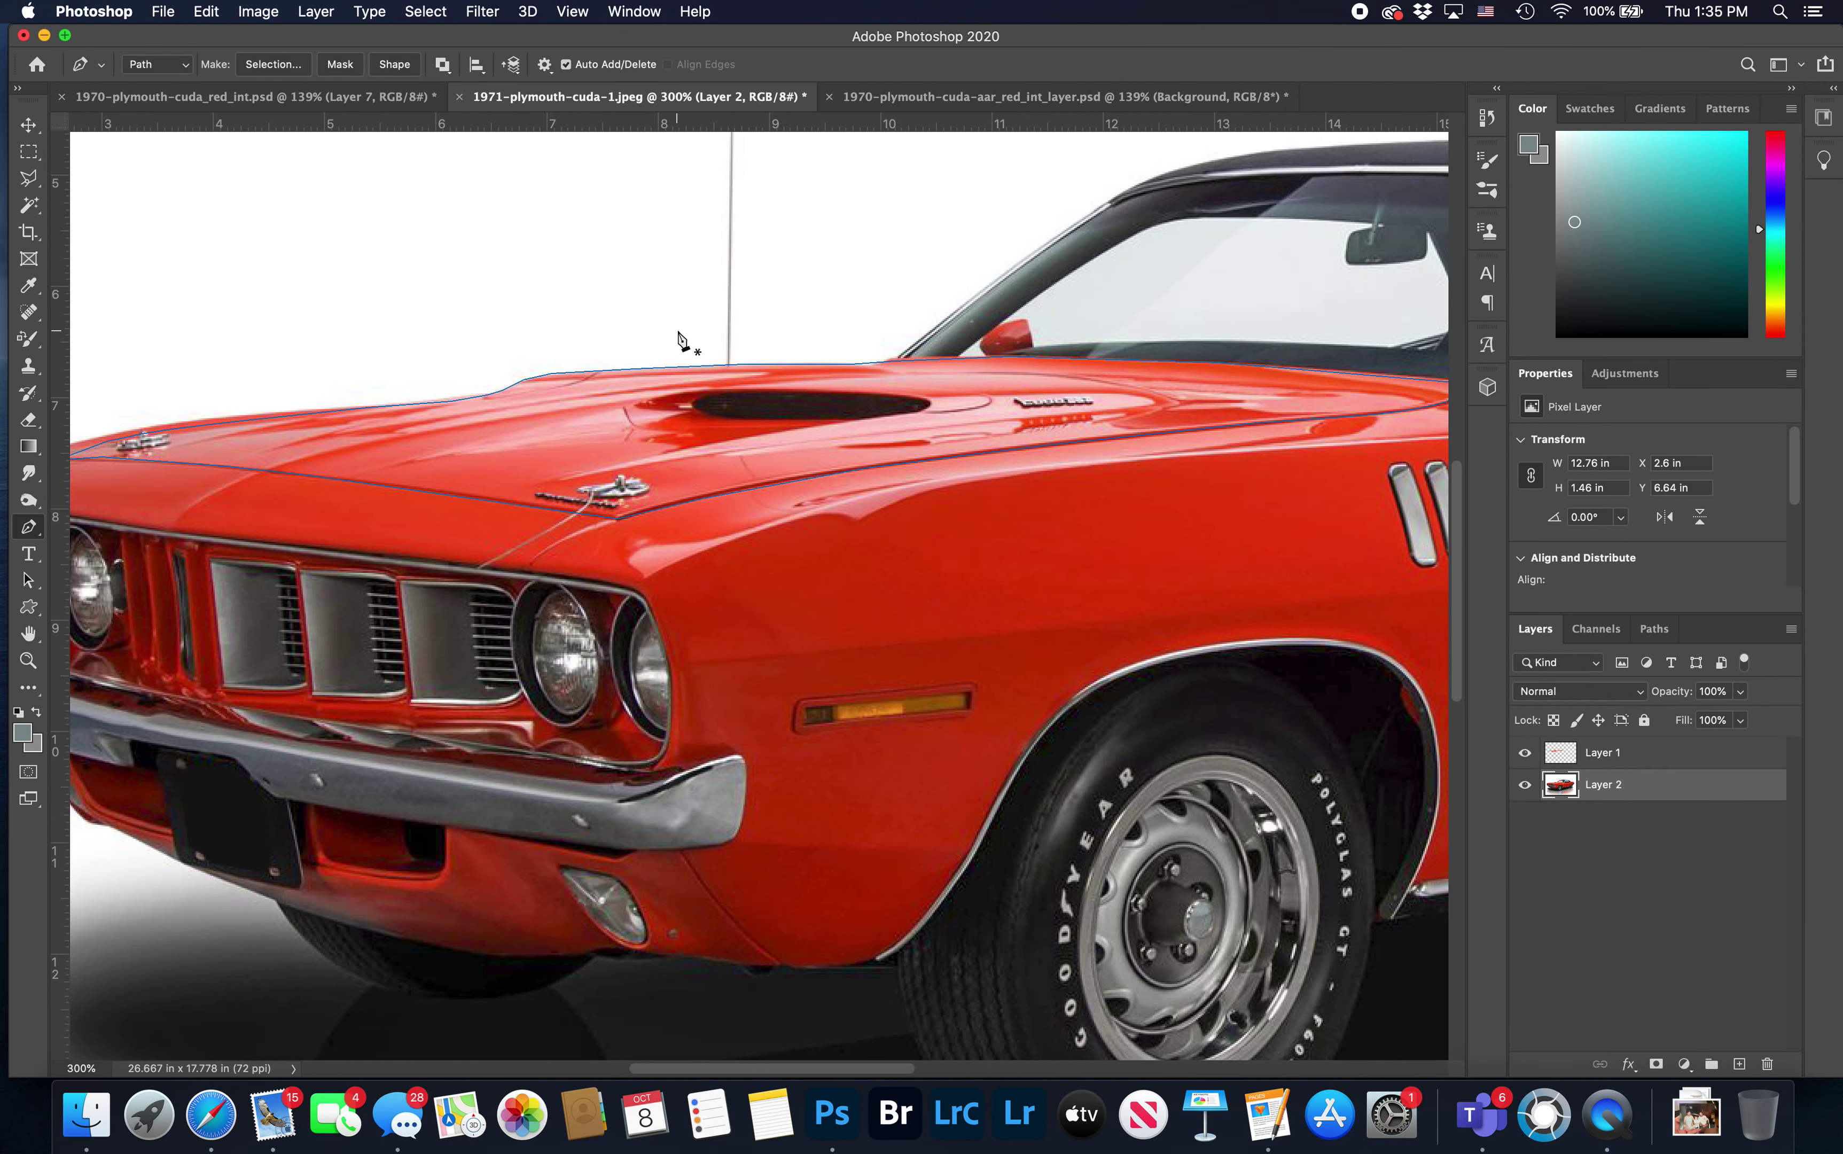
scroll(680, 339, "right", 1)
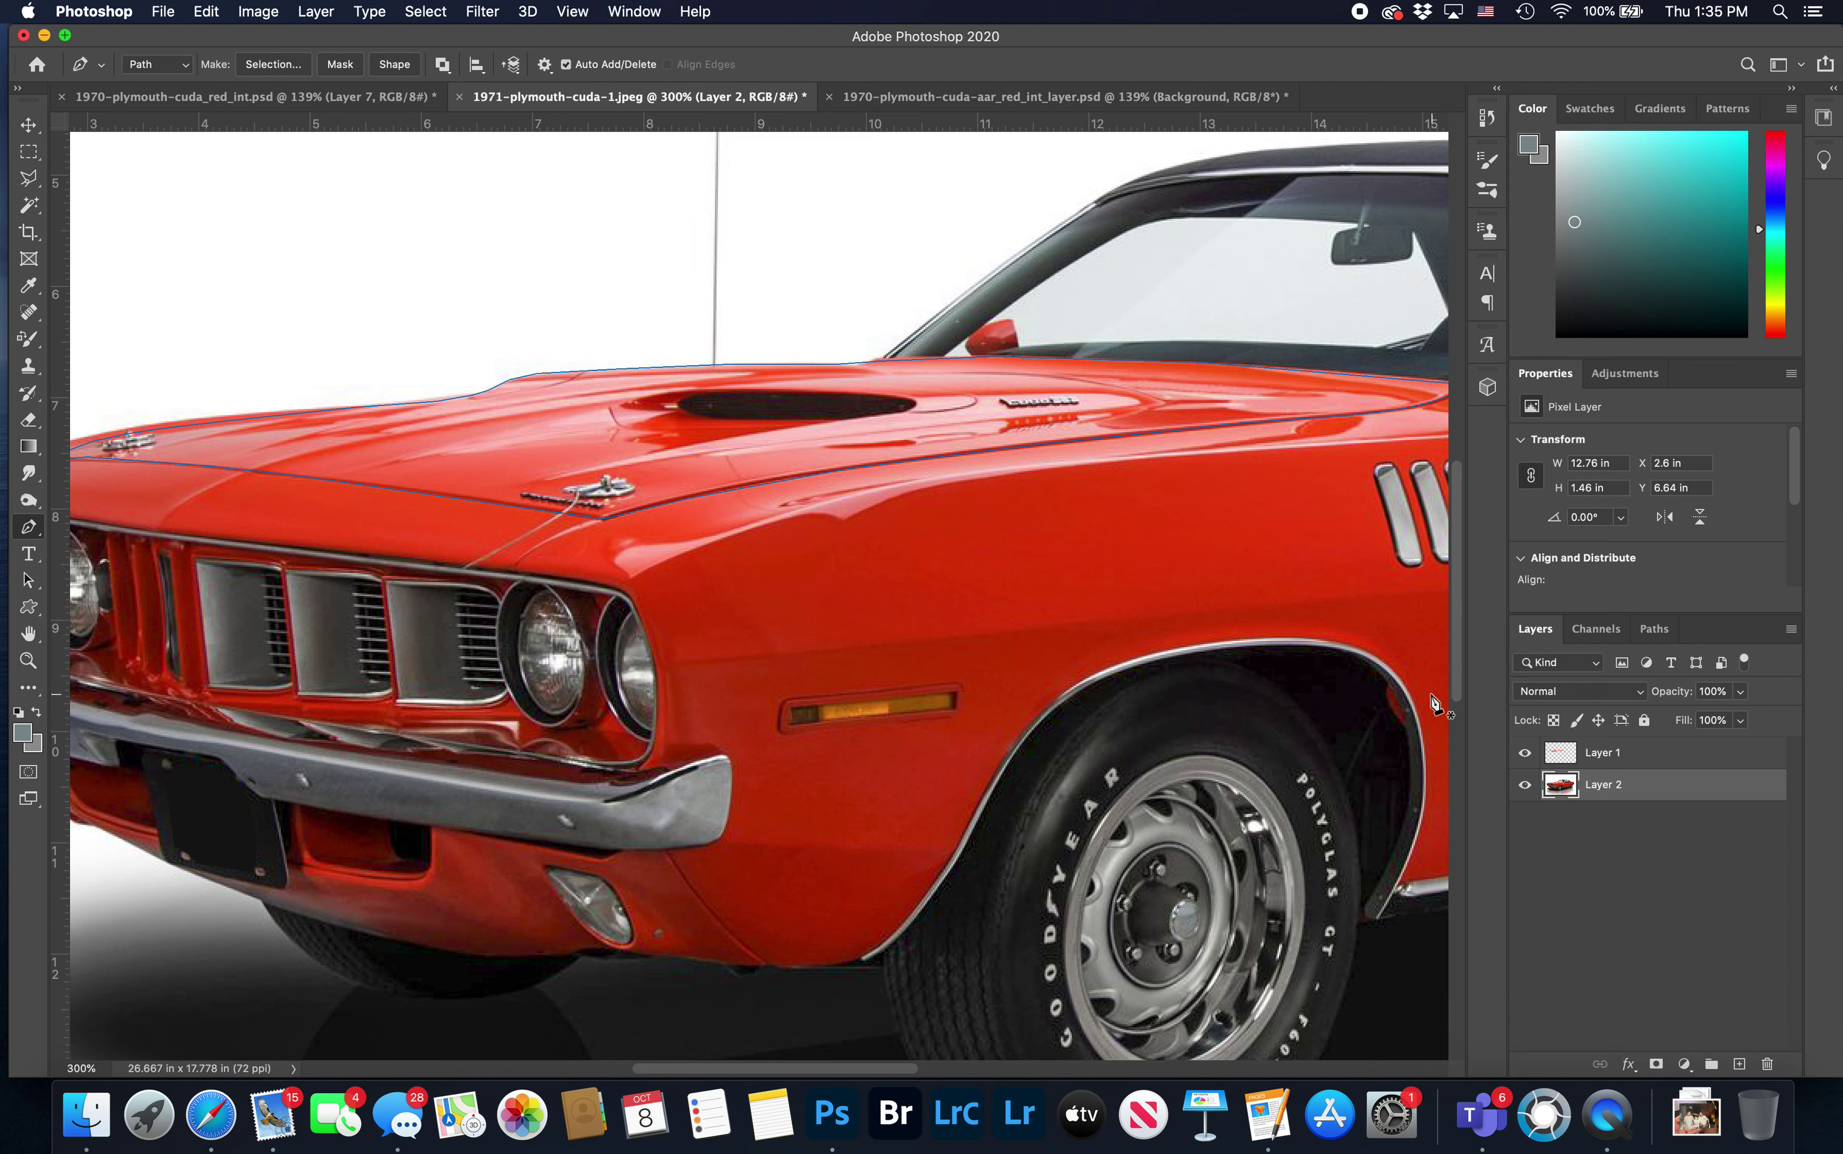
Deselect the existing Work Path in the Paths panel and return to Layers
left_click(1650, 630)
left_click(1615, 707)
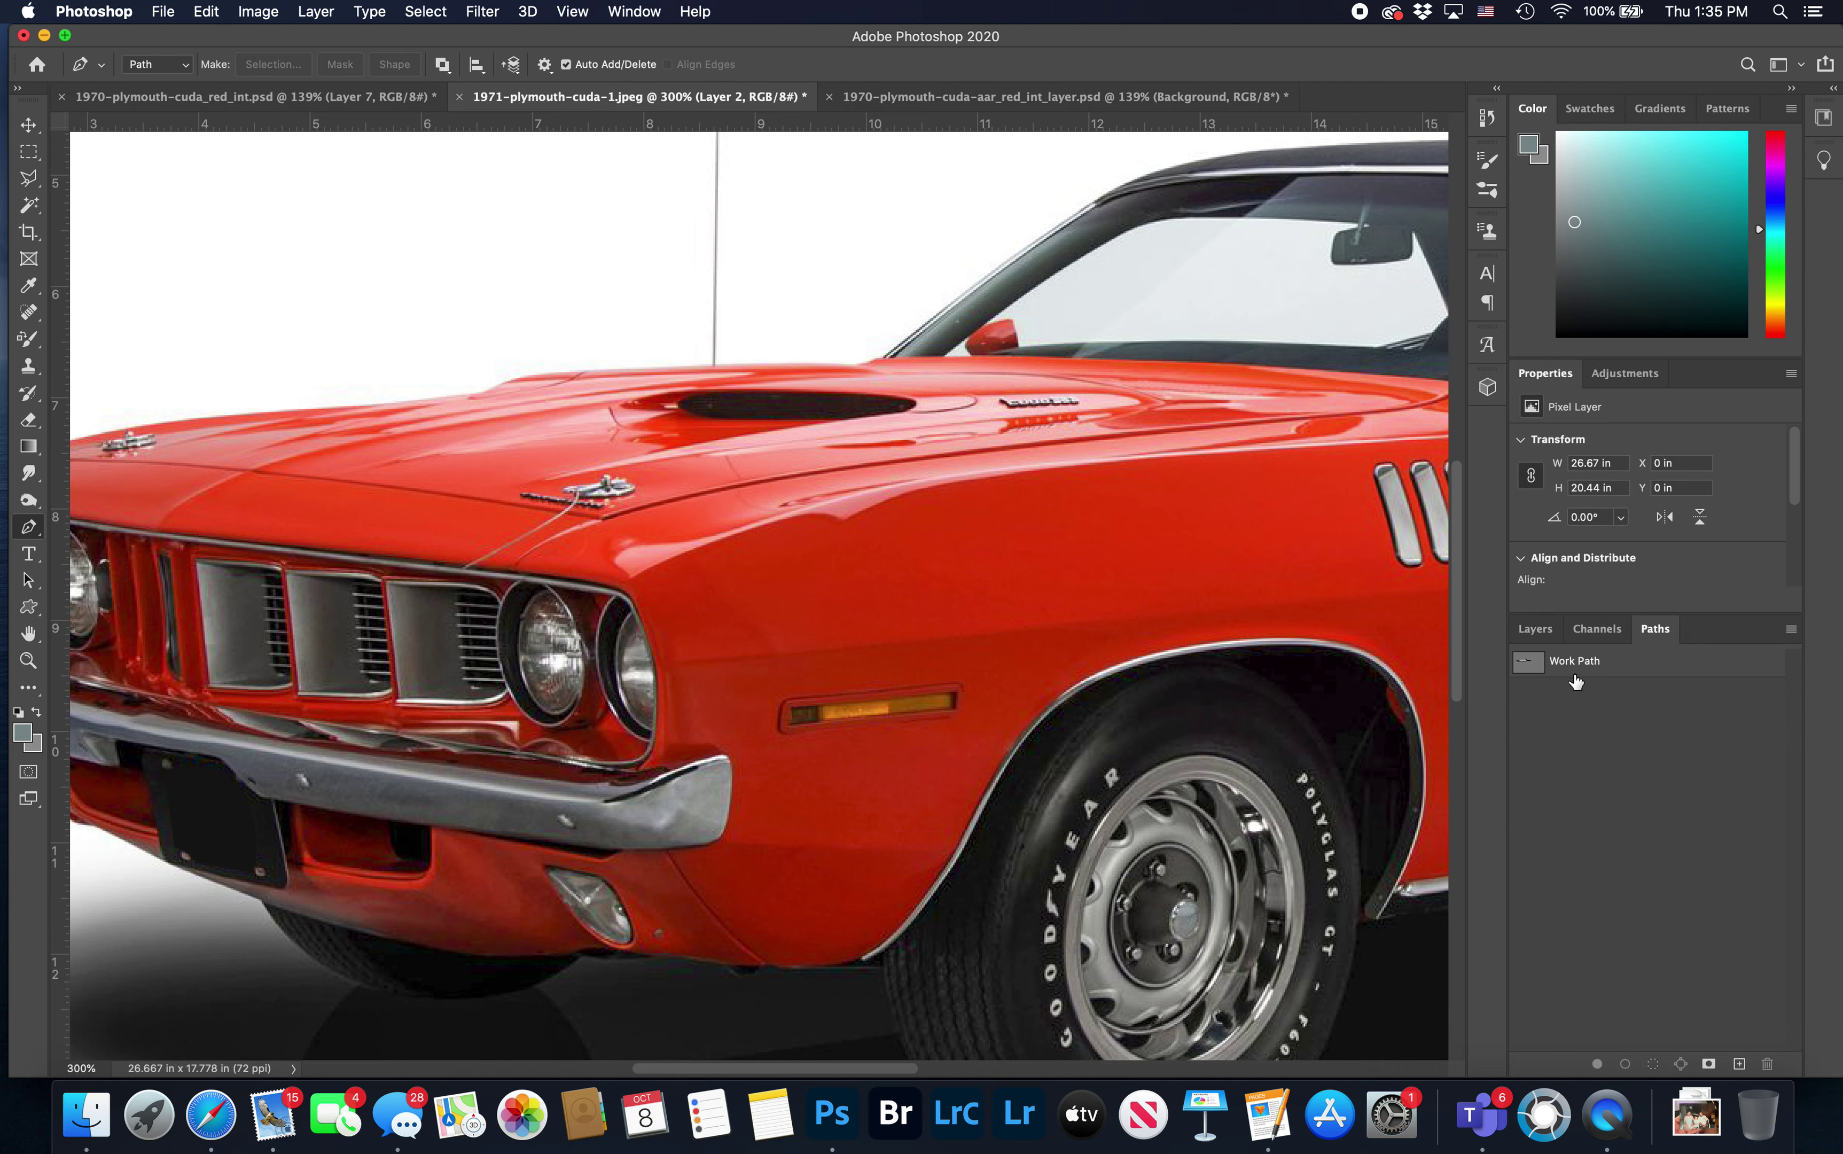
left_click(1537, 630)
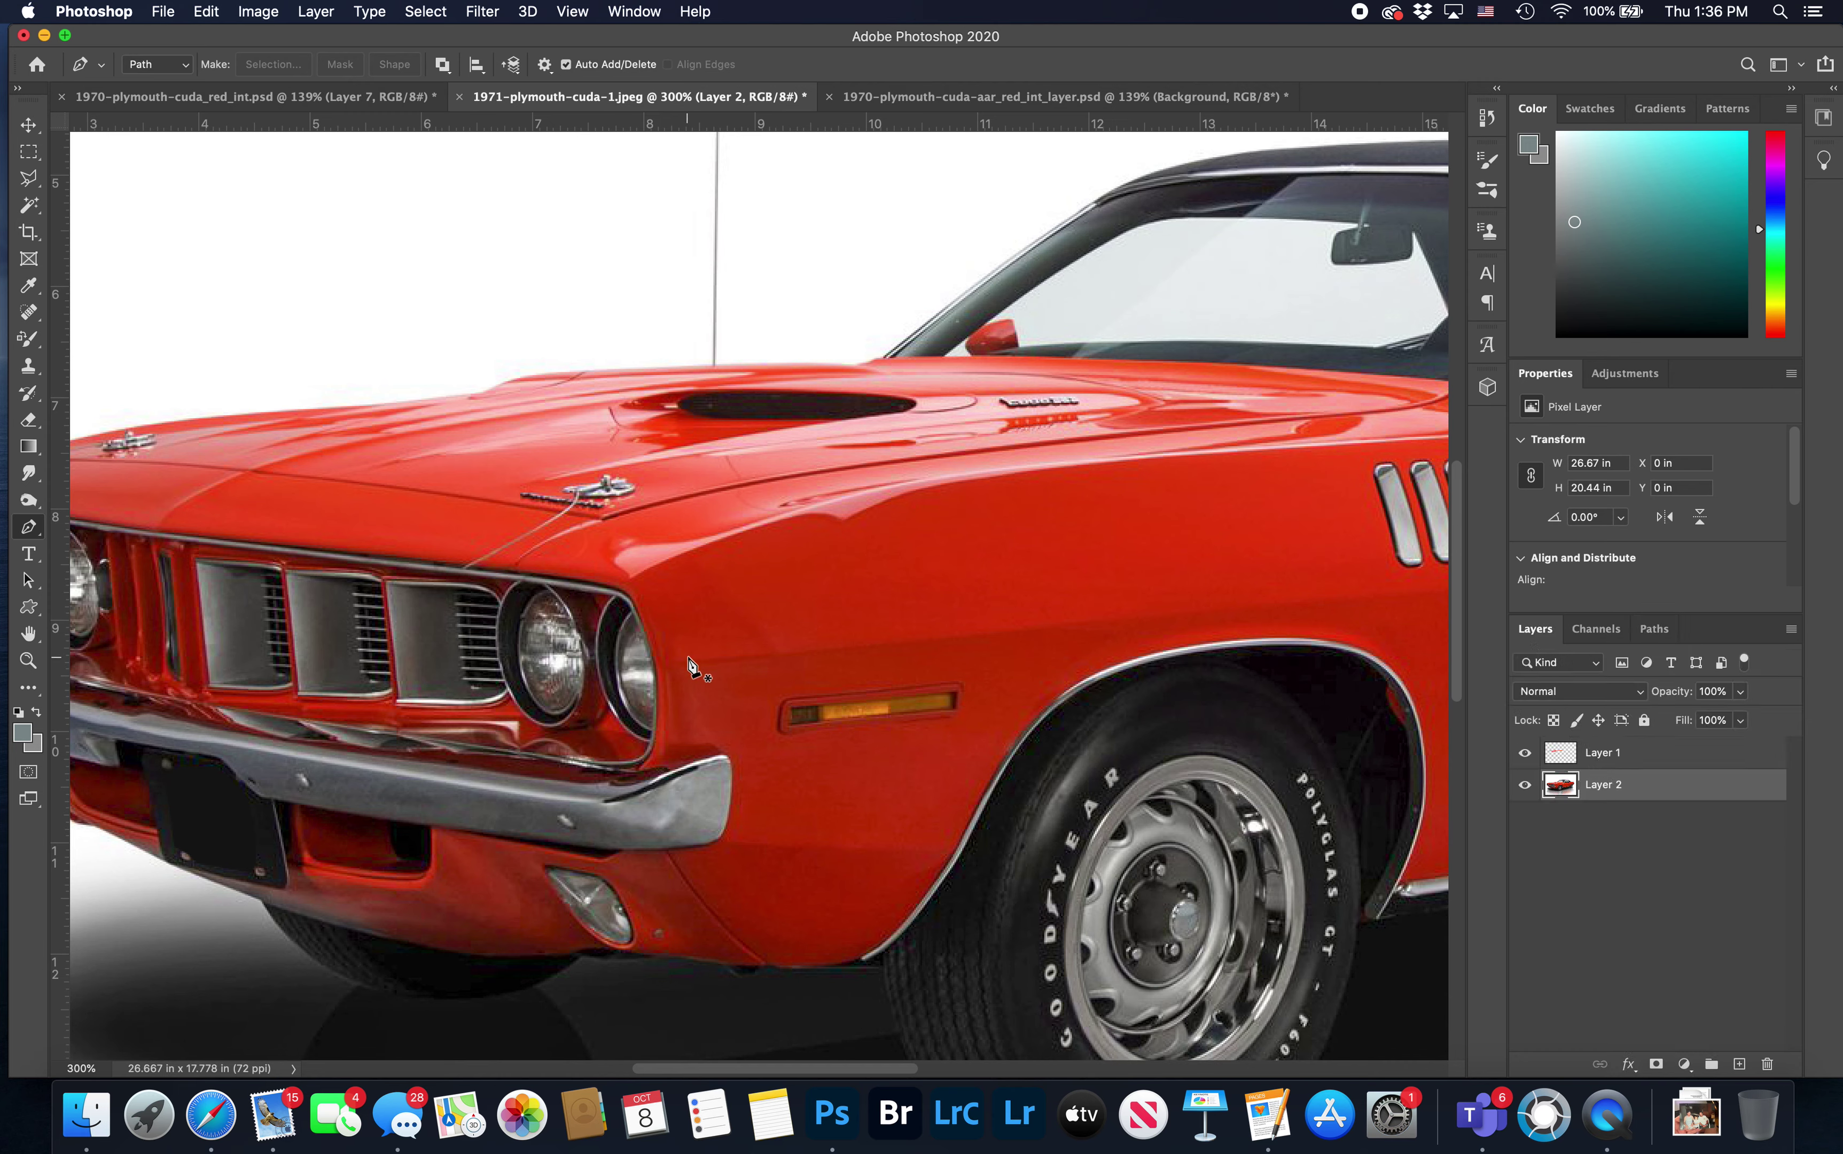
Start a pen path at the emblem, tracing the hood seam to the rear corner
left_click(607, 520)
left_click(729, 488)
left_click(954, 455)
left_click(1320, 419)
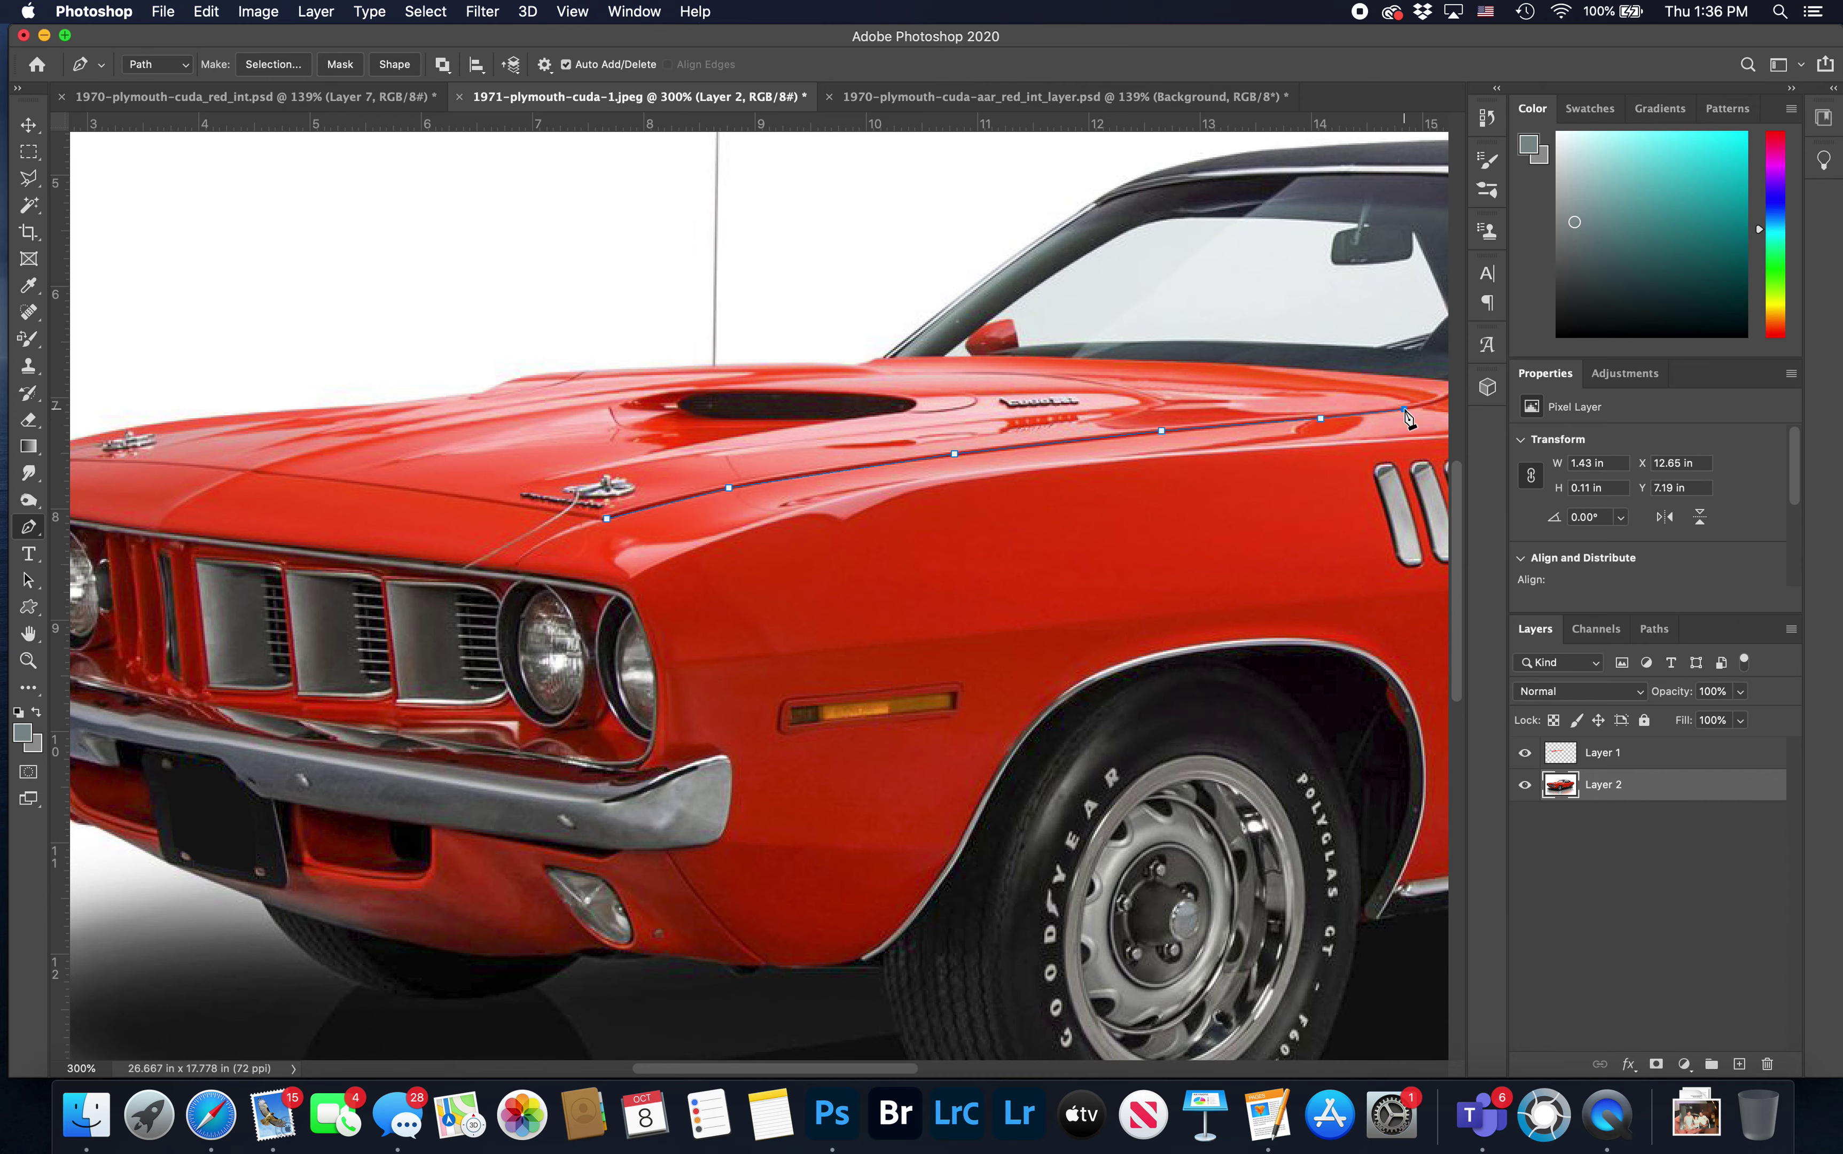
scroll(1408, 418, "right", 5)
scroll(1407, 418, "up", 1)
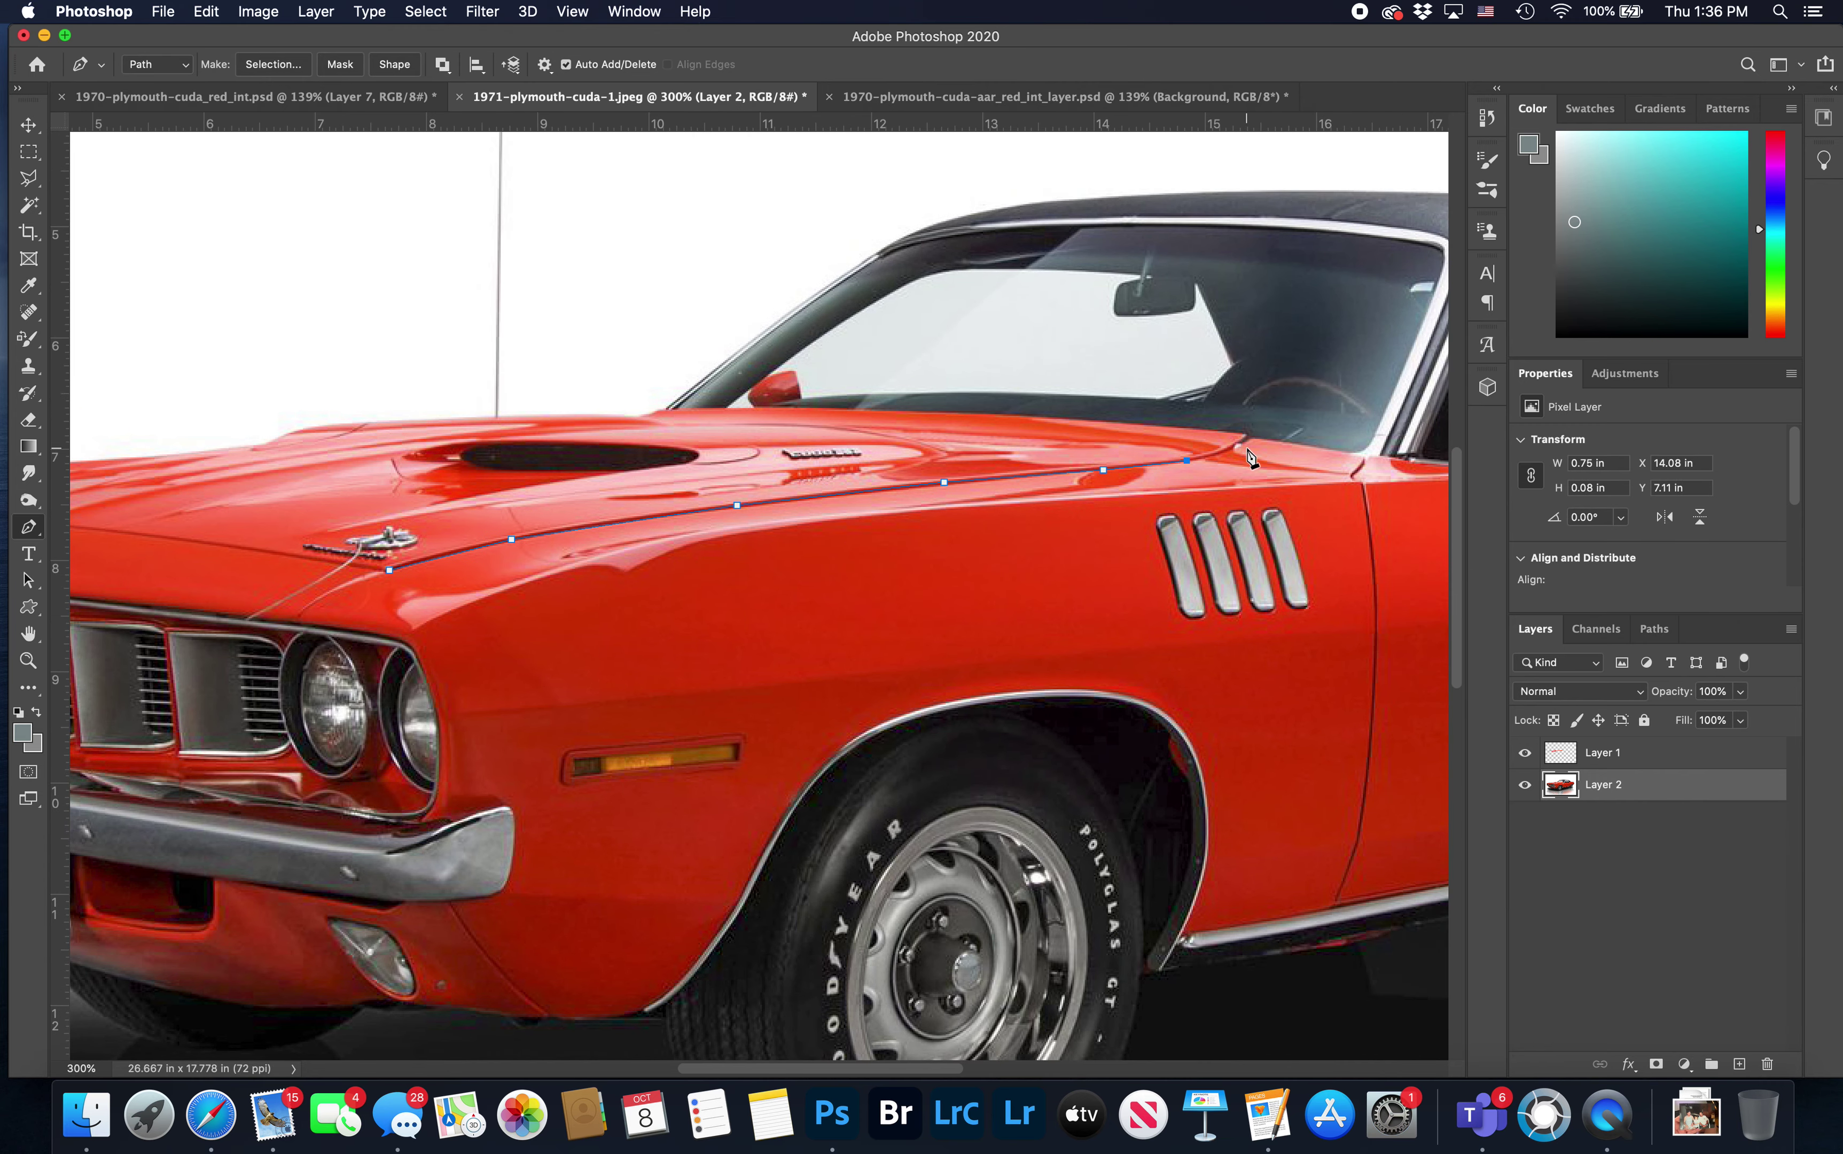
left_click(1223, 451)
left_click(904, 413)
left_click(717, 406)
Continue the hood path along its top edge to the front corner
left_click(658, 411)
left_click(636, 416)
left_click(599, 416)
left_click(530, 414)
left_click(454, 418)
left_click(365, 421)
left_click(290, 435)
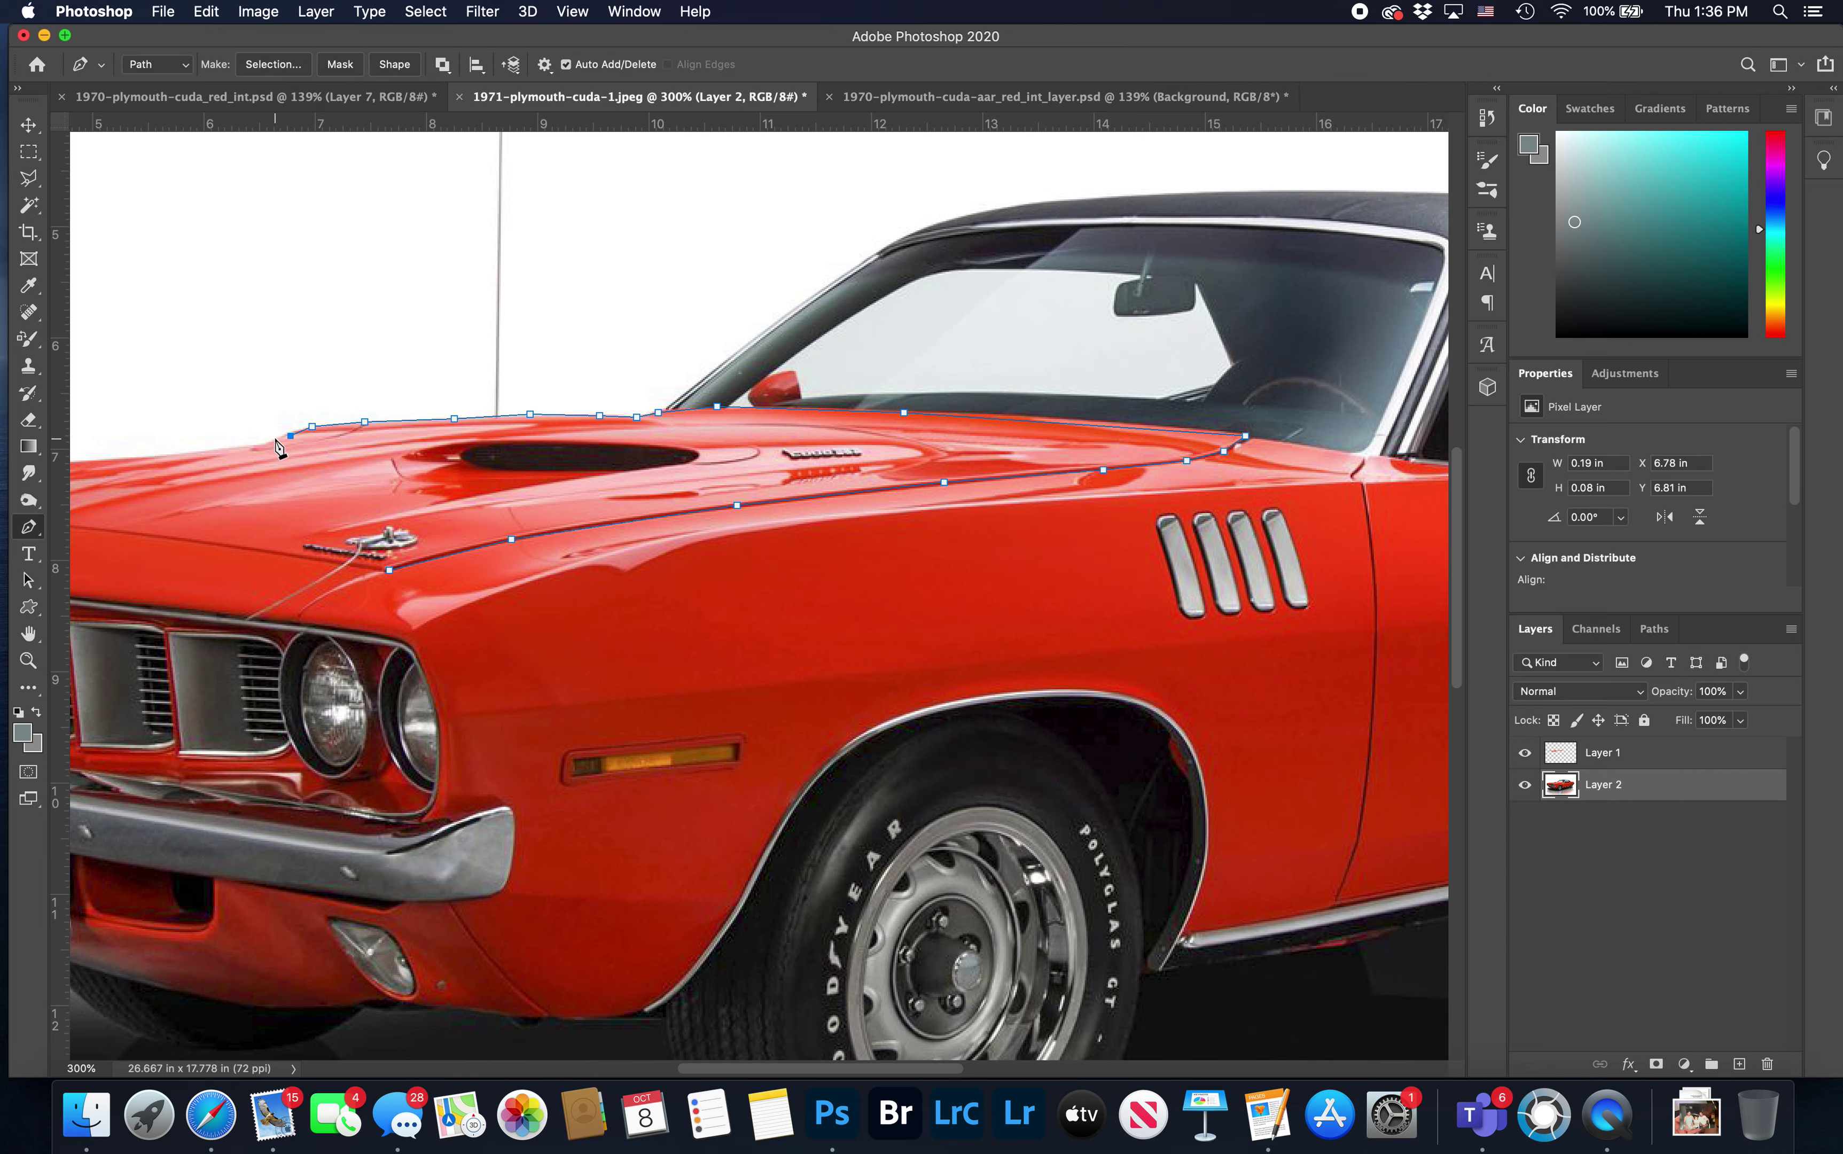
left_click_drag(268, 452, 501, 441)
left_click(468, 442)
left_click(325, 454)
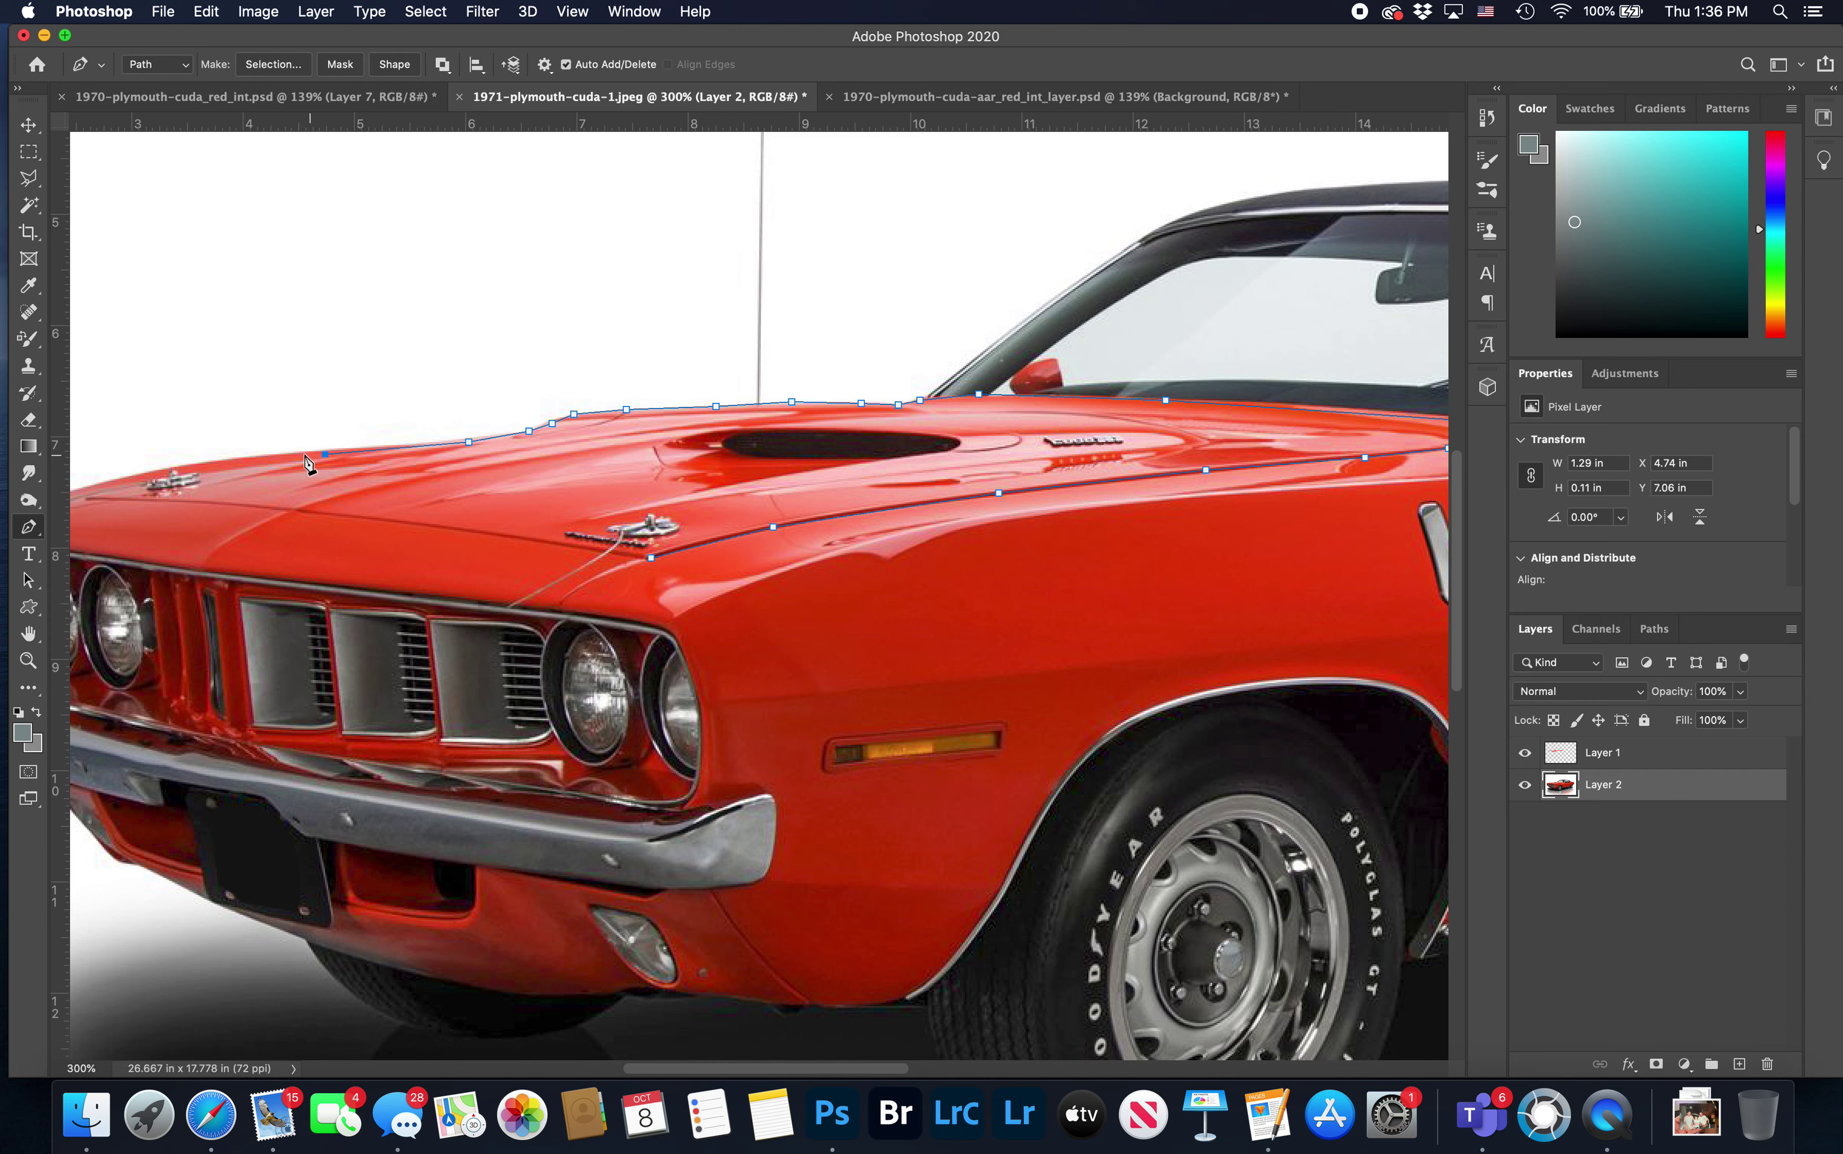
left_click(237, 462)
left_click(174, 468)
left_click(145, 477)
Trace the hood's front edge back to the emblem and close the path
left_click(88, 494)
left_click(187, 498)
left_click(271, 508)
left_click(337, 513)
left_click(495, 532)
left_click(596, 547)
left_click(650, 559)
right_click(725, 484)
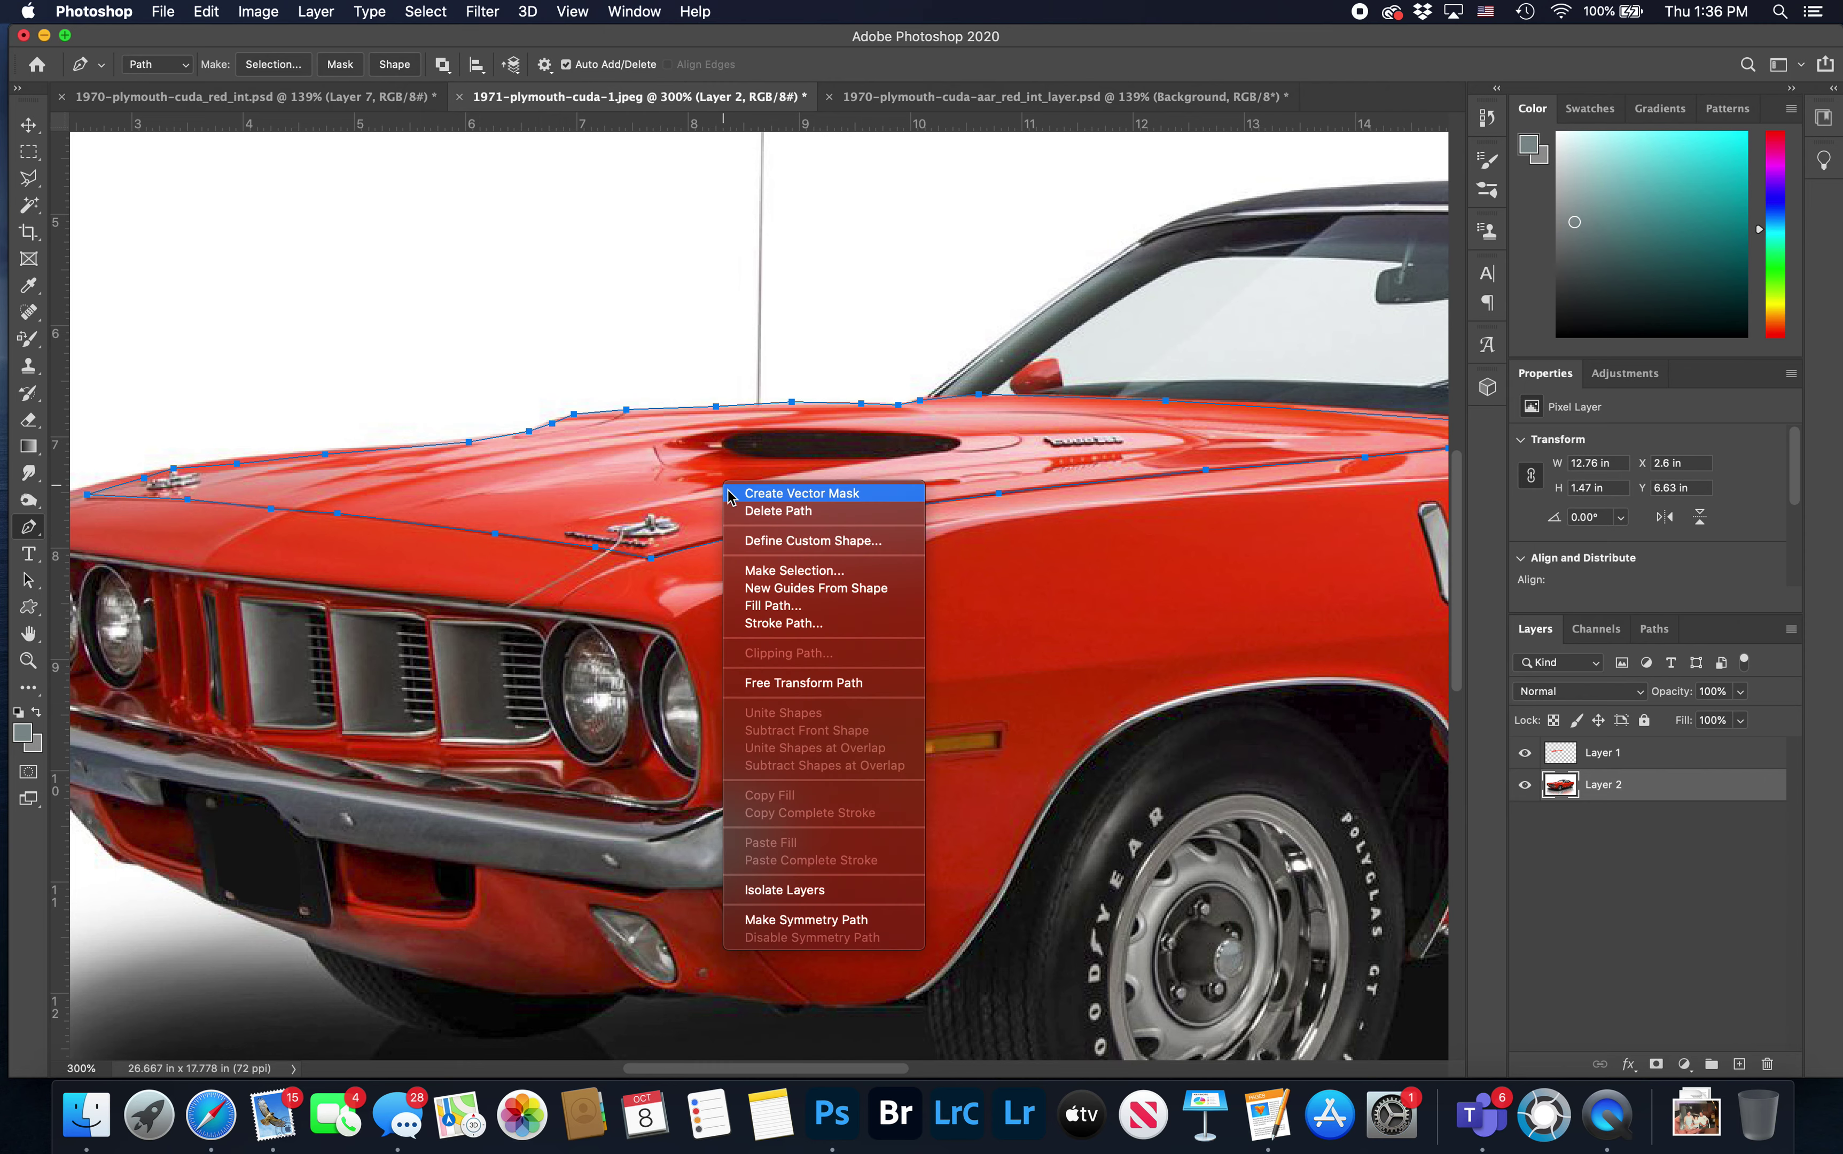
Turn the hood path into a selection, copy it to a new layer, and hide Layer 2
left_click(776, 570)
left_click(1039, 455)
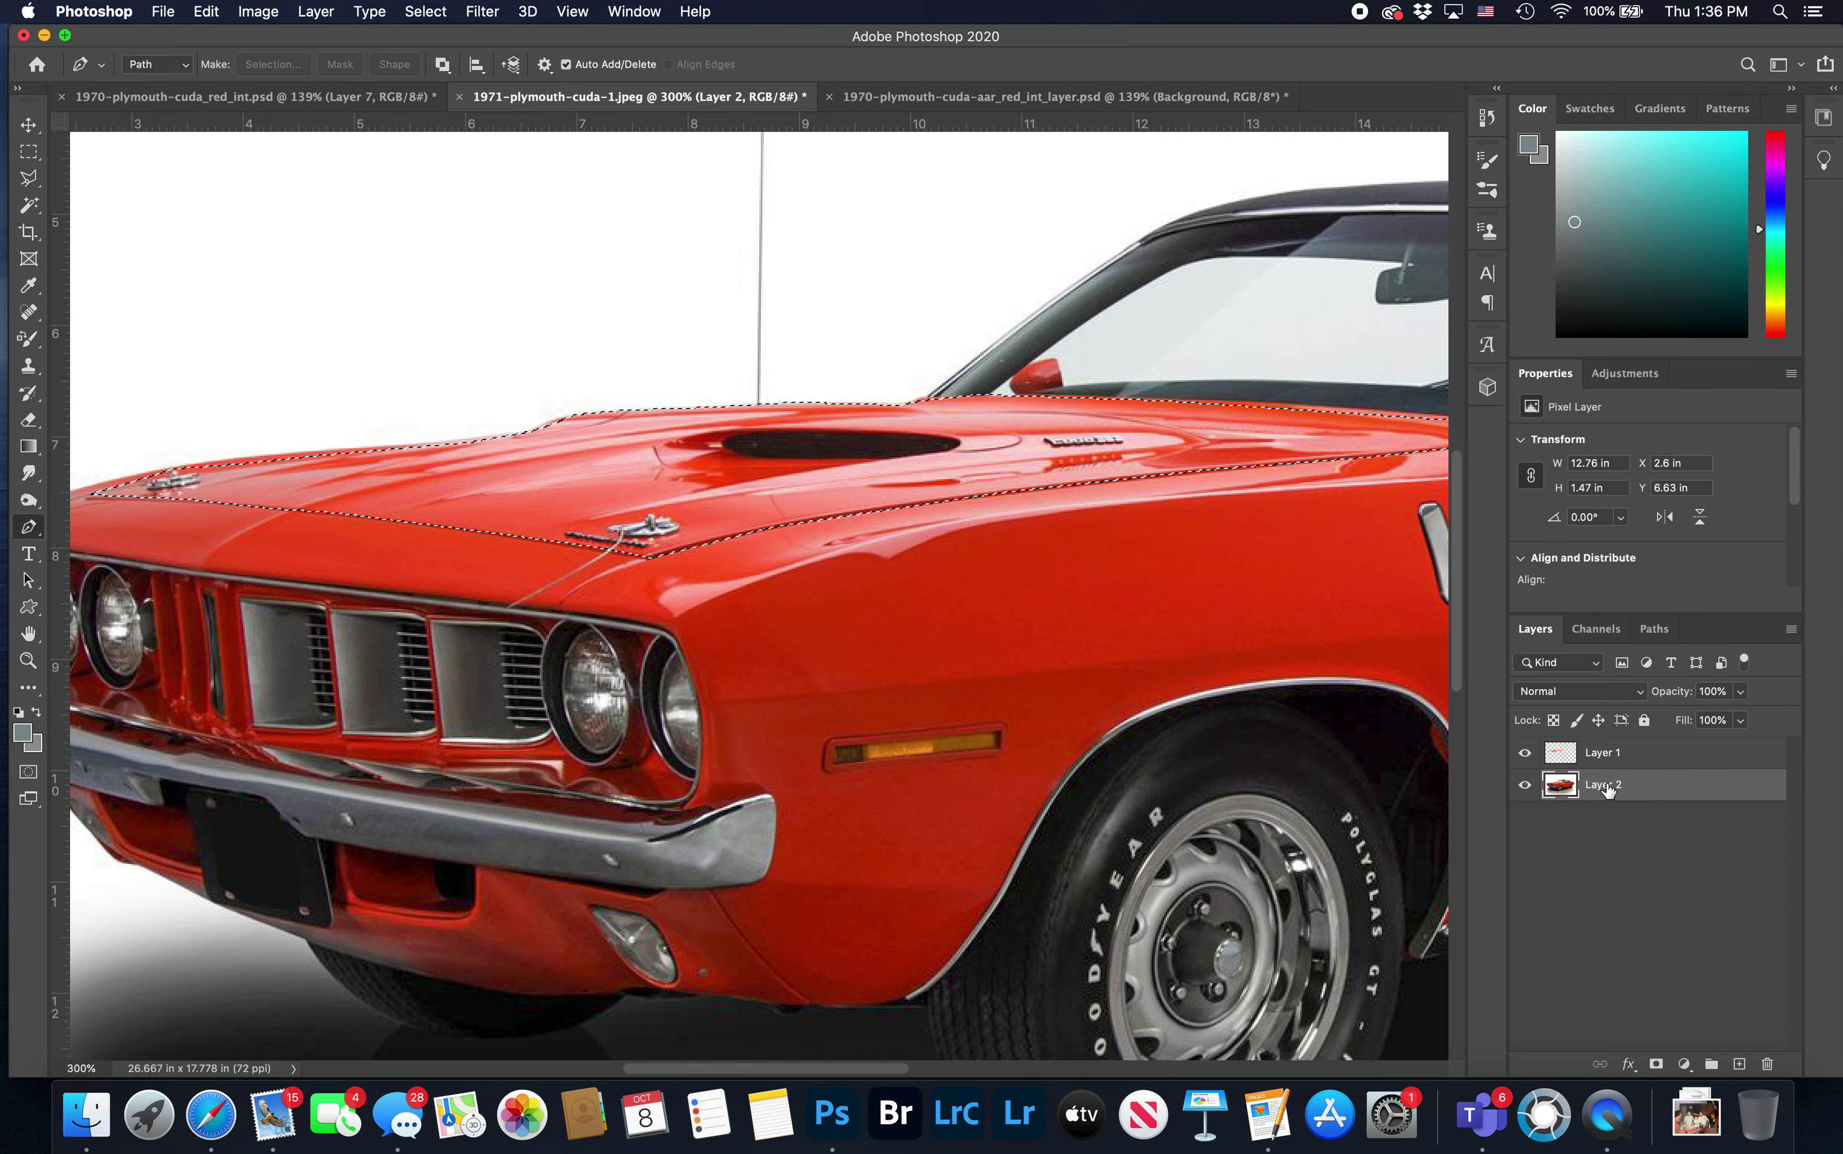
key("super+j")
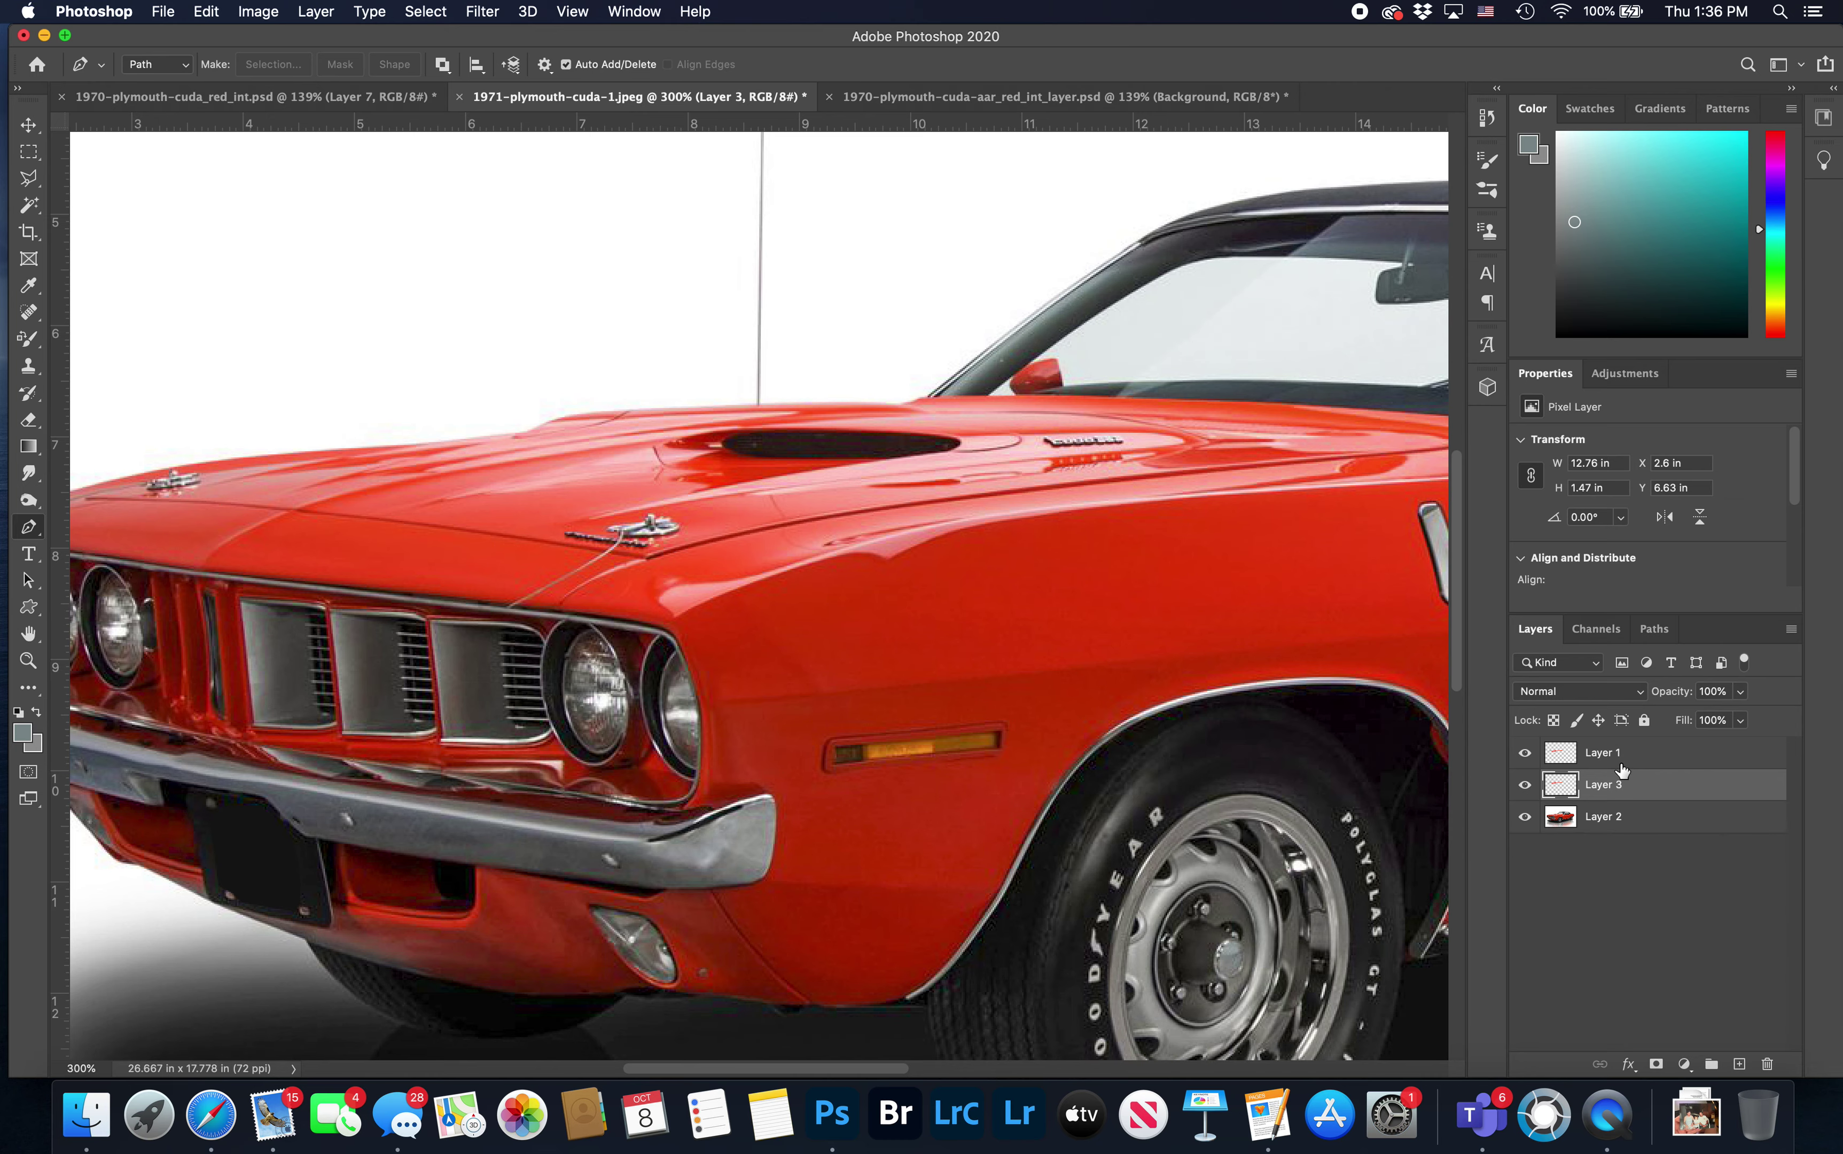
left_click(1524, 816)
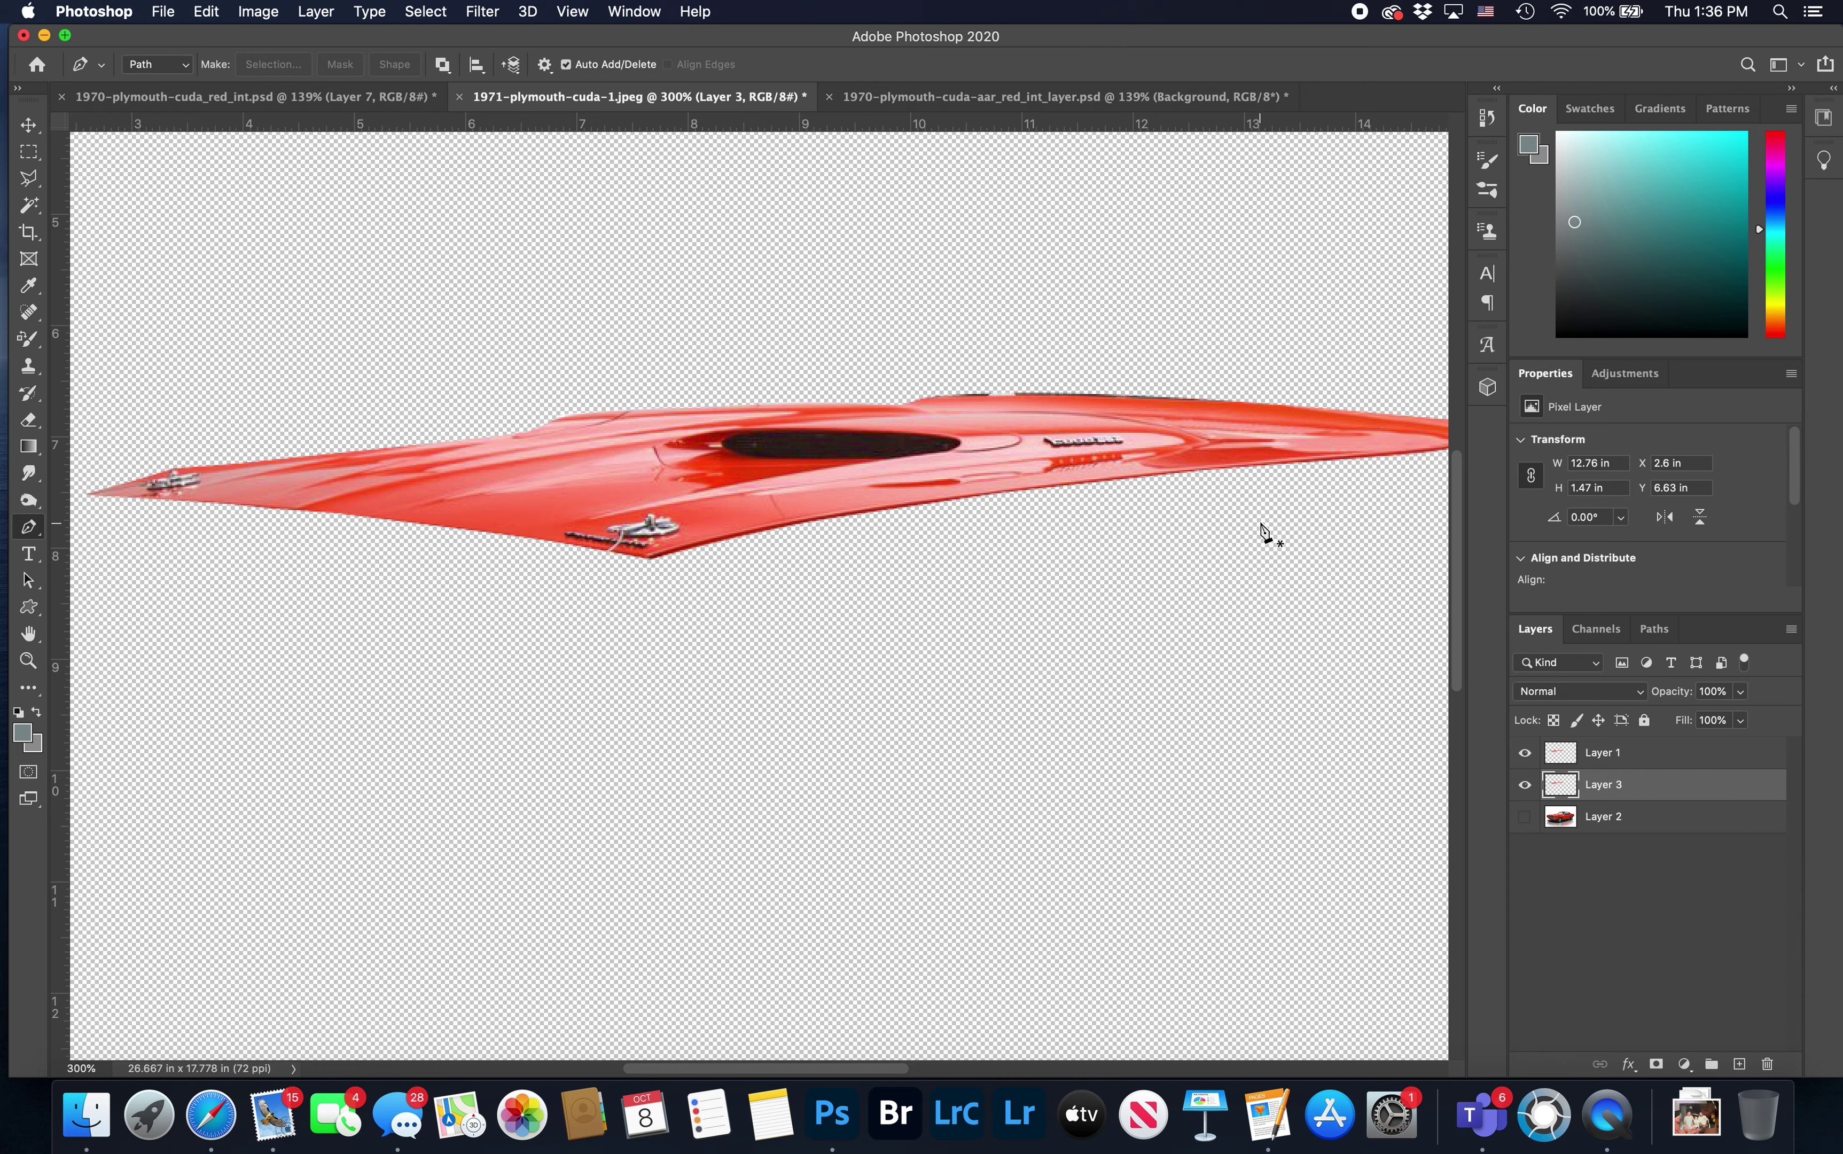
Drag the hood copy into the purple Cuda document over its hood
key("v")
left_click_drag(947, 448, 358, 105)
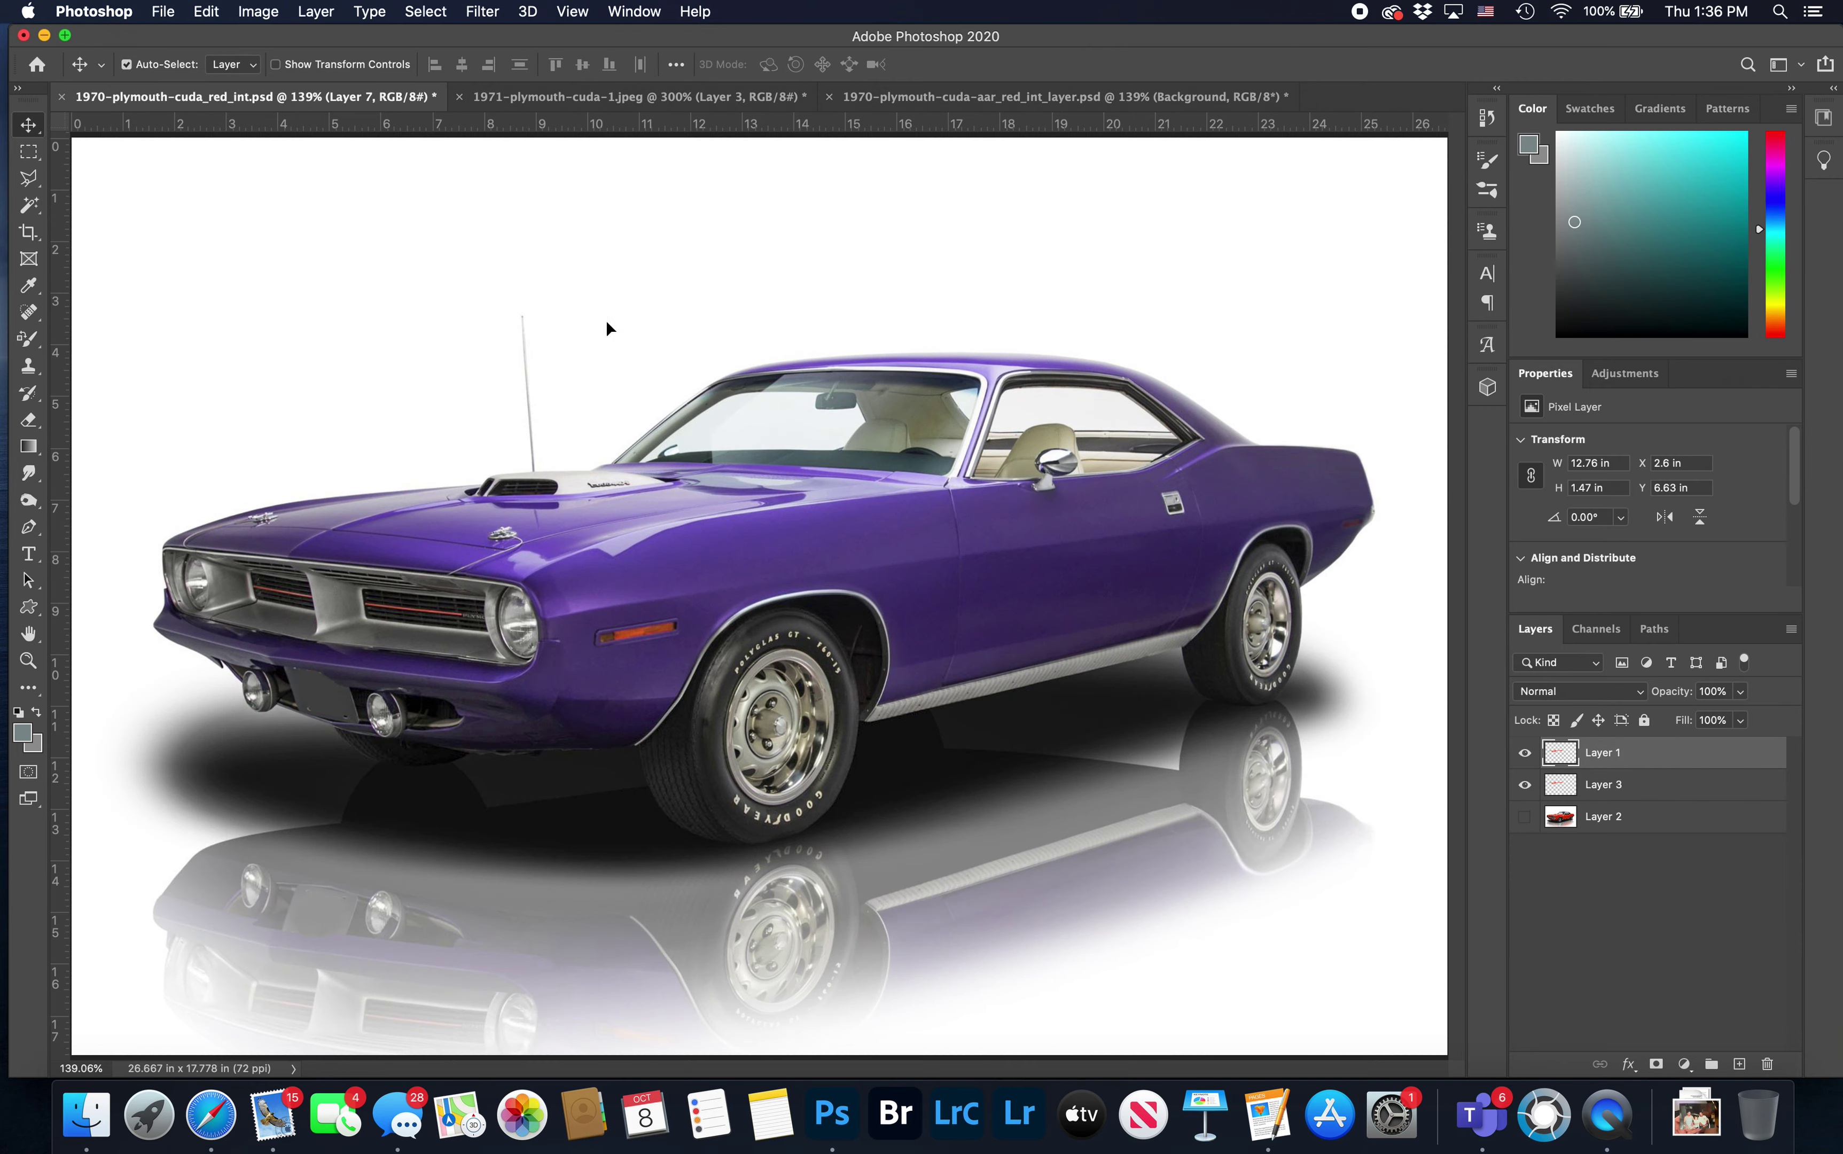
mouse_move(358, 103)
left_mouse_down()
mouse_move(652, 334)
mouse_move(506, 368)
mouse_move(588, 501)
left_mouse_up()
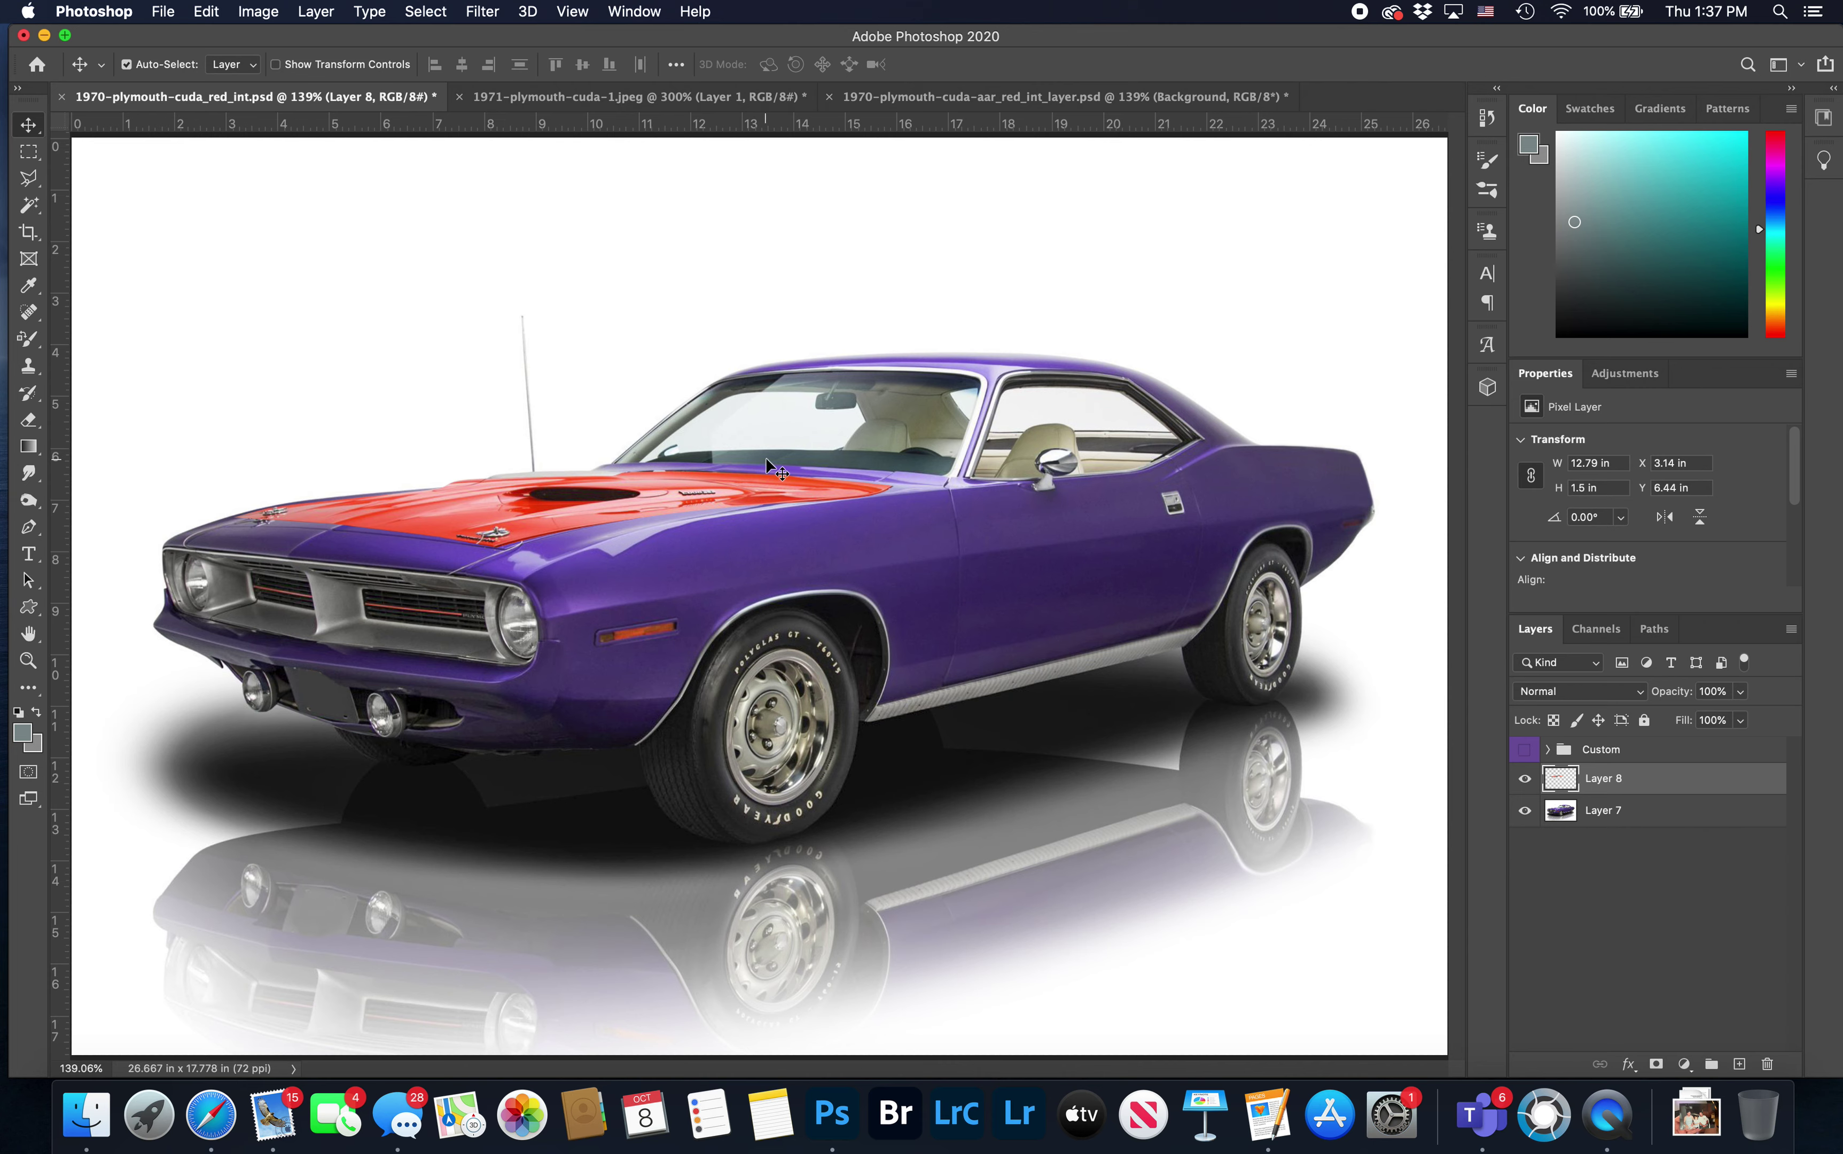
key("ctrl+t")
Rotate the red hood -1.69° and skew it 0.59° to match the purple hood, then commit
left_click_drag(927, 458, 932, 441)
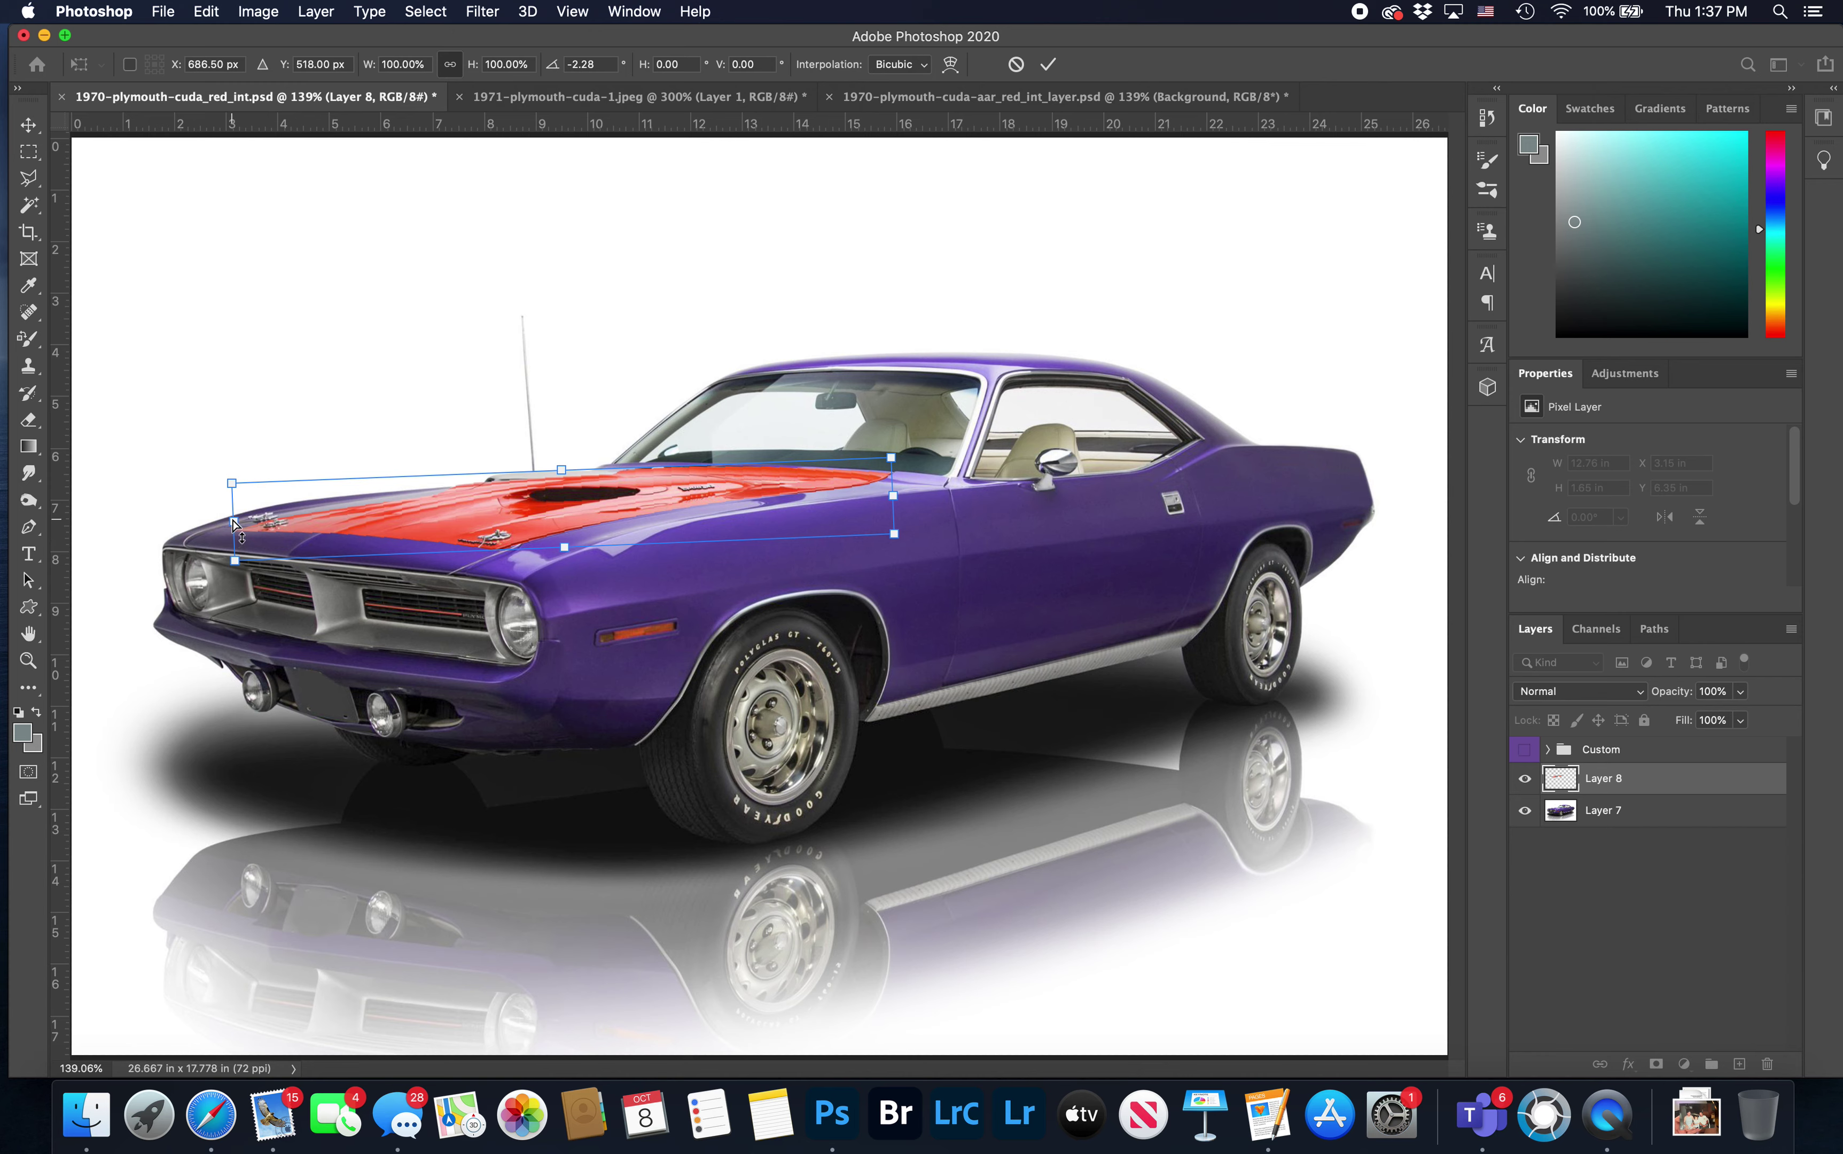
left_click_drag(233, 523, 233, 516)
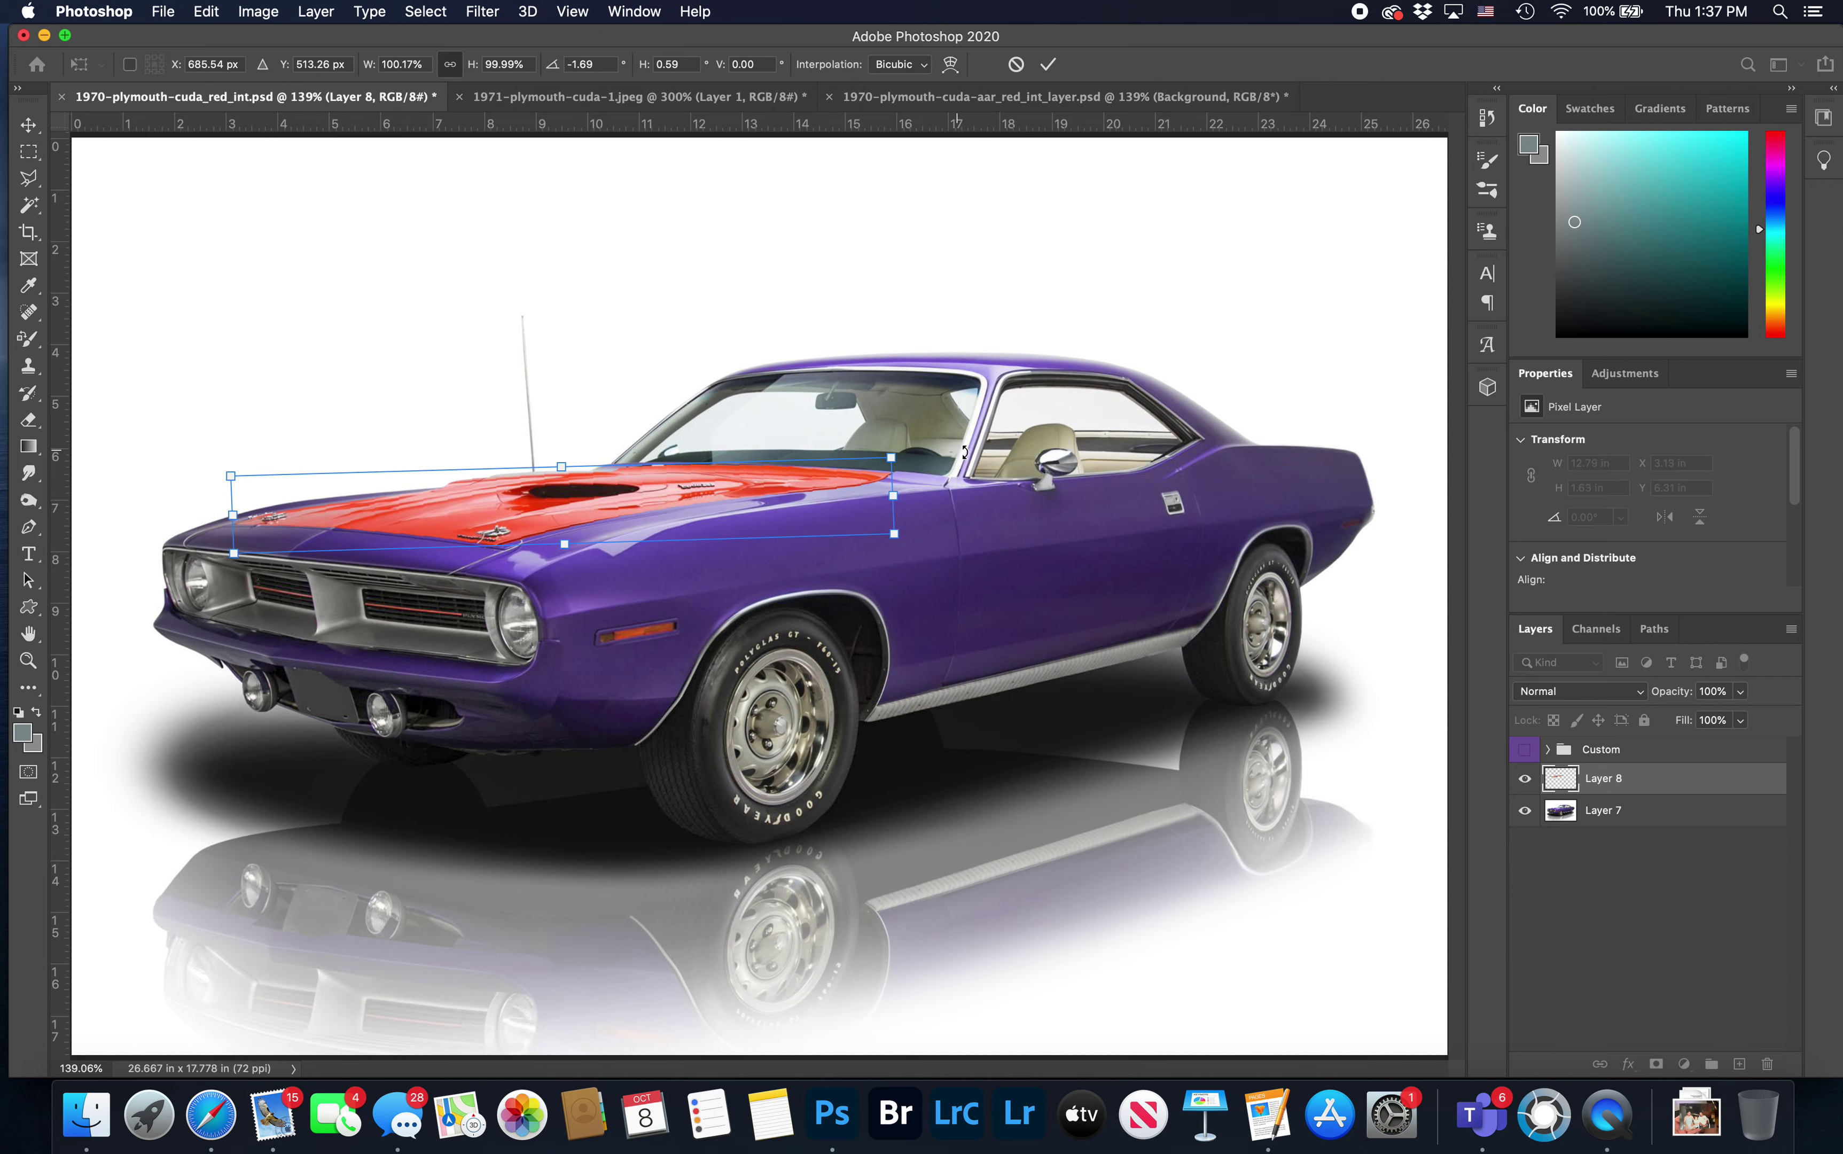
left_click(1048, 66)
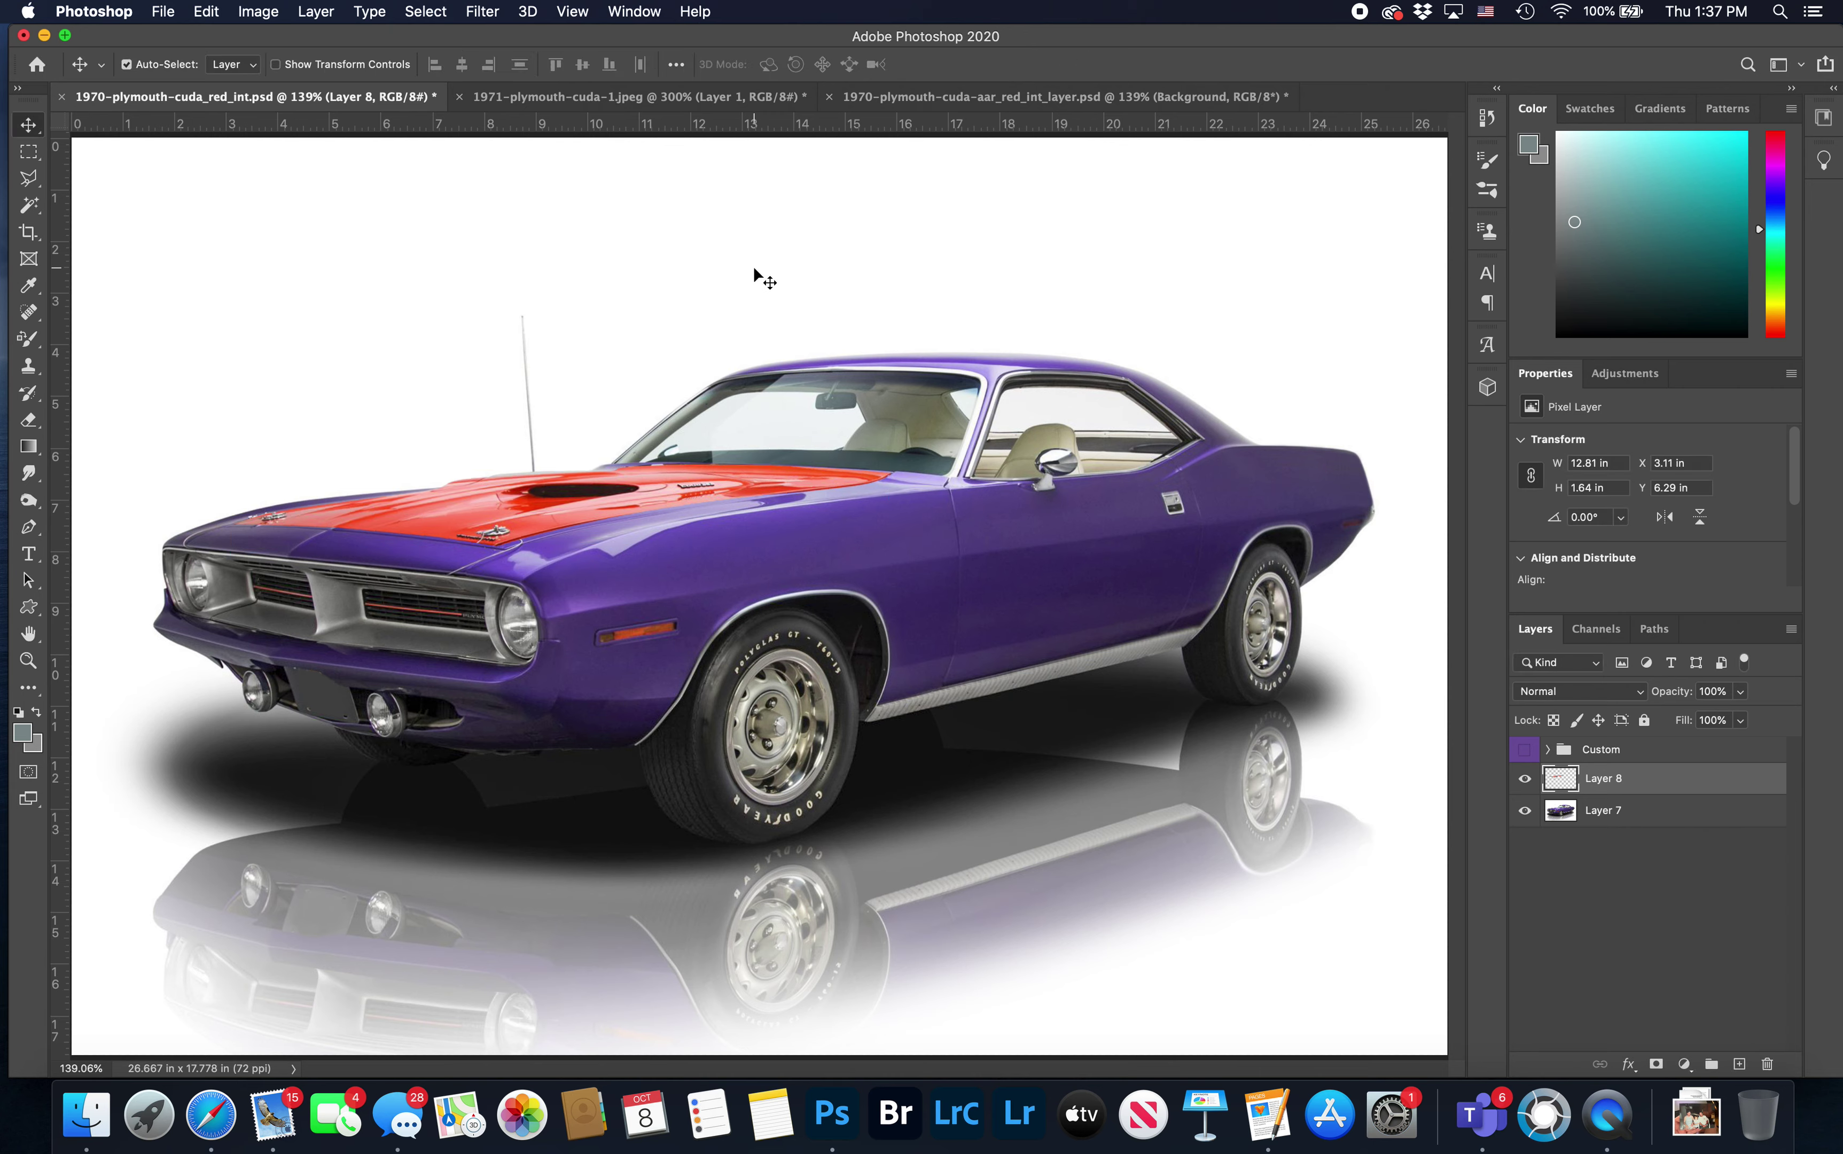
Apply Hue/Saturation to the hood with Hue -116, Saturation -19, Lightness -4
key("ctrl+u")
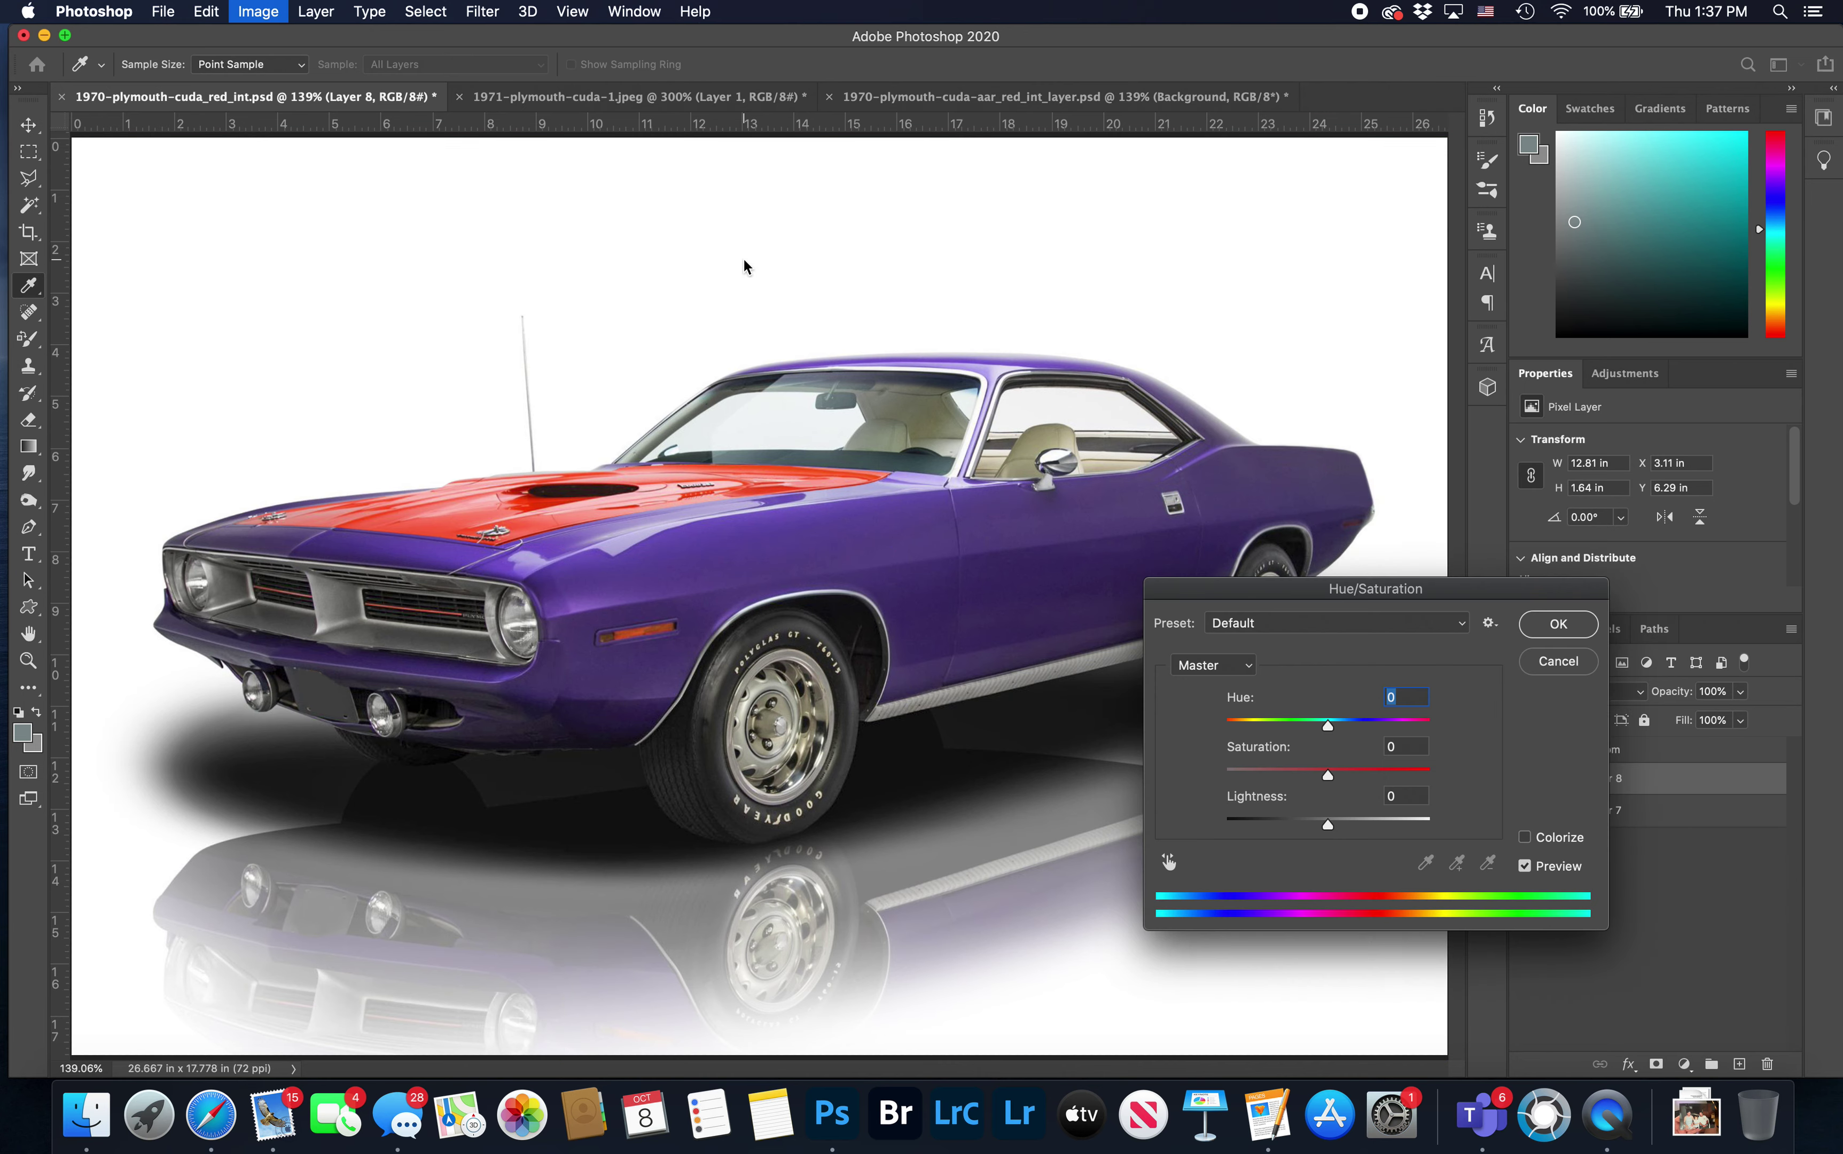
mouse_move(1329, 723)
left_mouse_down()
mouse_move(1408, 741)
mouse_move(1253, 736)
left_mouse_up()
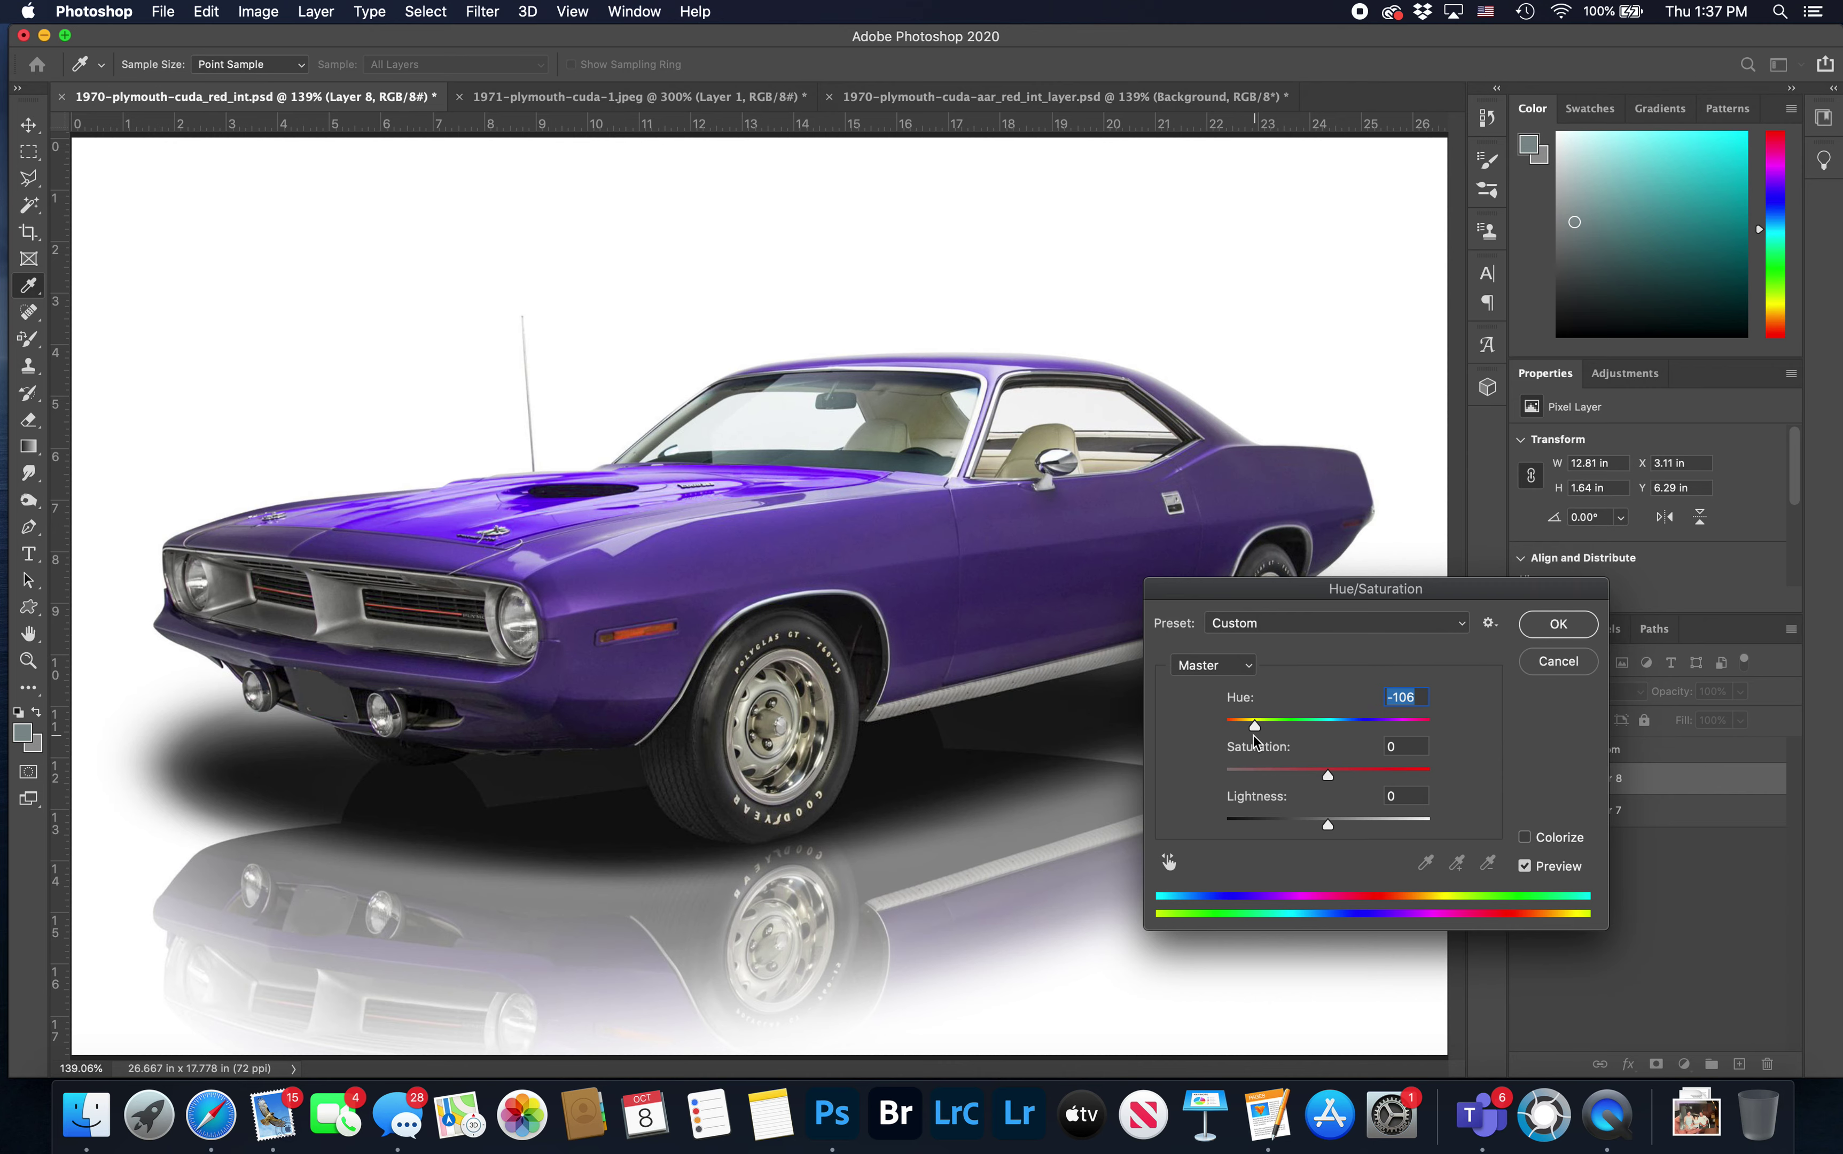
left_click_drag(1253, 737, 1251, 737)
left_click_drag(1332, 830, 1325, 837)
left_click(1325, 837)
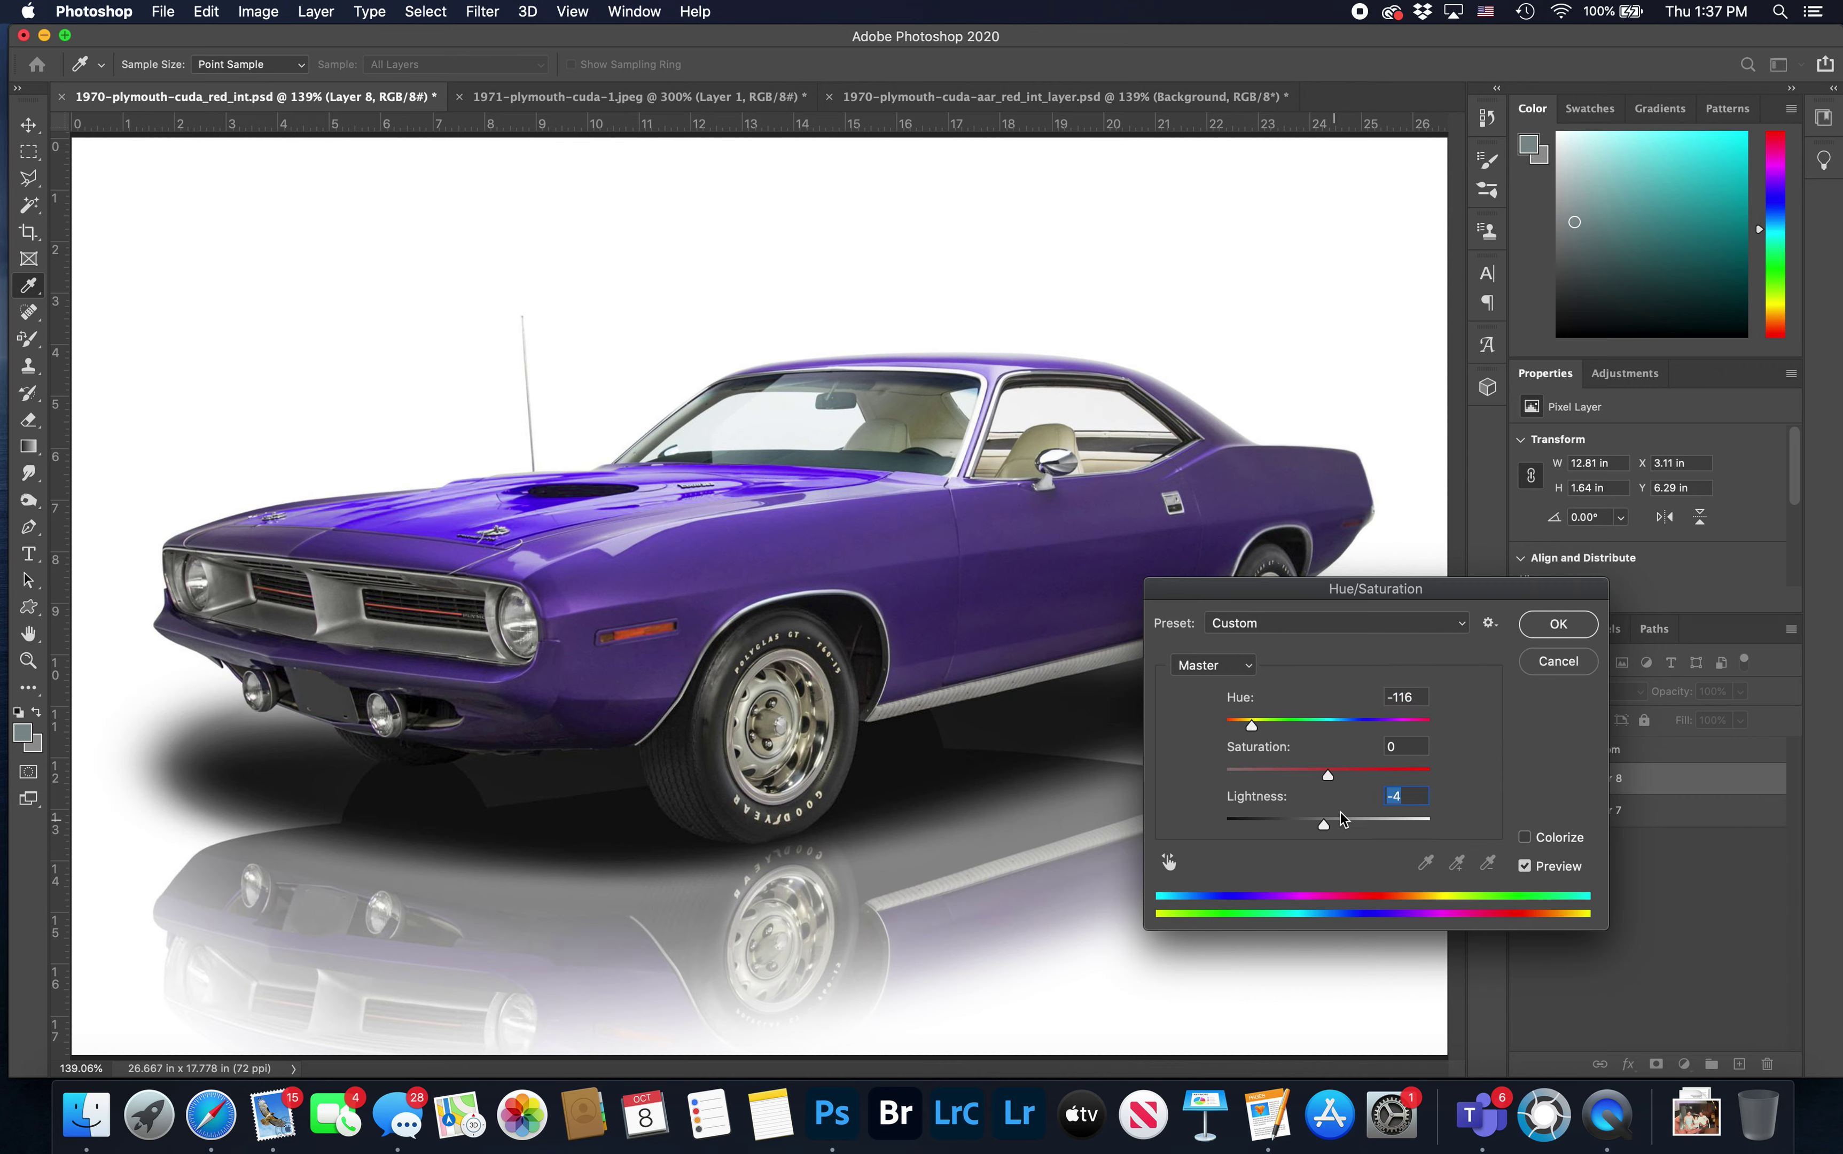
left_click_drag(1328, 776, 1304, 782)
left_click(1309, 784)
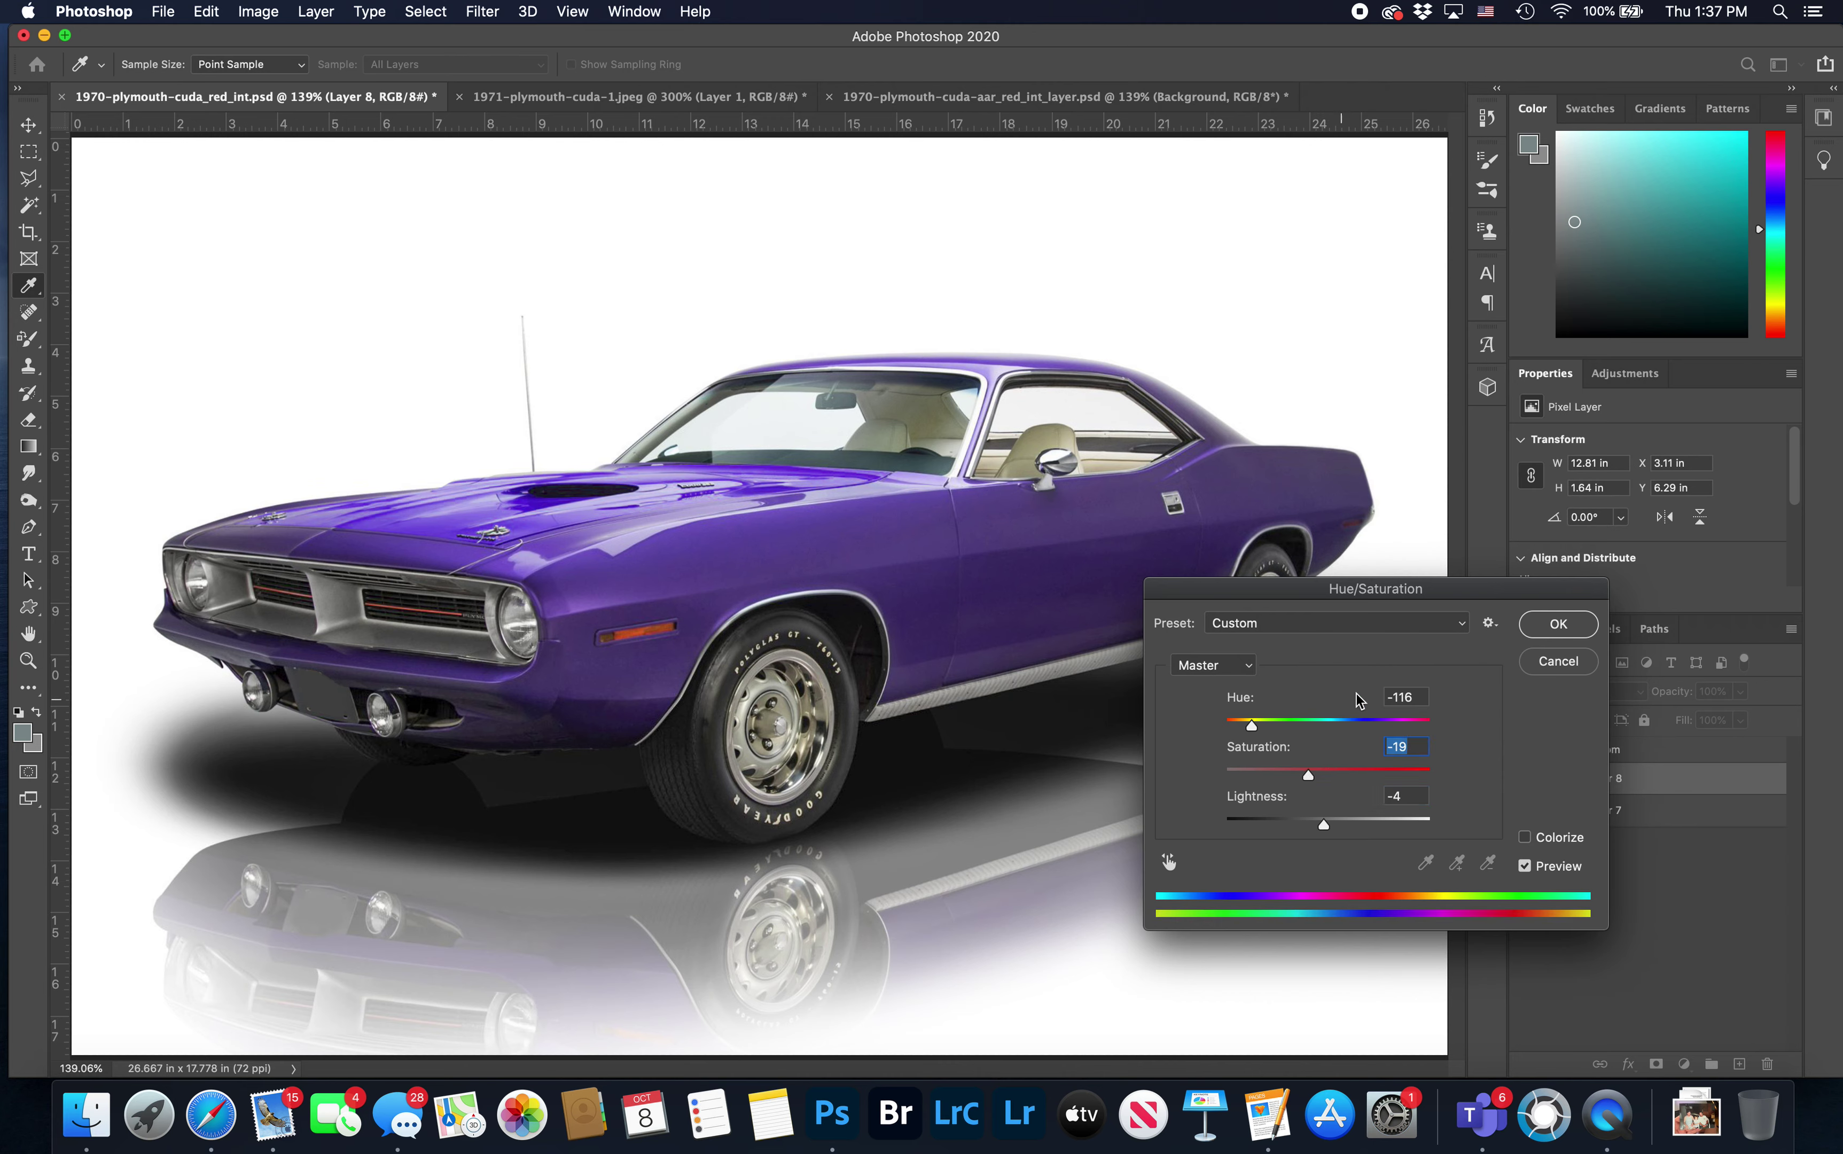
left_click(1552, 627)
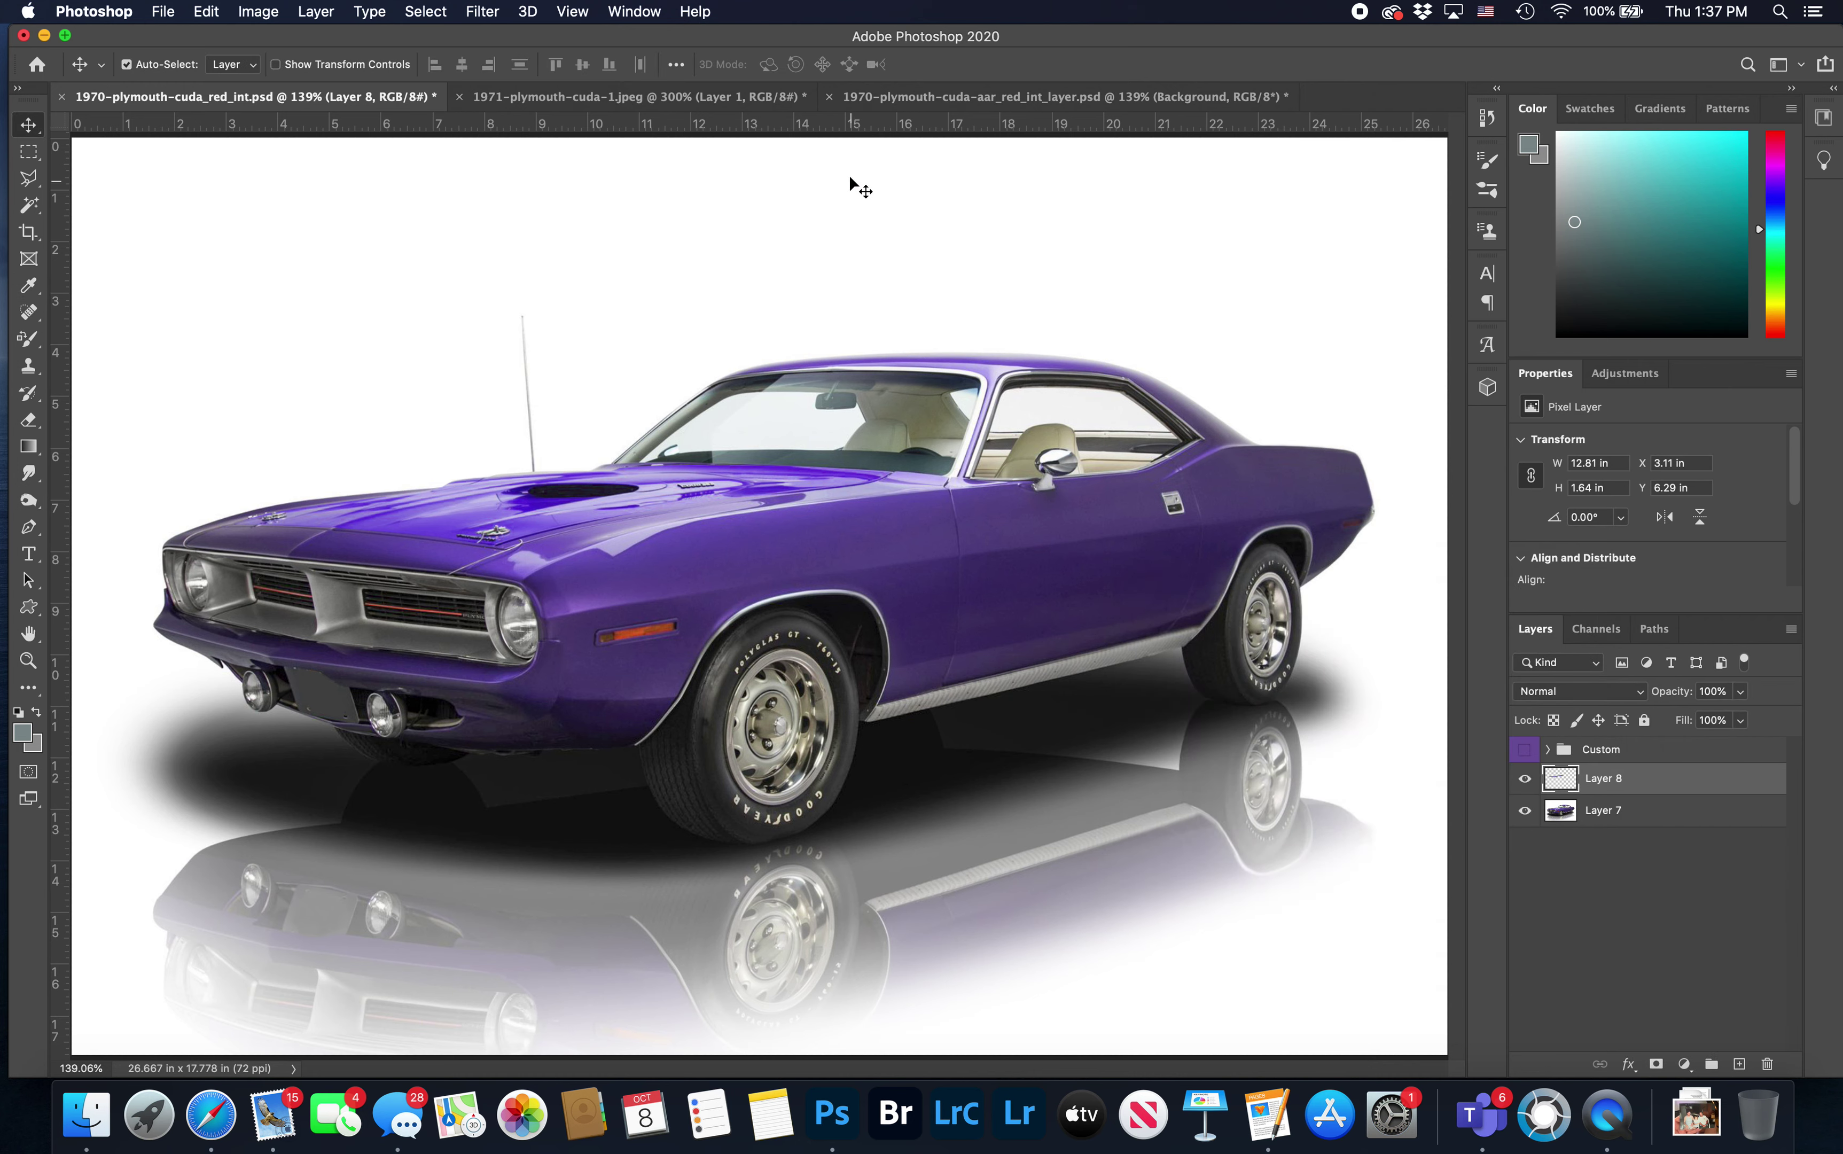
Switch to the black Cuda photo, zoom in on its windshield, and take the Pen tool
left_click(873, 105)
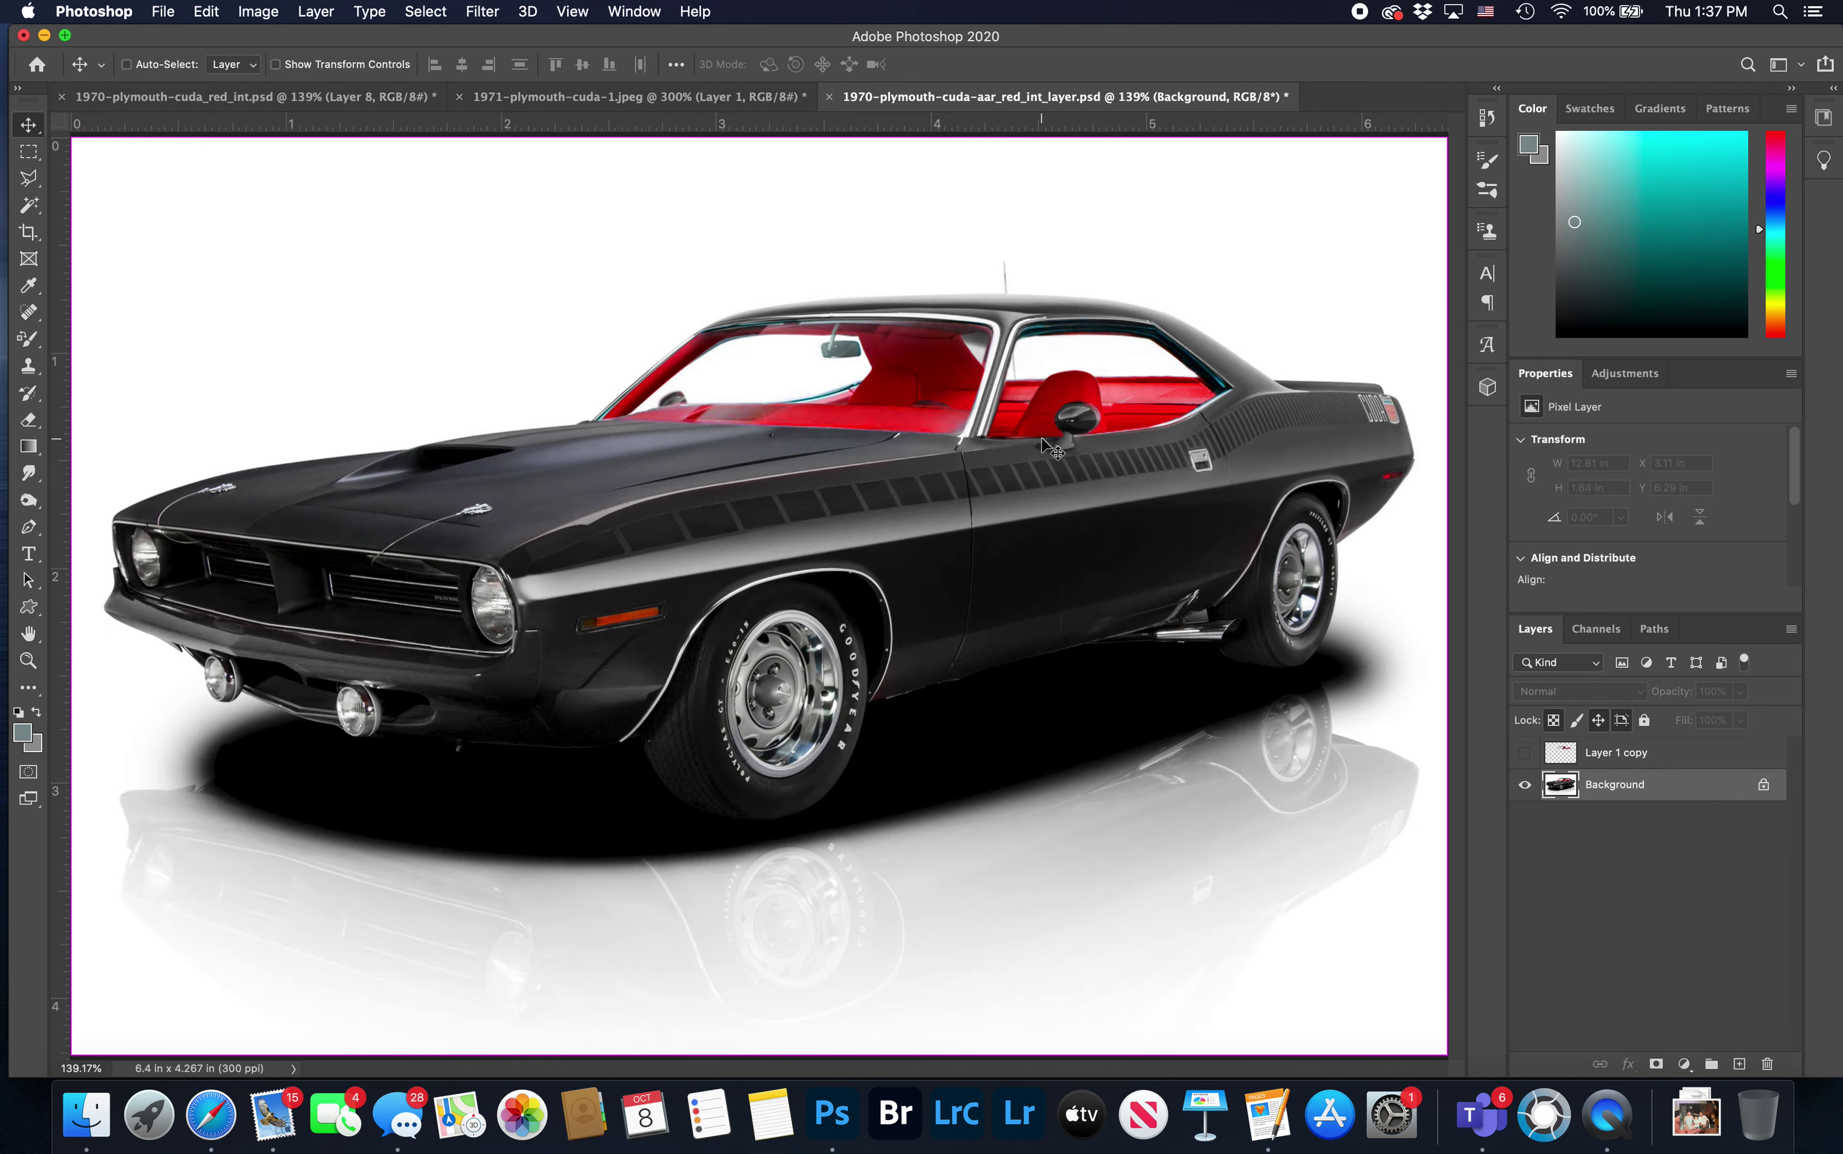
key("super+plus")
key("super+plus")
scroll(1045, 443, "up", 5)
scroll(1045, 443, "right", 4)
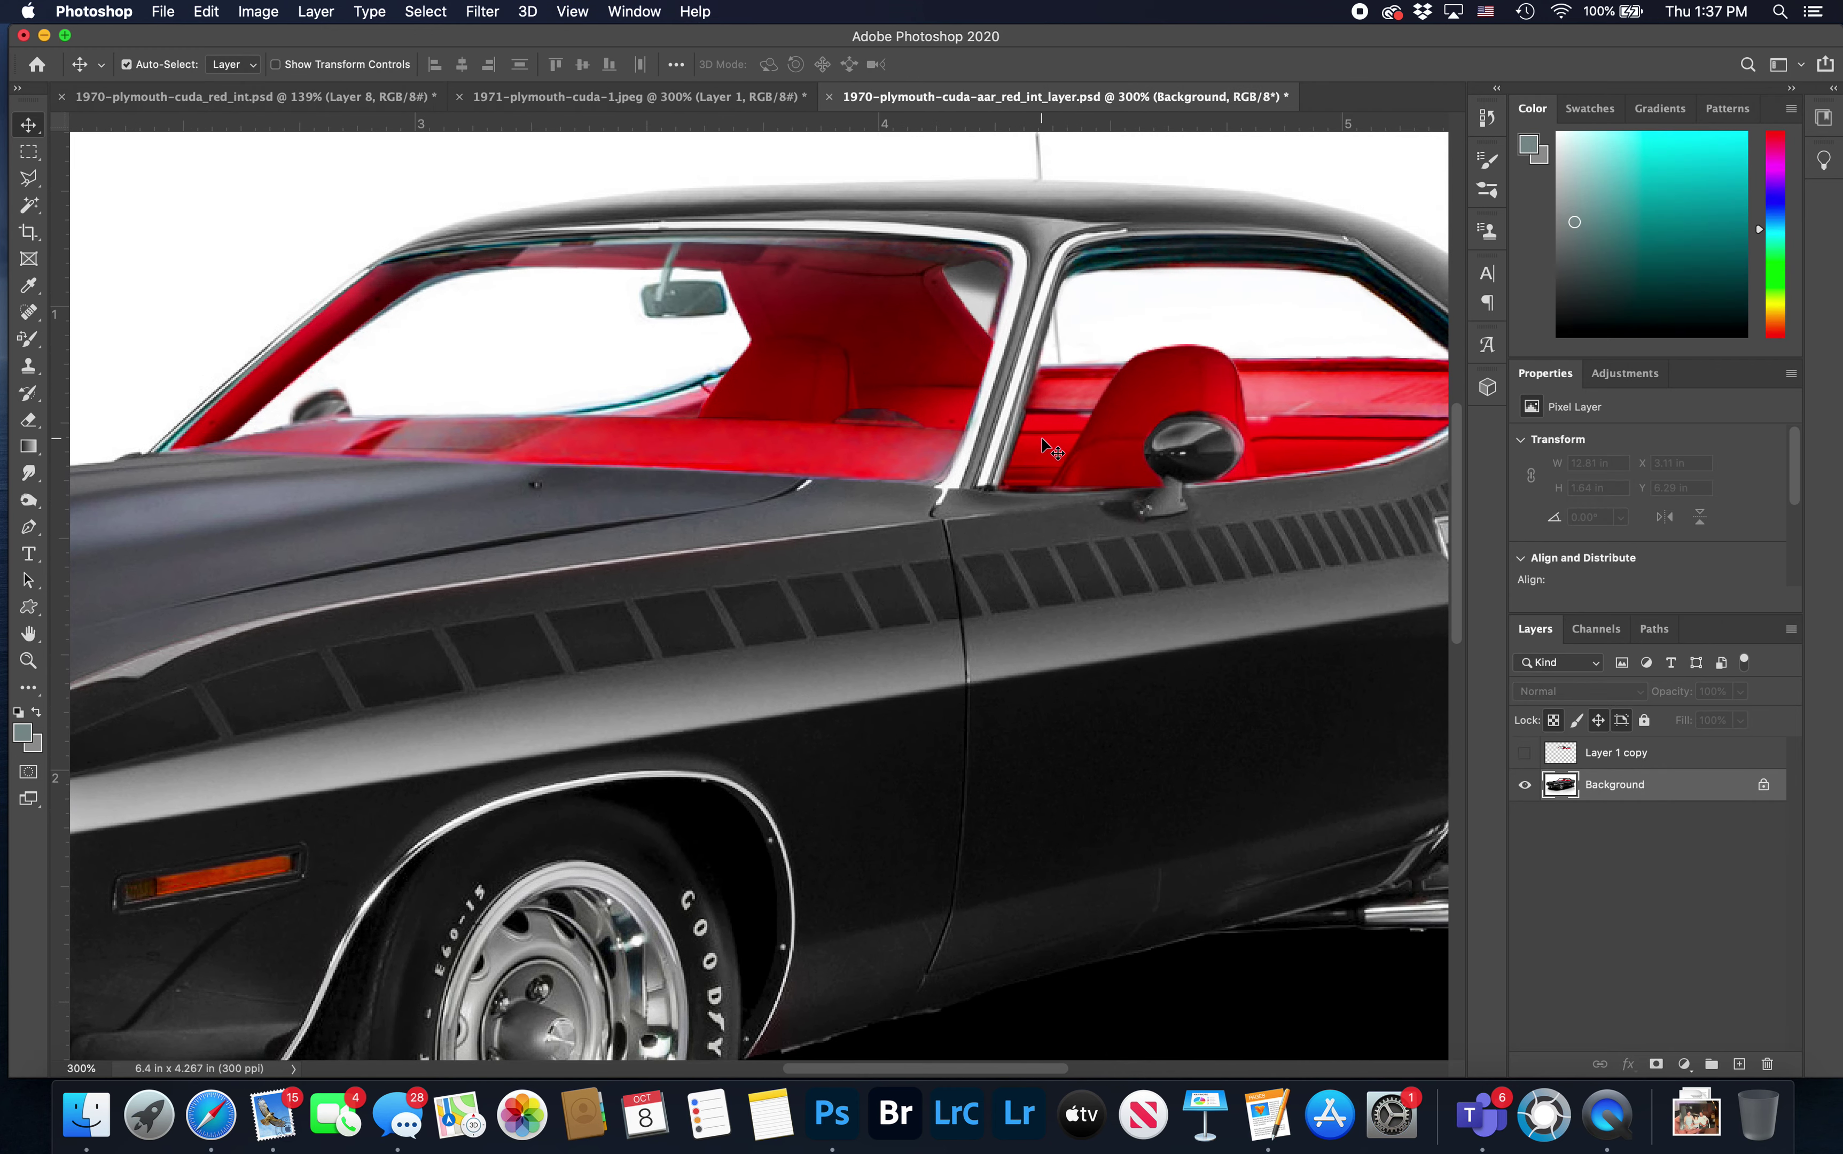
key("p")
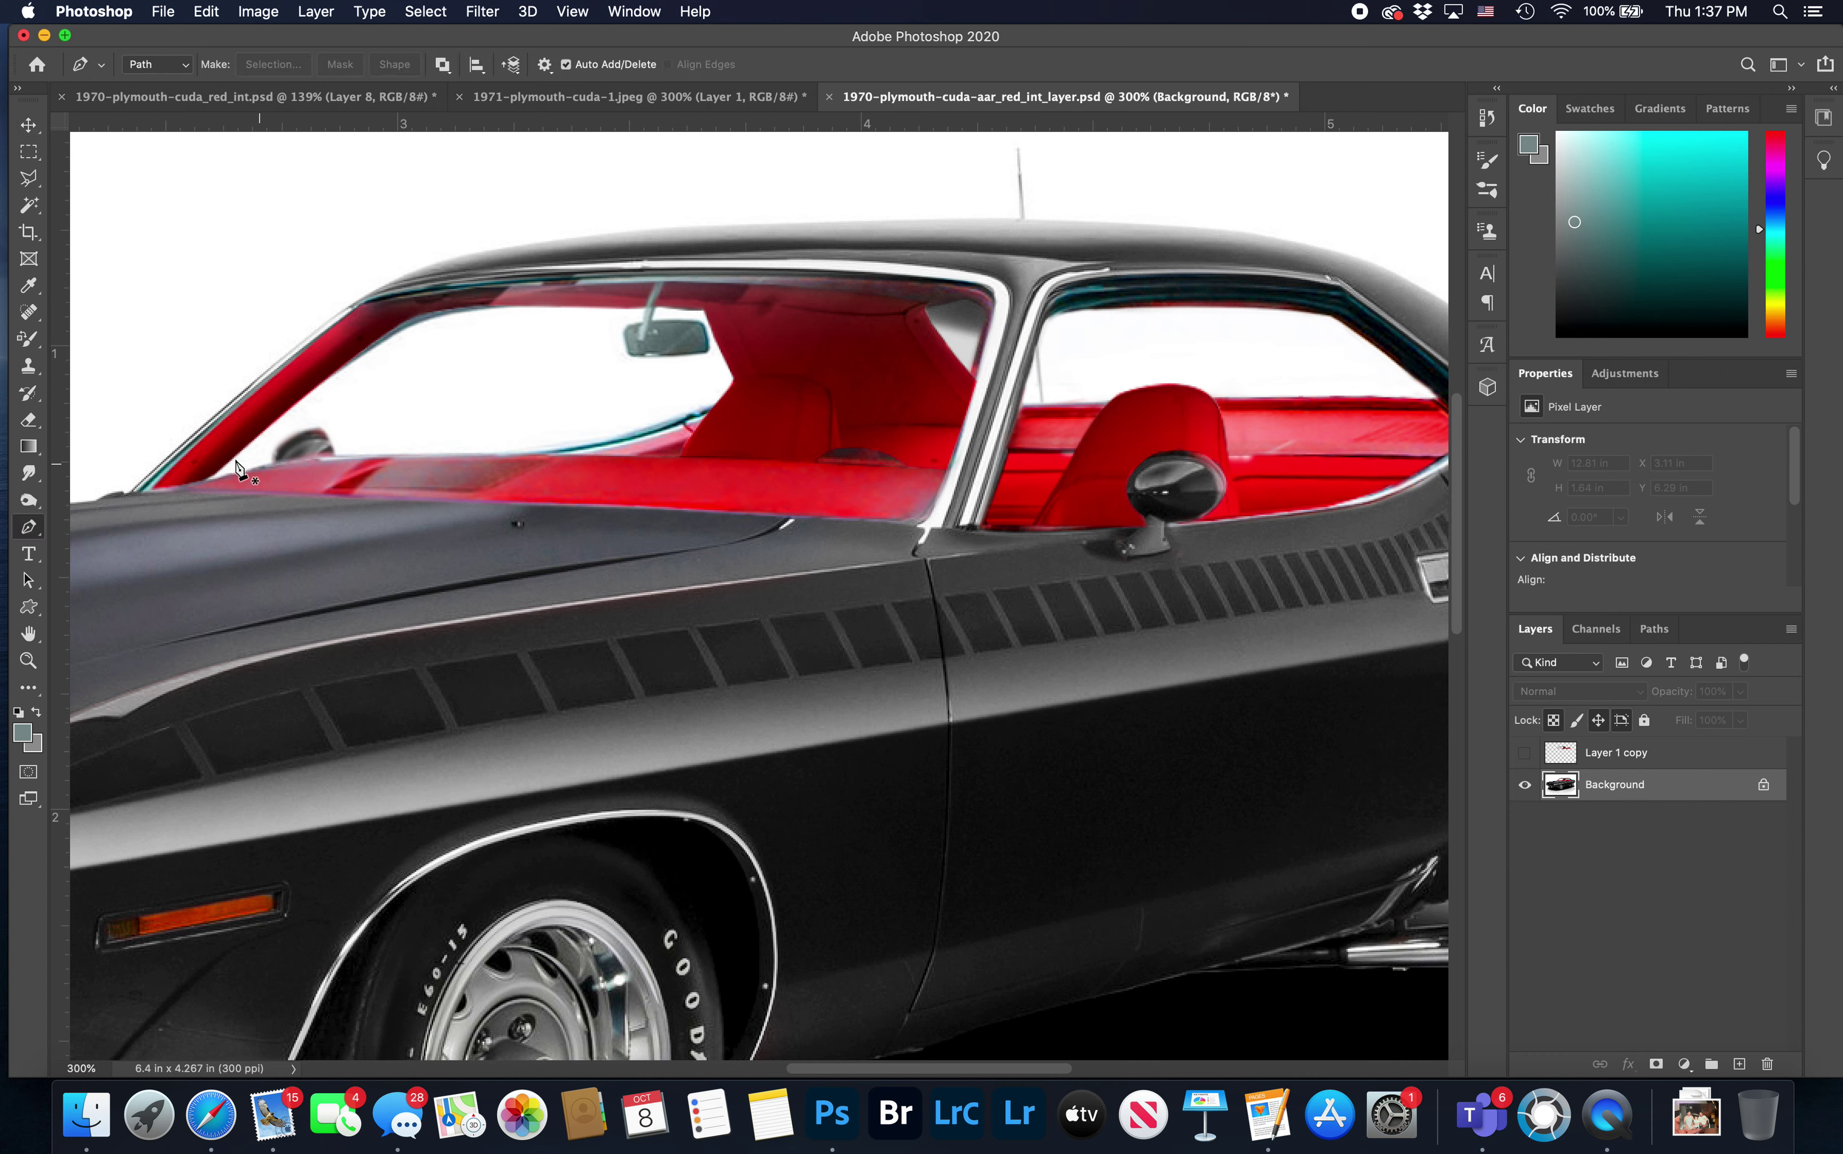
Trace the windshield path along the dash line and up the pillar
left_click(149, 489)
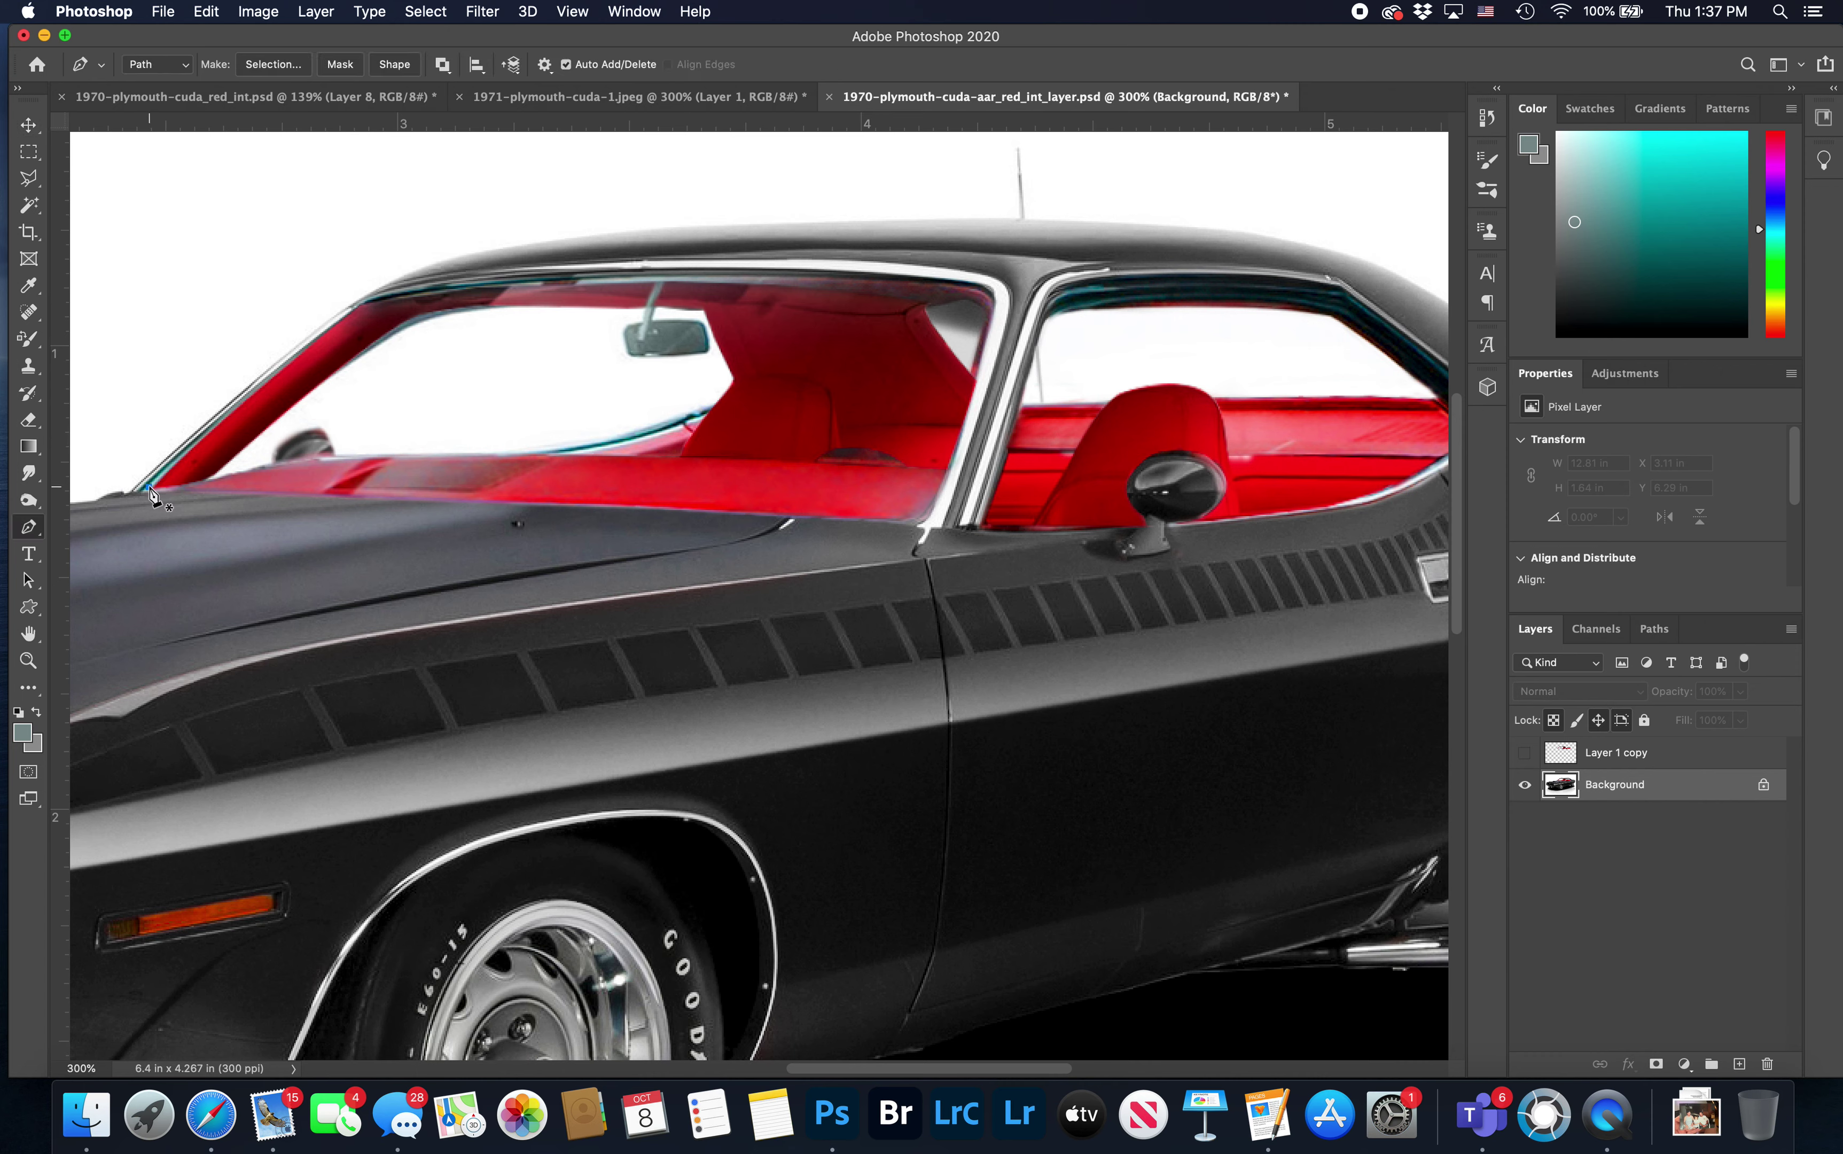
left_click(235, 492)
left_click(412, 500)
left_click(868, 523)
left_click(920, 523)
left_click(937, 501)
left_click(978, 388)
left_click(989, 315)
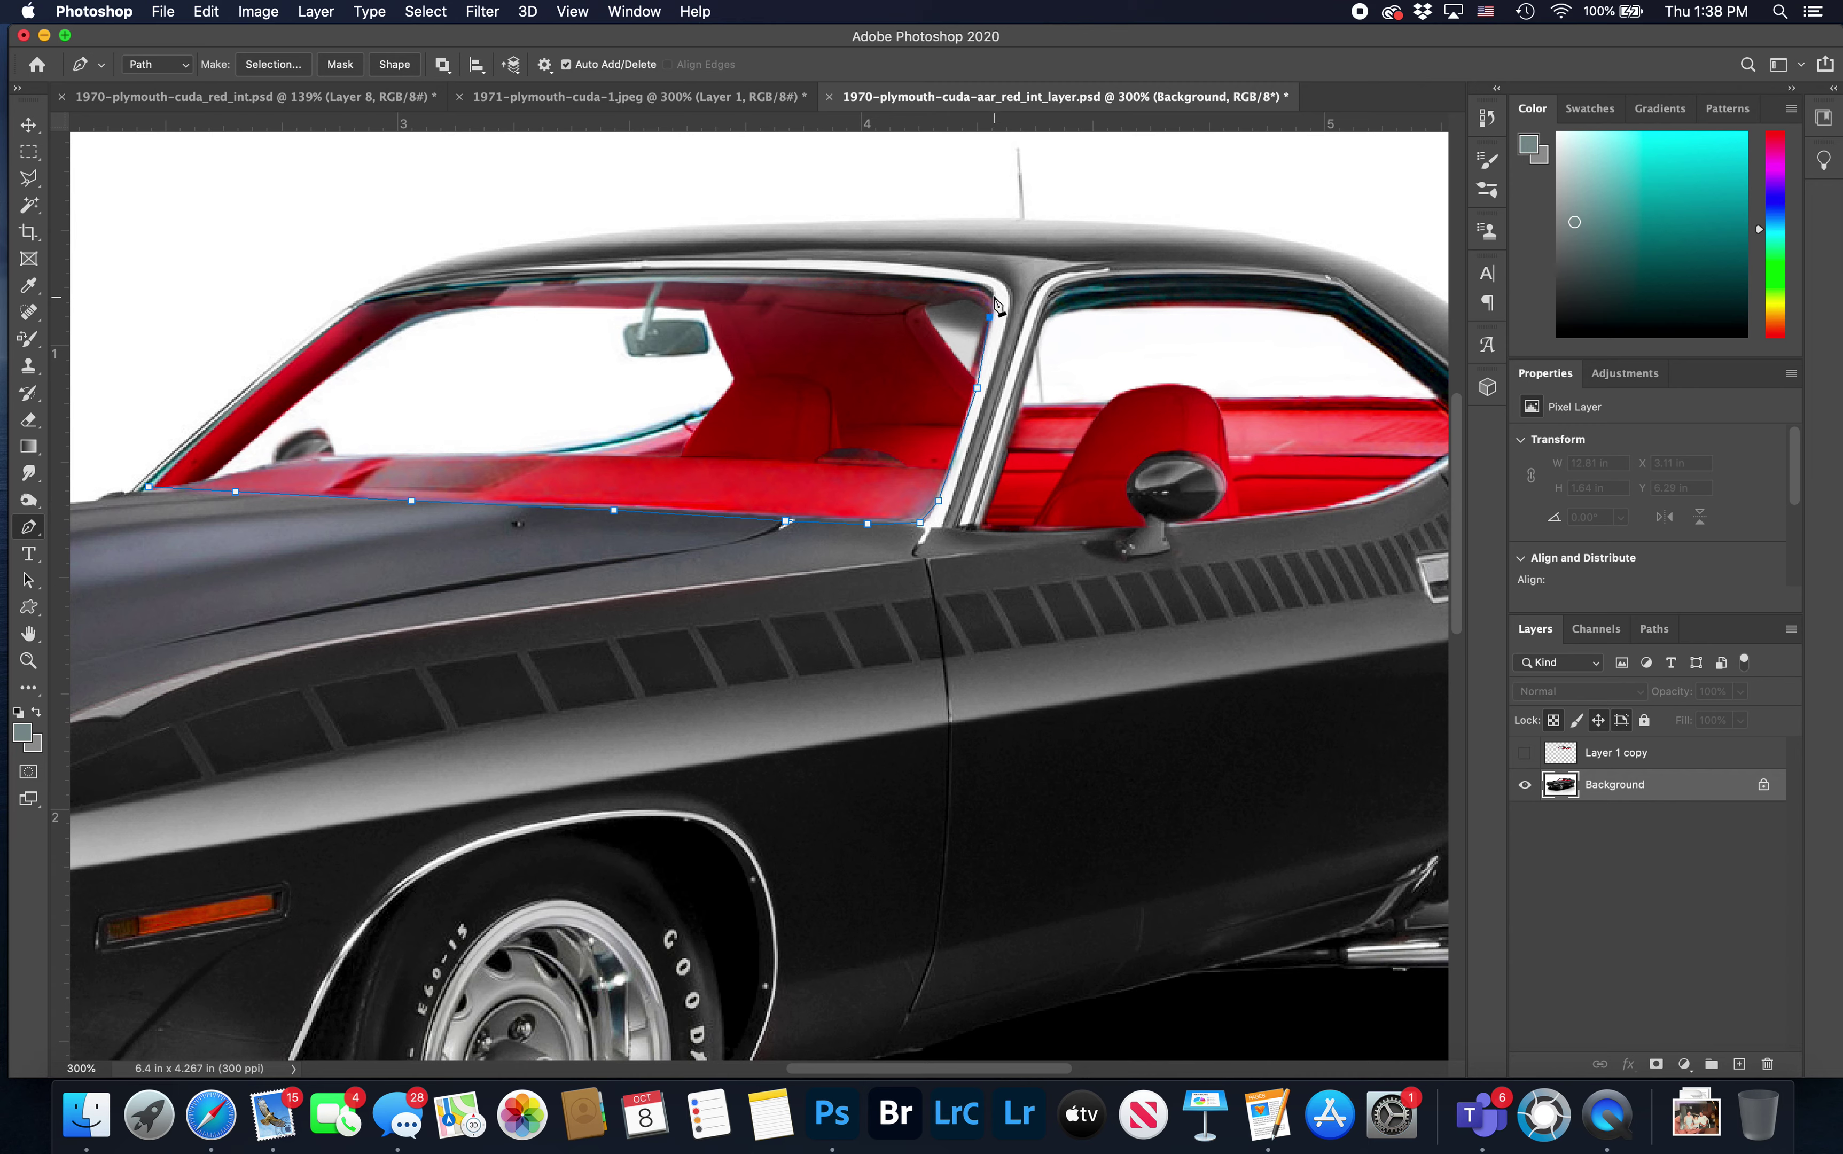
left_click(970, 281)
Finish the windshield path along the roof edge and down the pillar, closing it
left_click(841, 270)
left_click(678, 269)
left_click(551, 273)
left_click(421, 286)
left_click(367, 297)
left_click(252, 390)
left_click(196, 442)
left_click(148, 486)
Start a side window path, curving around the mirror to the window's rear corner
left_click(1044, 309)
left_click(1004, 462)
left_click(1144, 523)
key("super+z")
left_click(1150, 529)
left_click(1130, 500)
left_click(1135, 475)
left_click(1179, 453)
left_click(1215, 504)
left_click(1201, 519)
left_click(1327, 506)
left_click(1385, 489)
Trace the upper side window edge back to the start and close the path
scroll(1385, 491, "right", 5)
scroll(1385, 491, "up", 2)
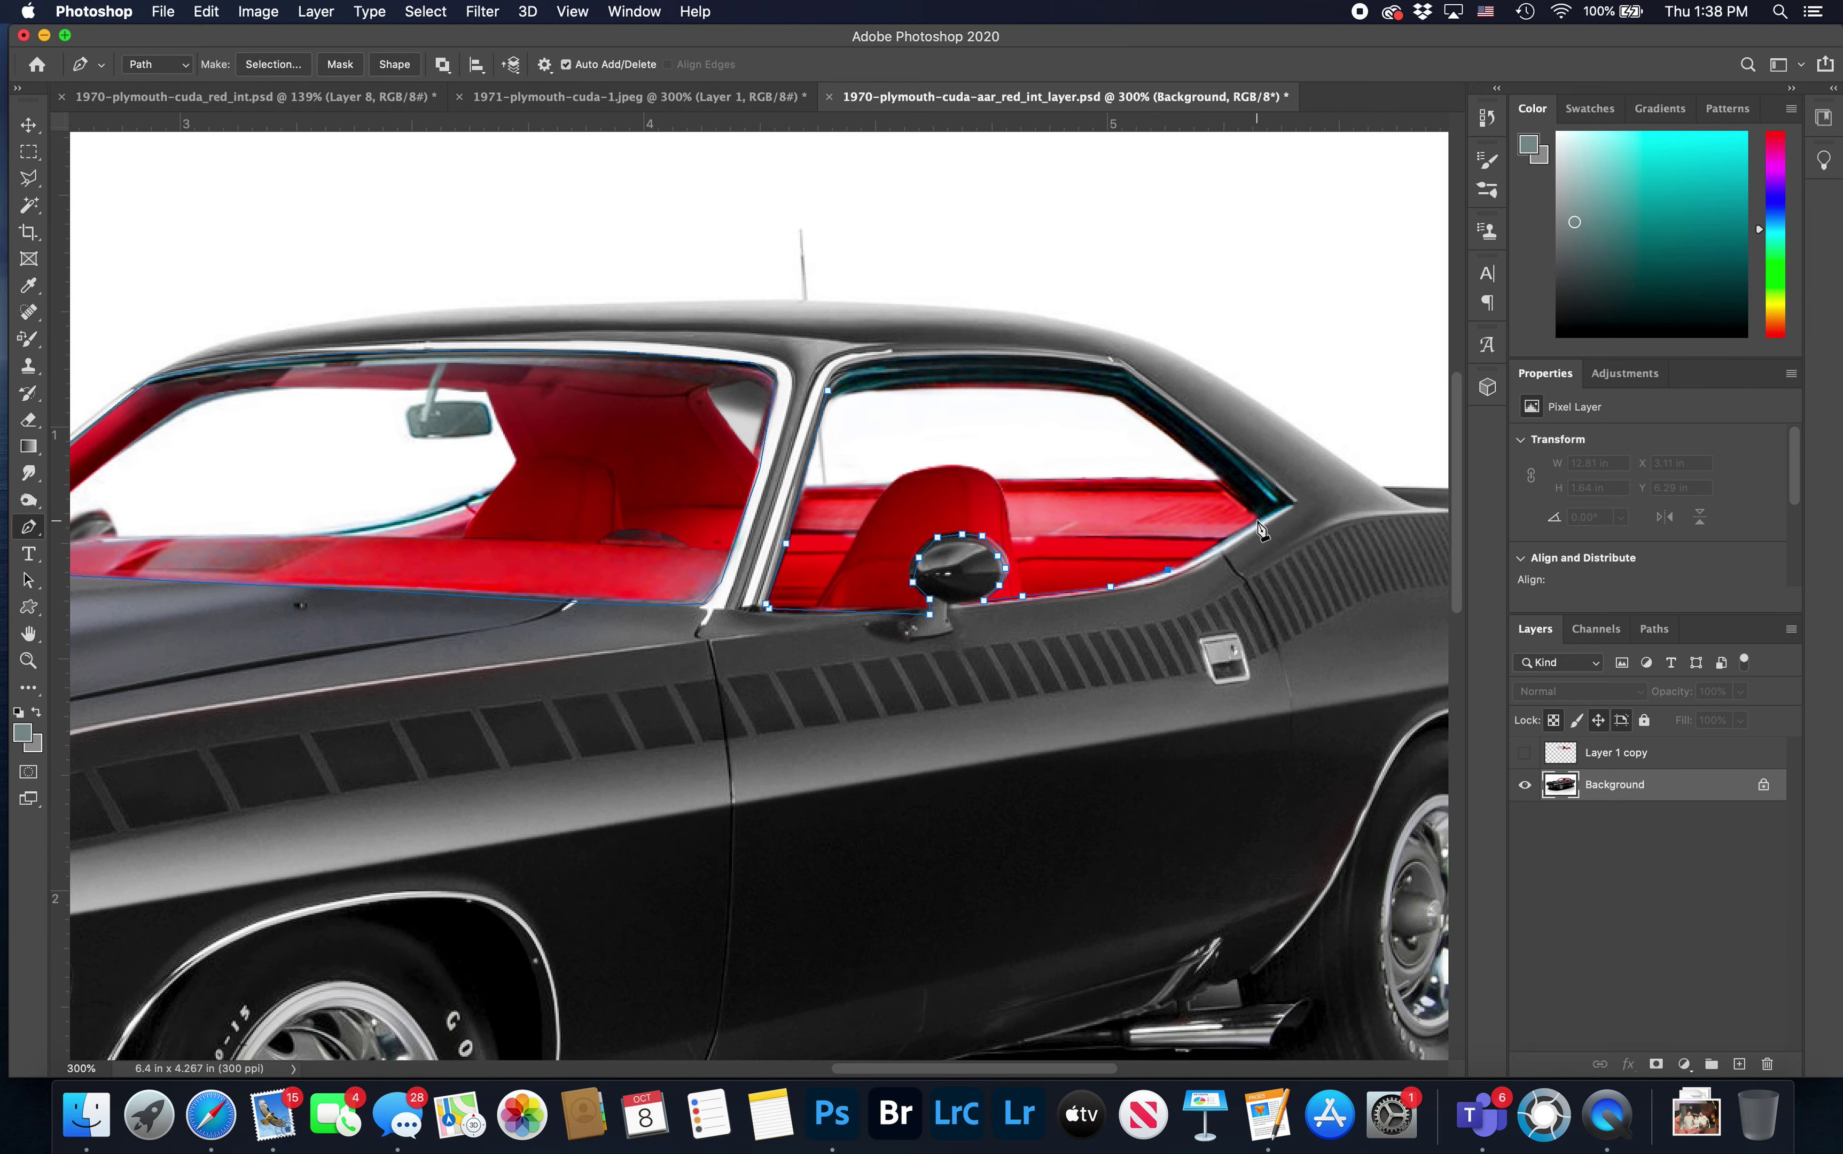
left_click(1215, 462)
left_click(1137, 404)
left_click(1088, 382)
left_click(971, 373)
left_click(890, 378)
left_click(840, 386)
left_click(829, 392)
Select both window paths, make them a selection, and copy the red interior to Layer 1
key("a")
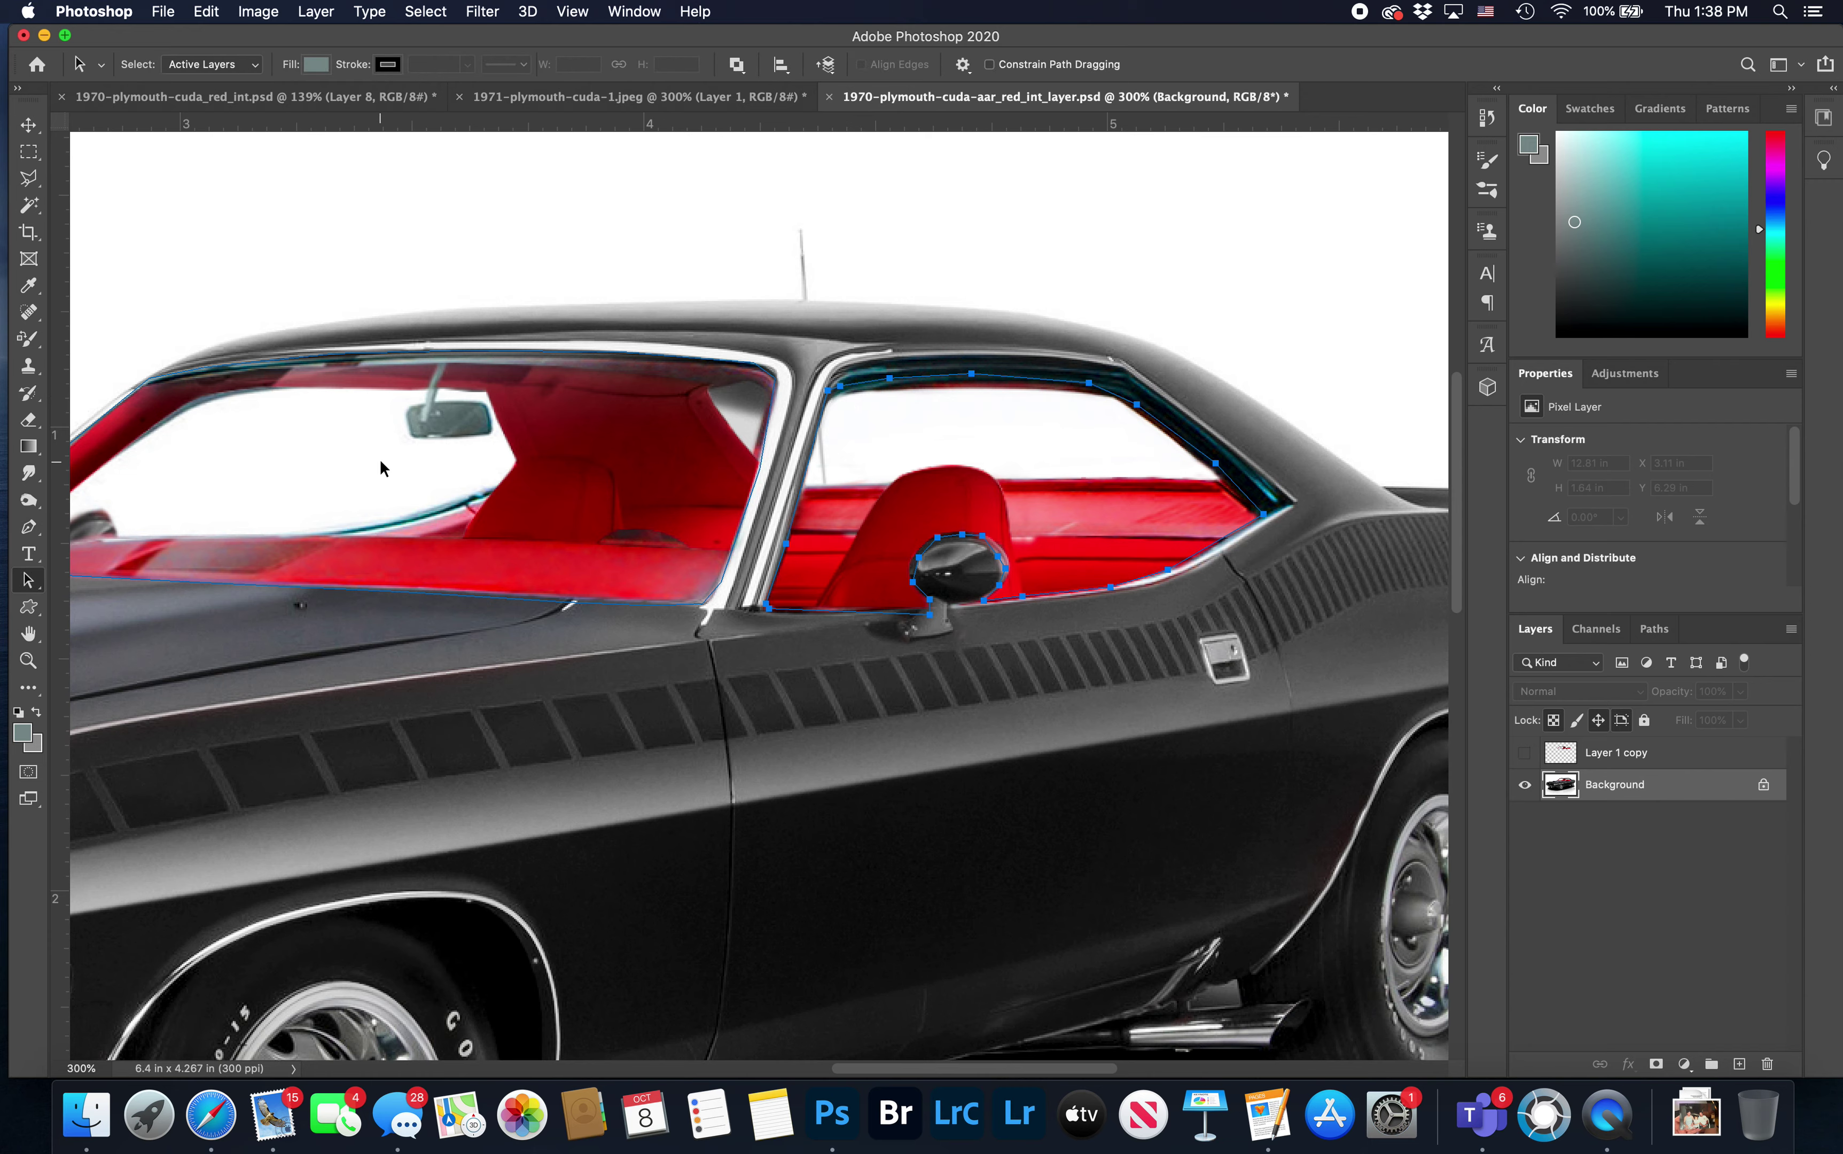
key("super+minus")
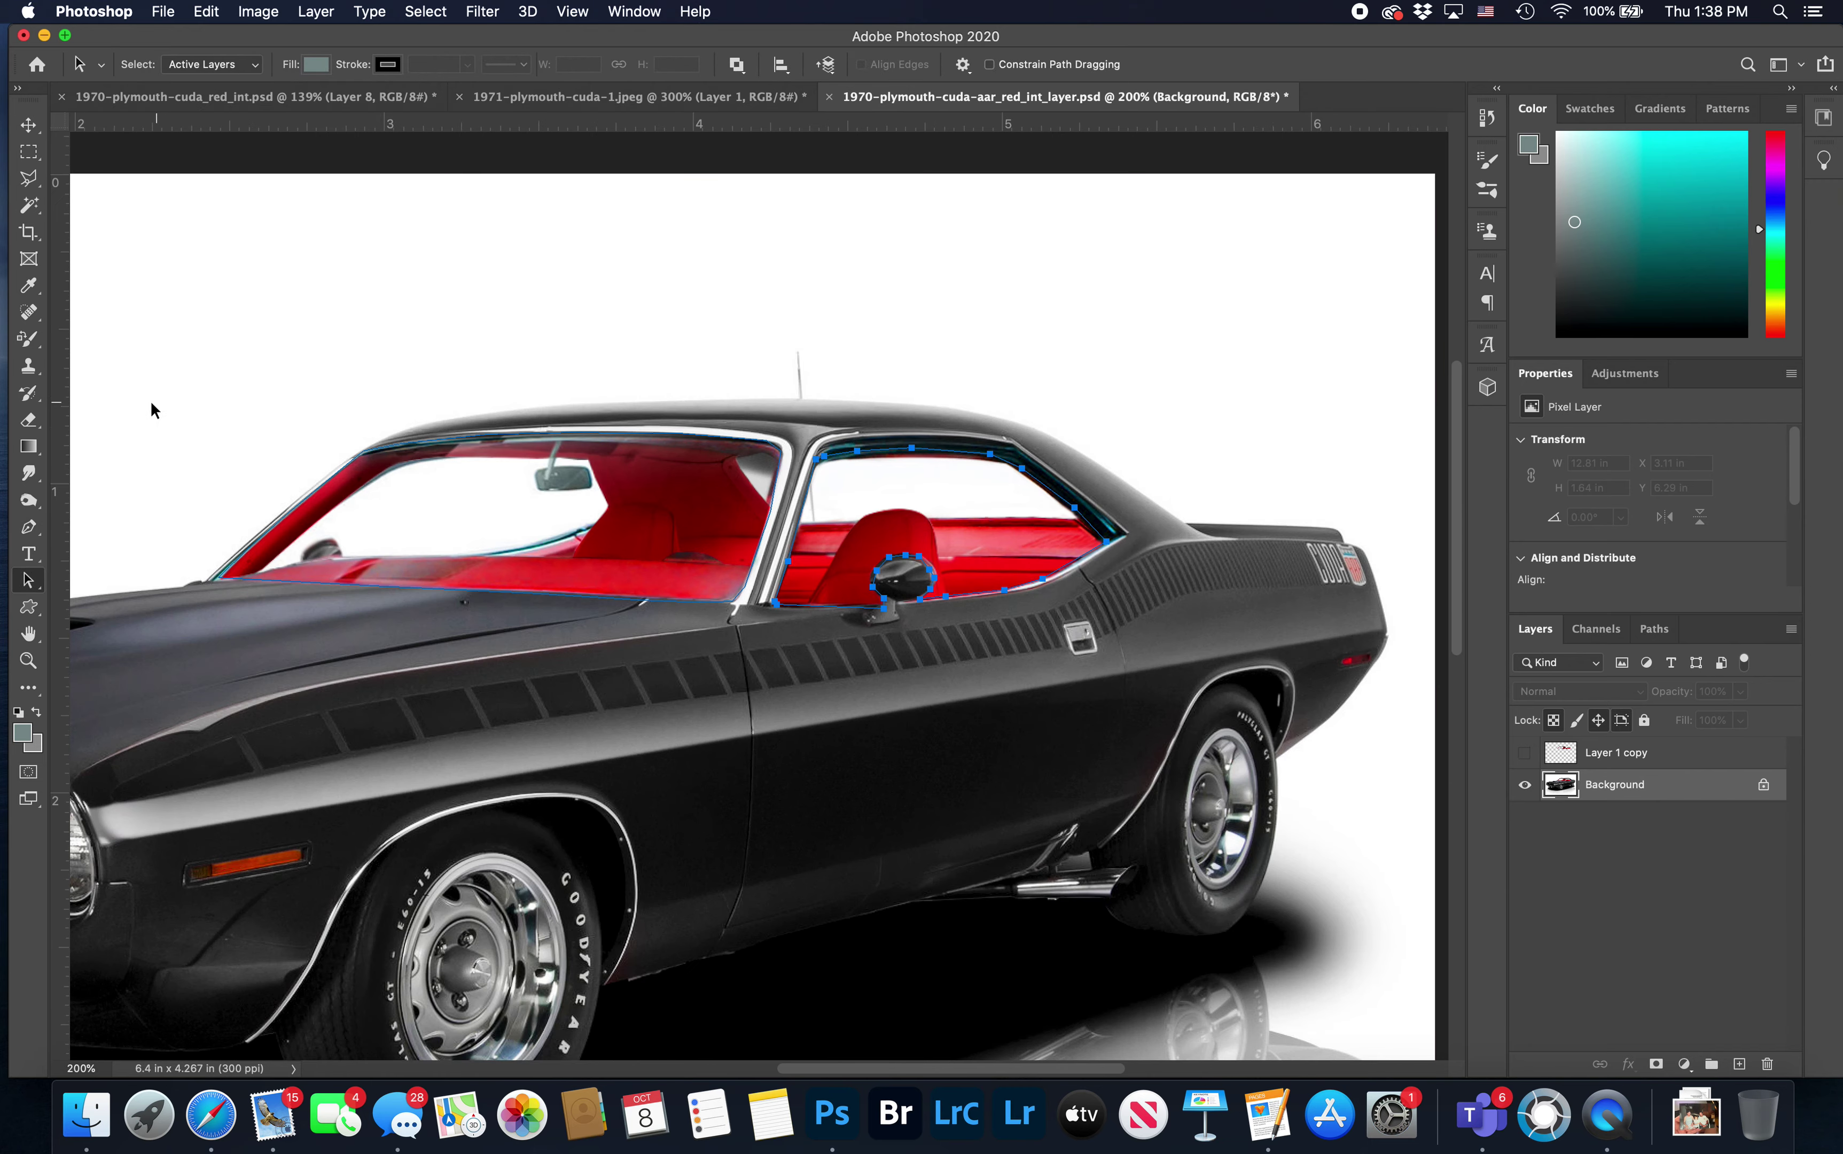
left_click_drag(128, 315, 1246, 593)
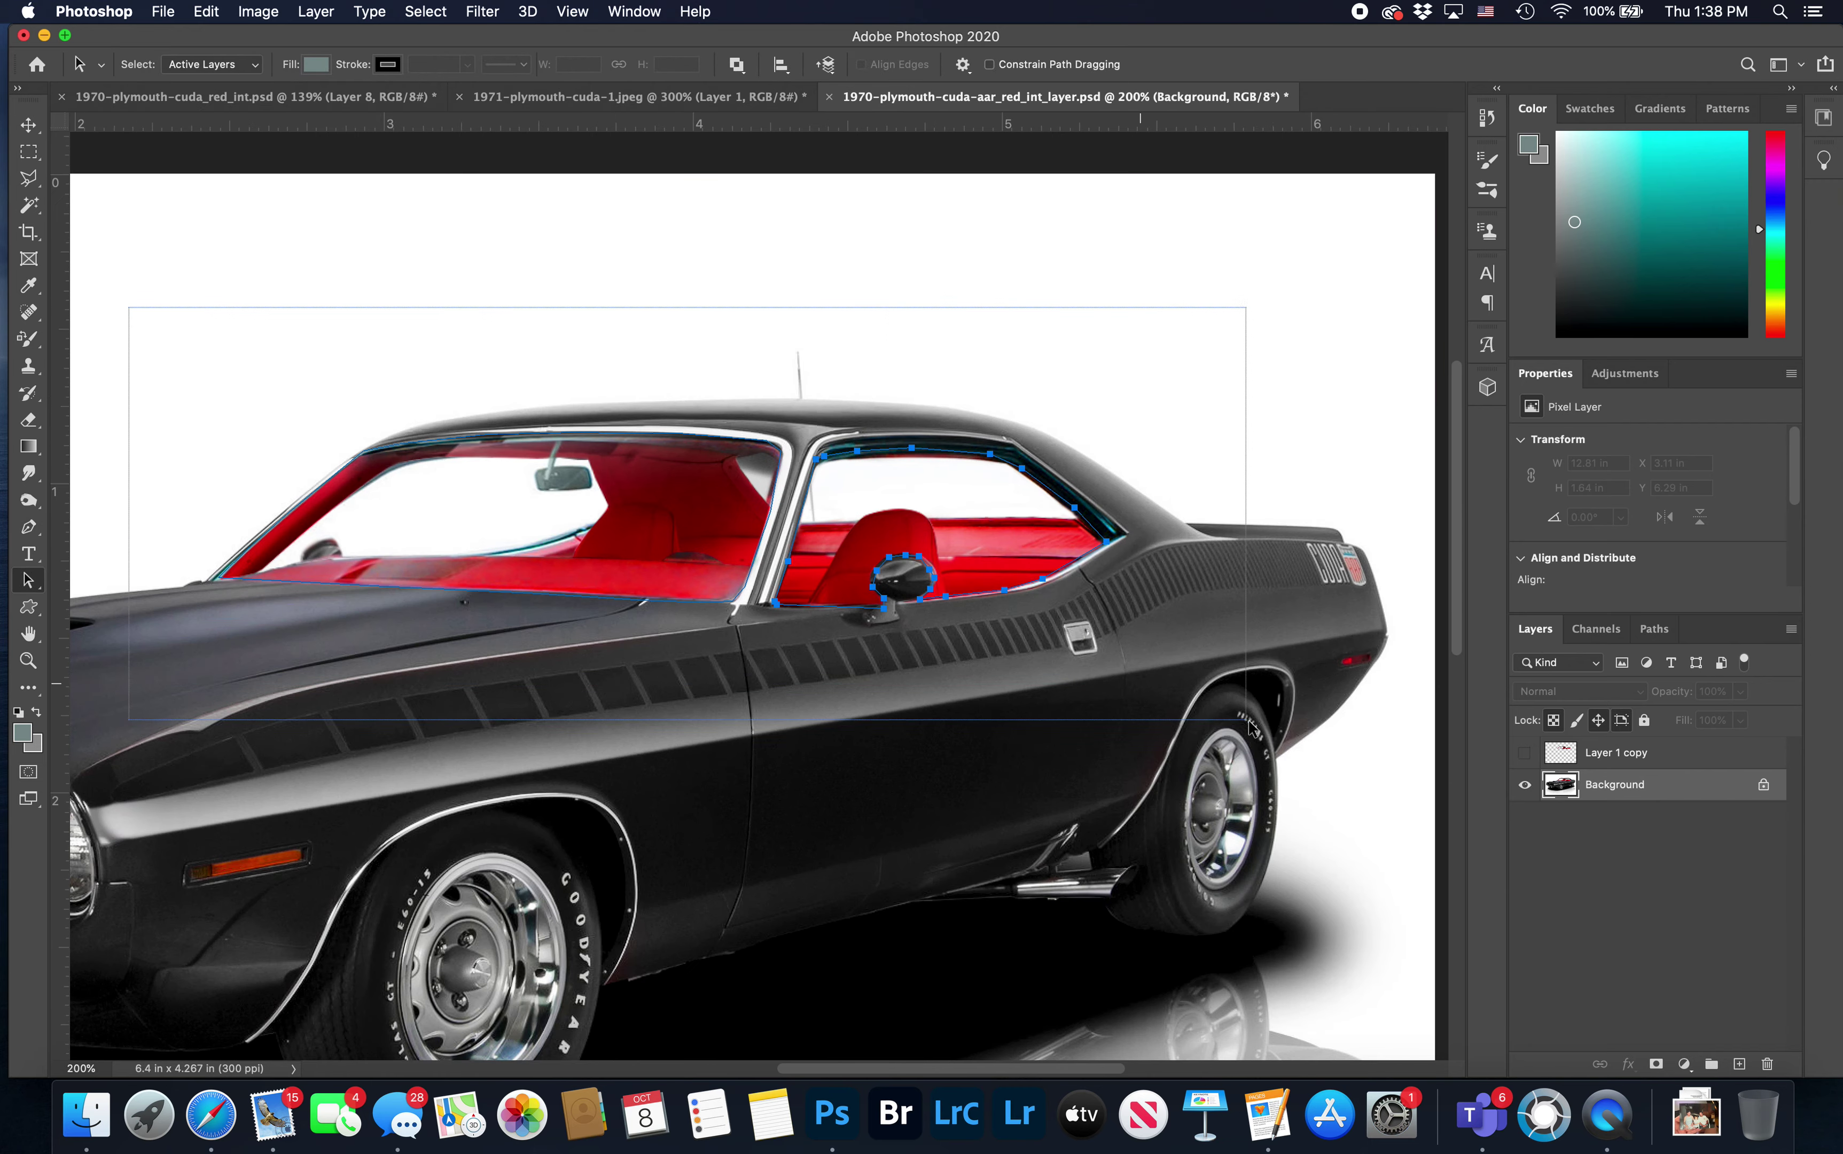
right_click(960, 487)
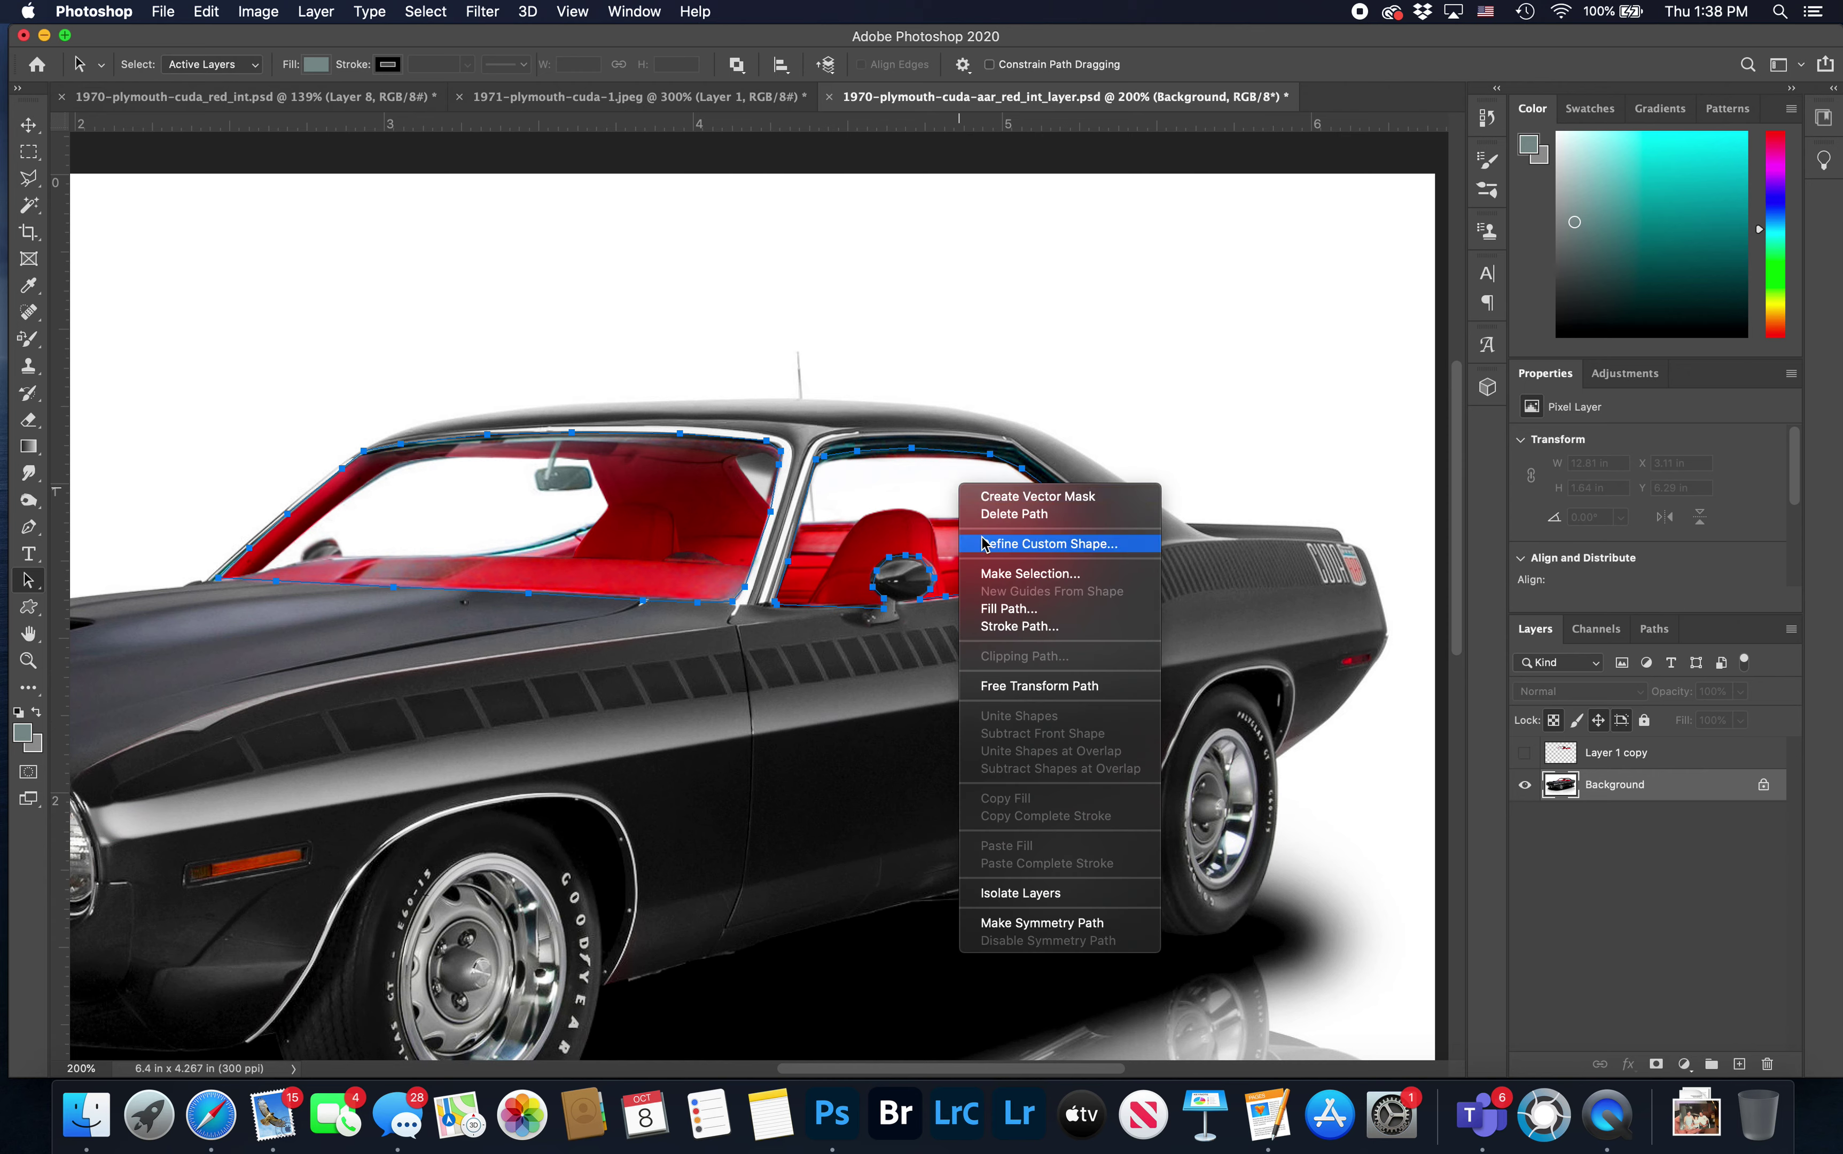
left_click(994, 574)
left_click(1015, 458)
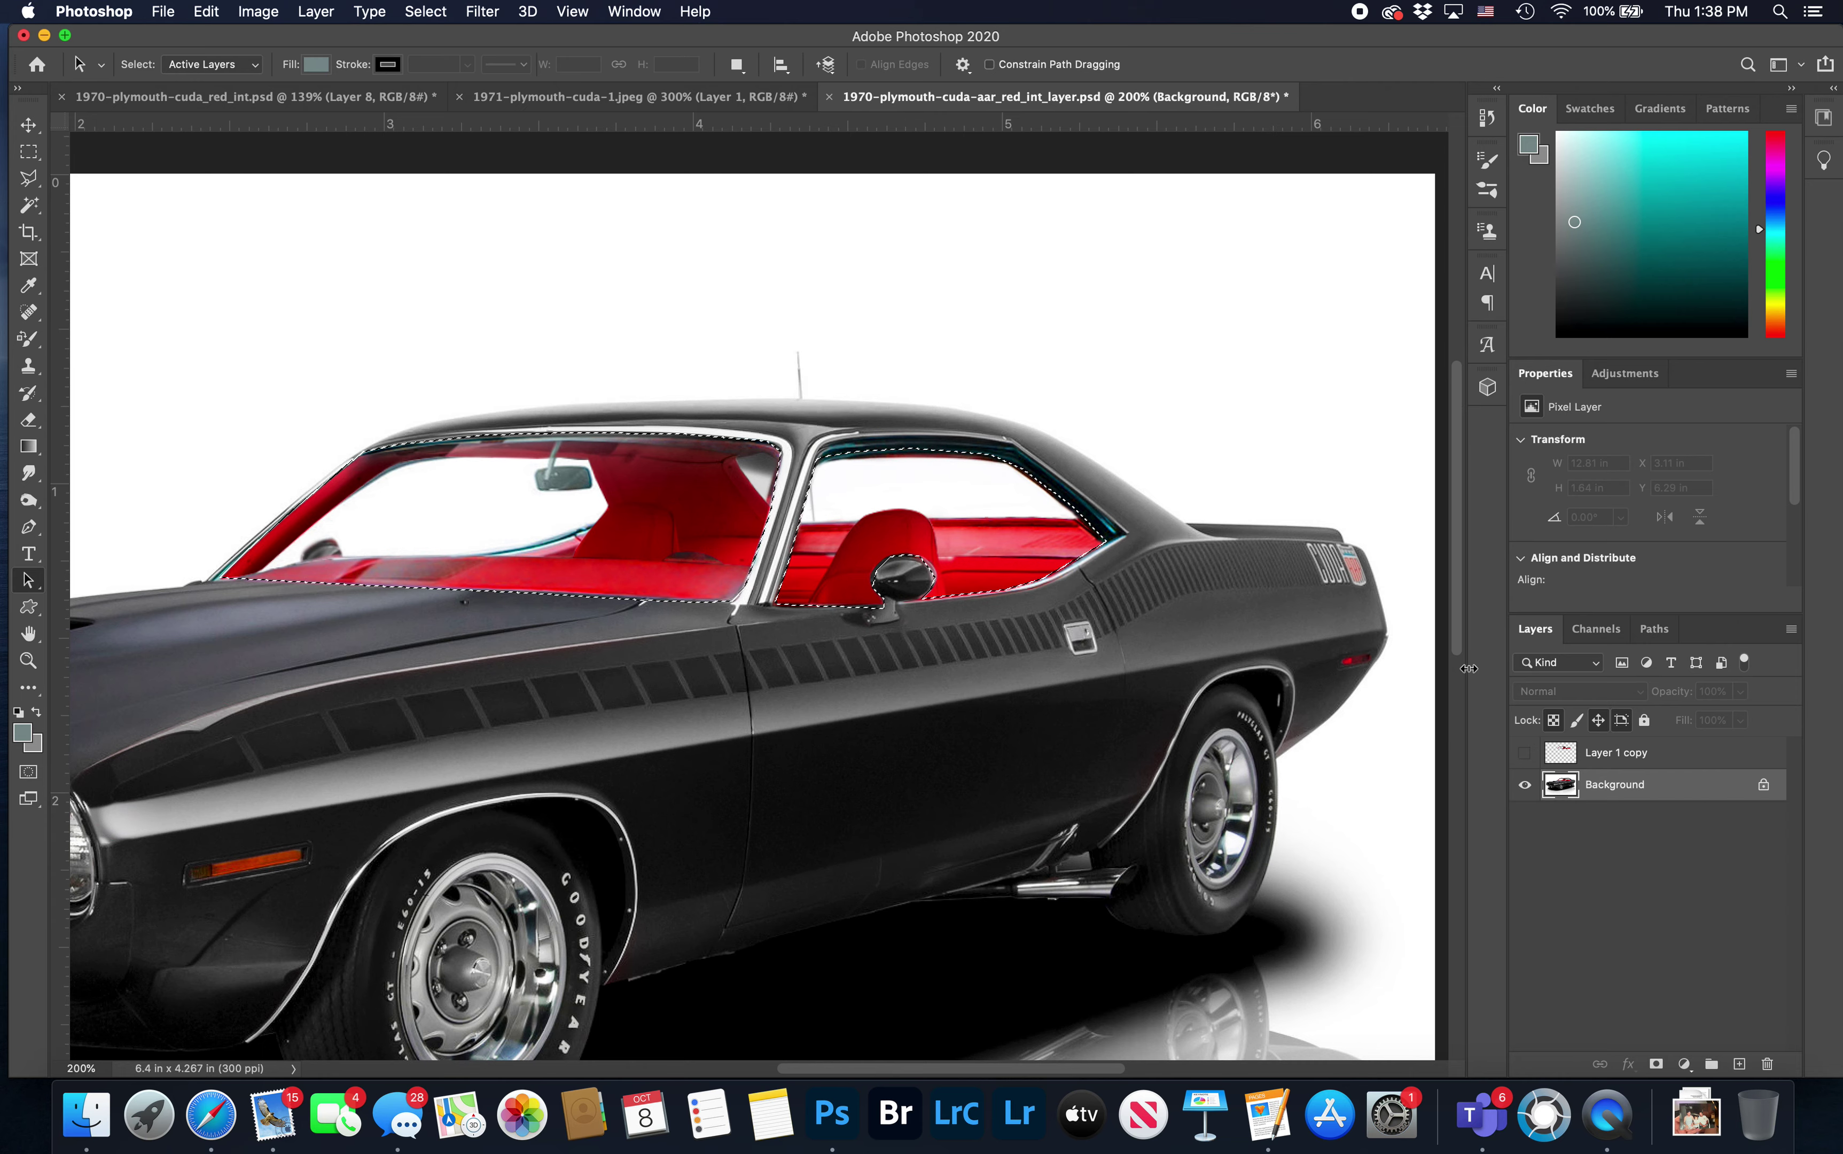
key("super+j")
Drag the red interior layer over to the purple Cuda document
key("v")
left_click_drag(927, 534, 457, 105)
left_click(382, 98)
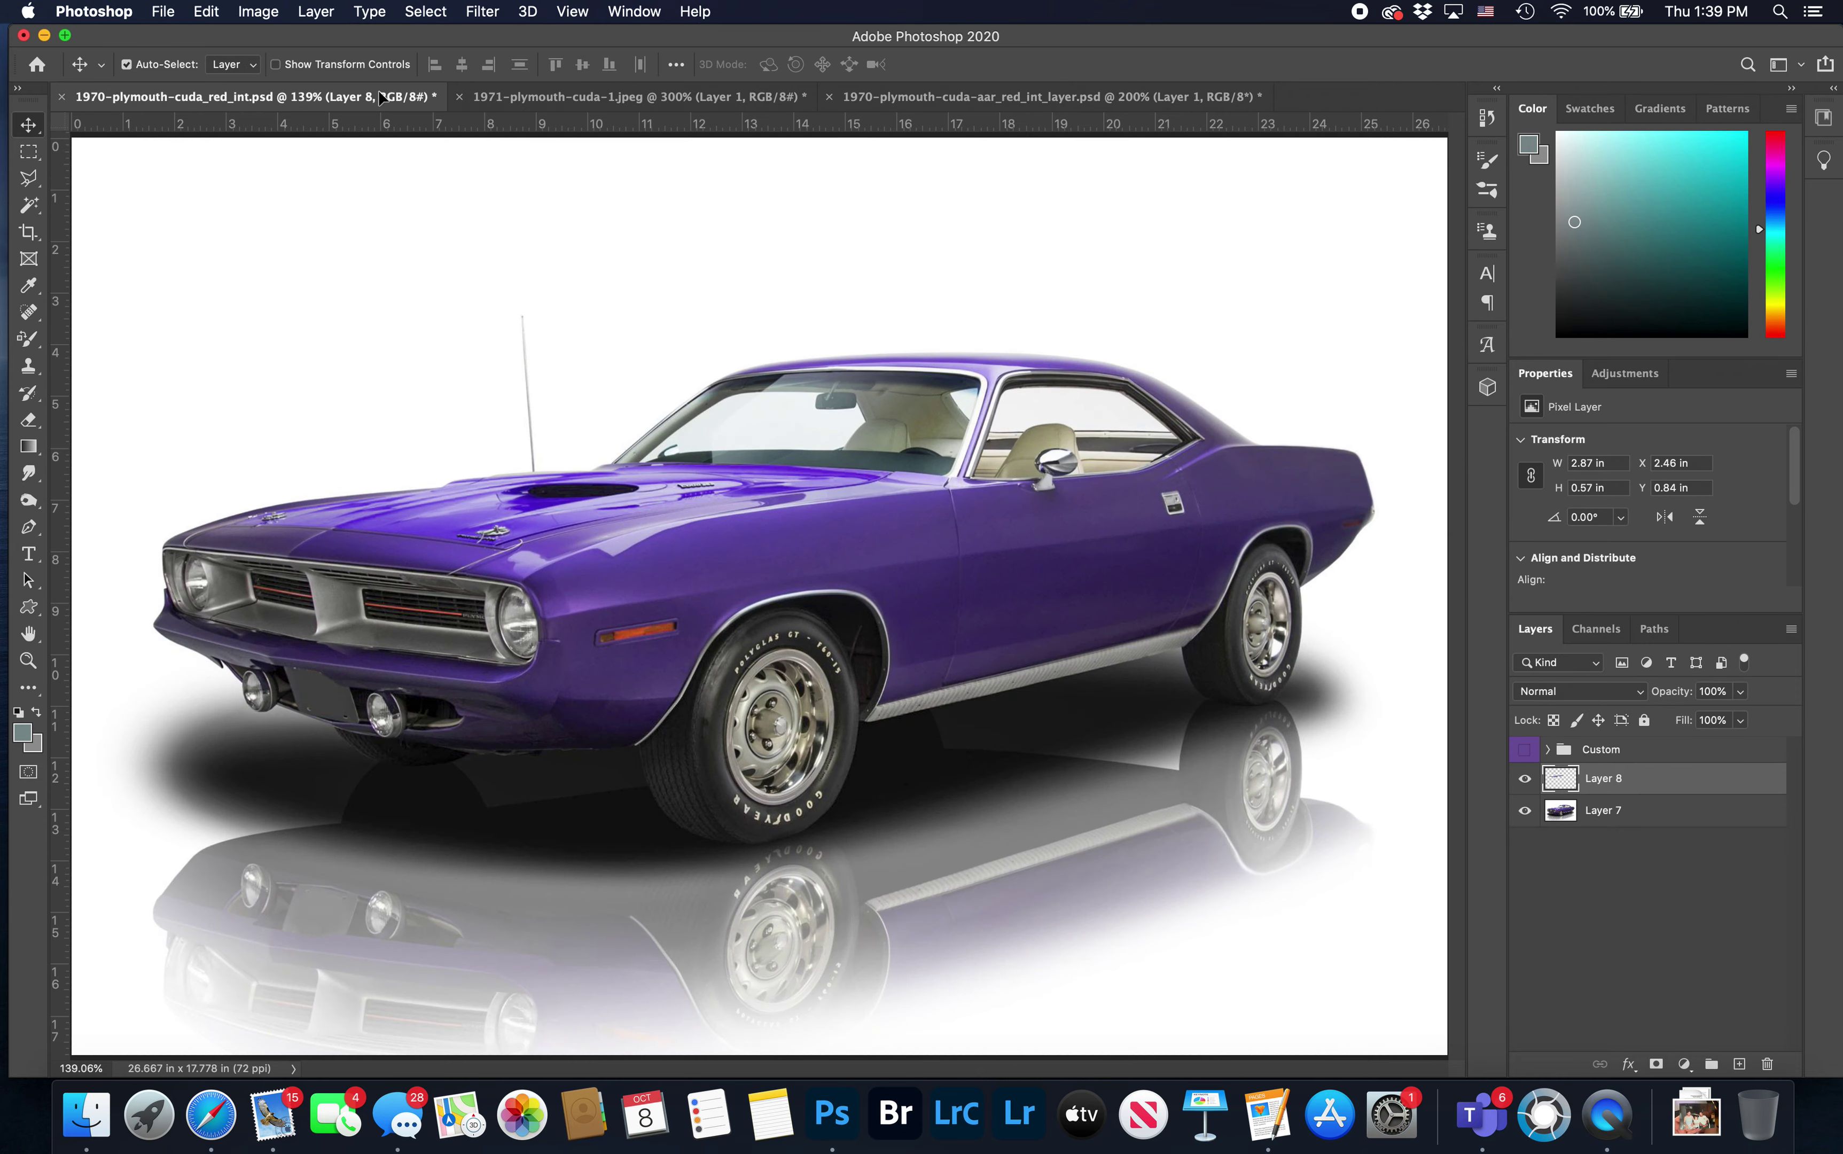
Place the red interior over the purple car's windows and scale it to fit
left_click_drag(861, 324, 933, 415)
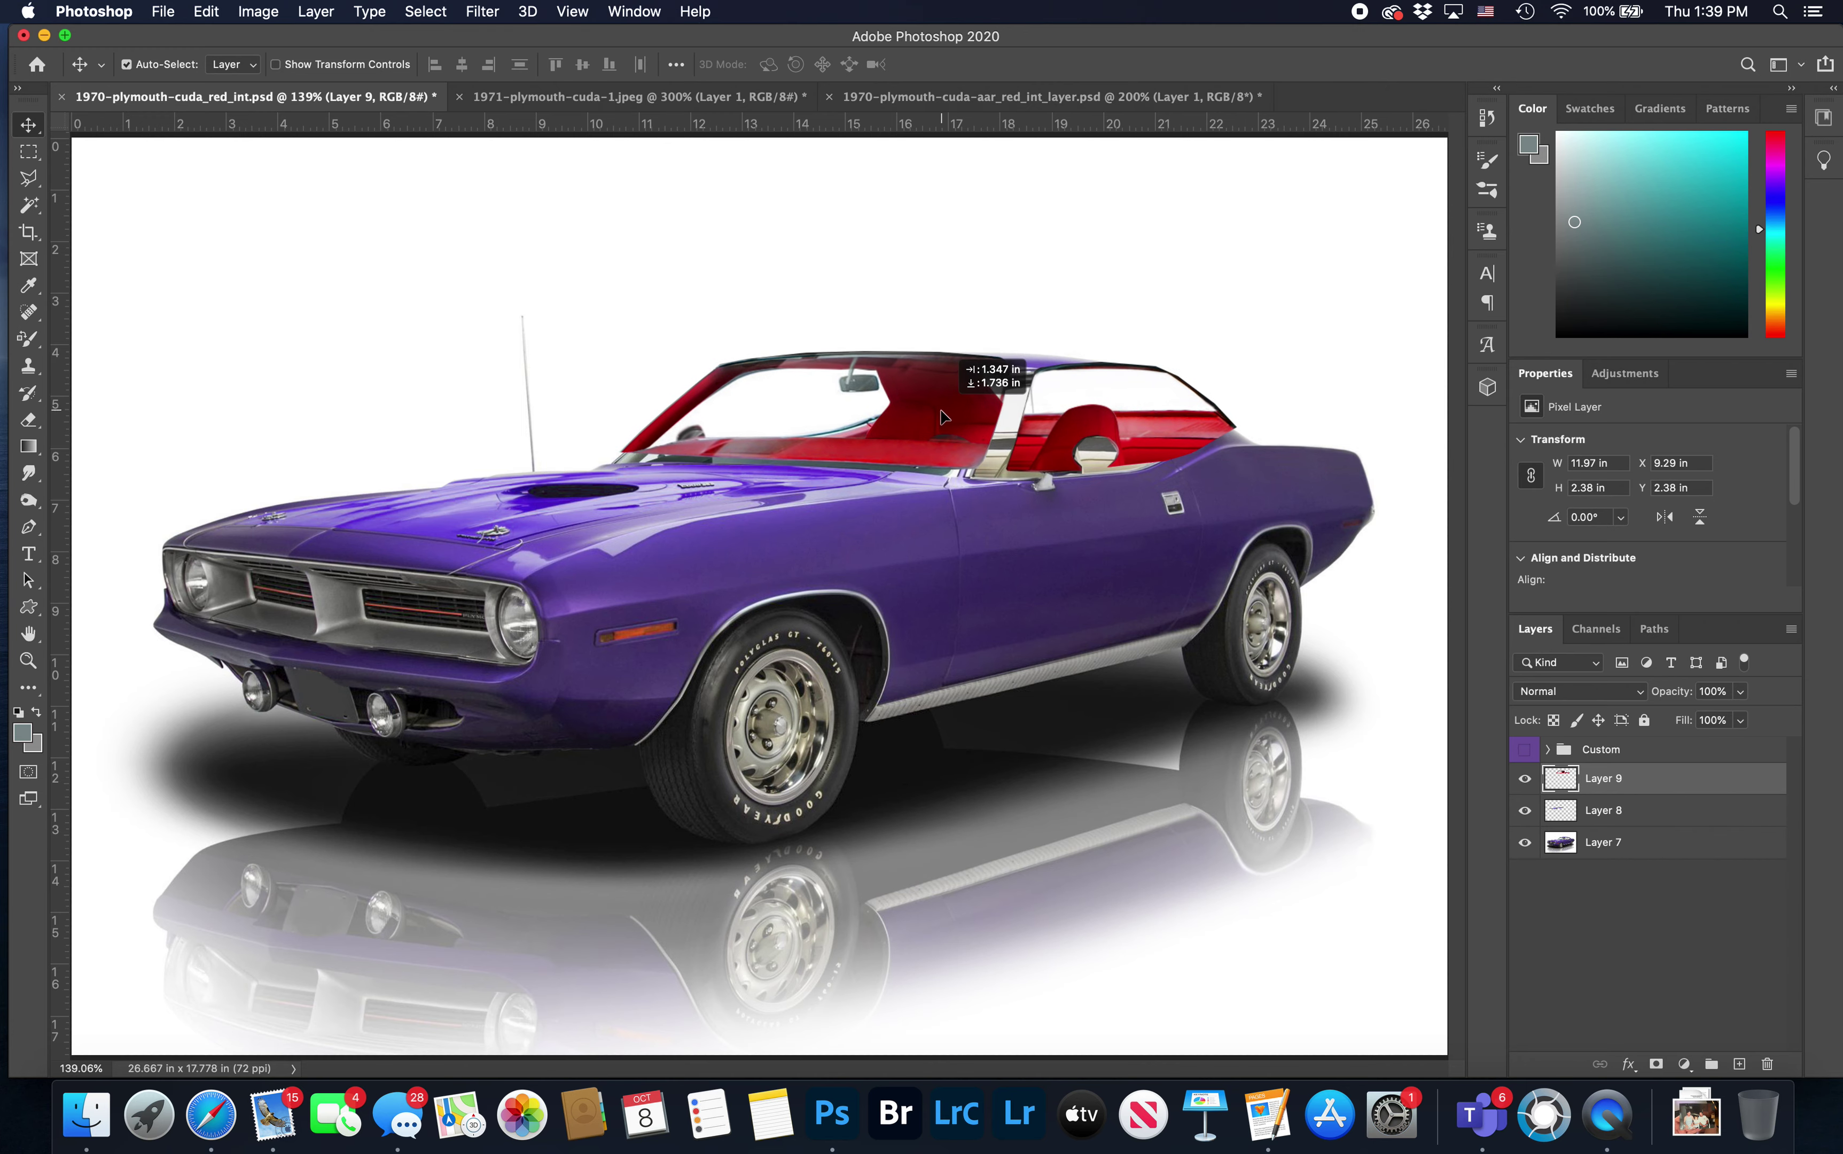
key("ctrl+t")
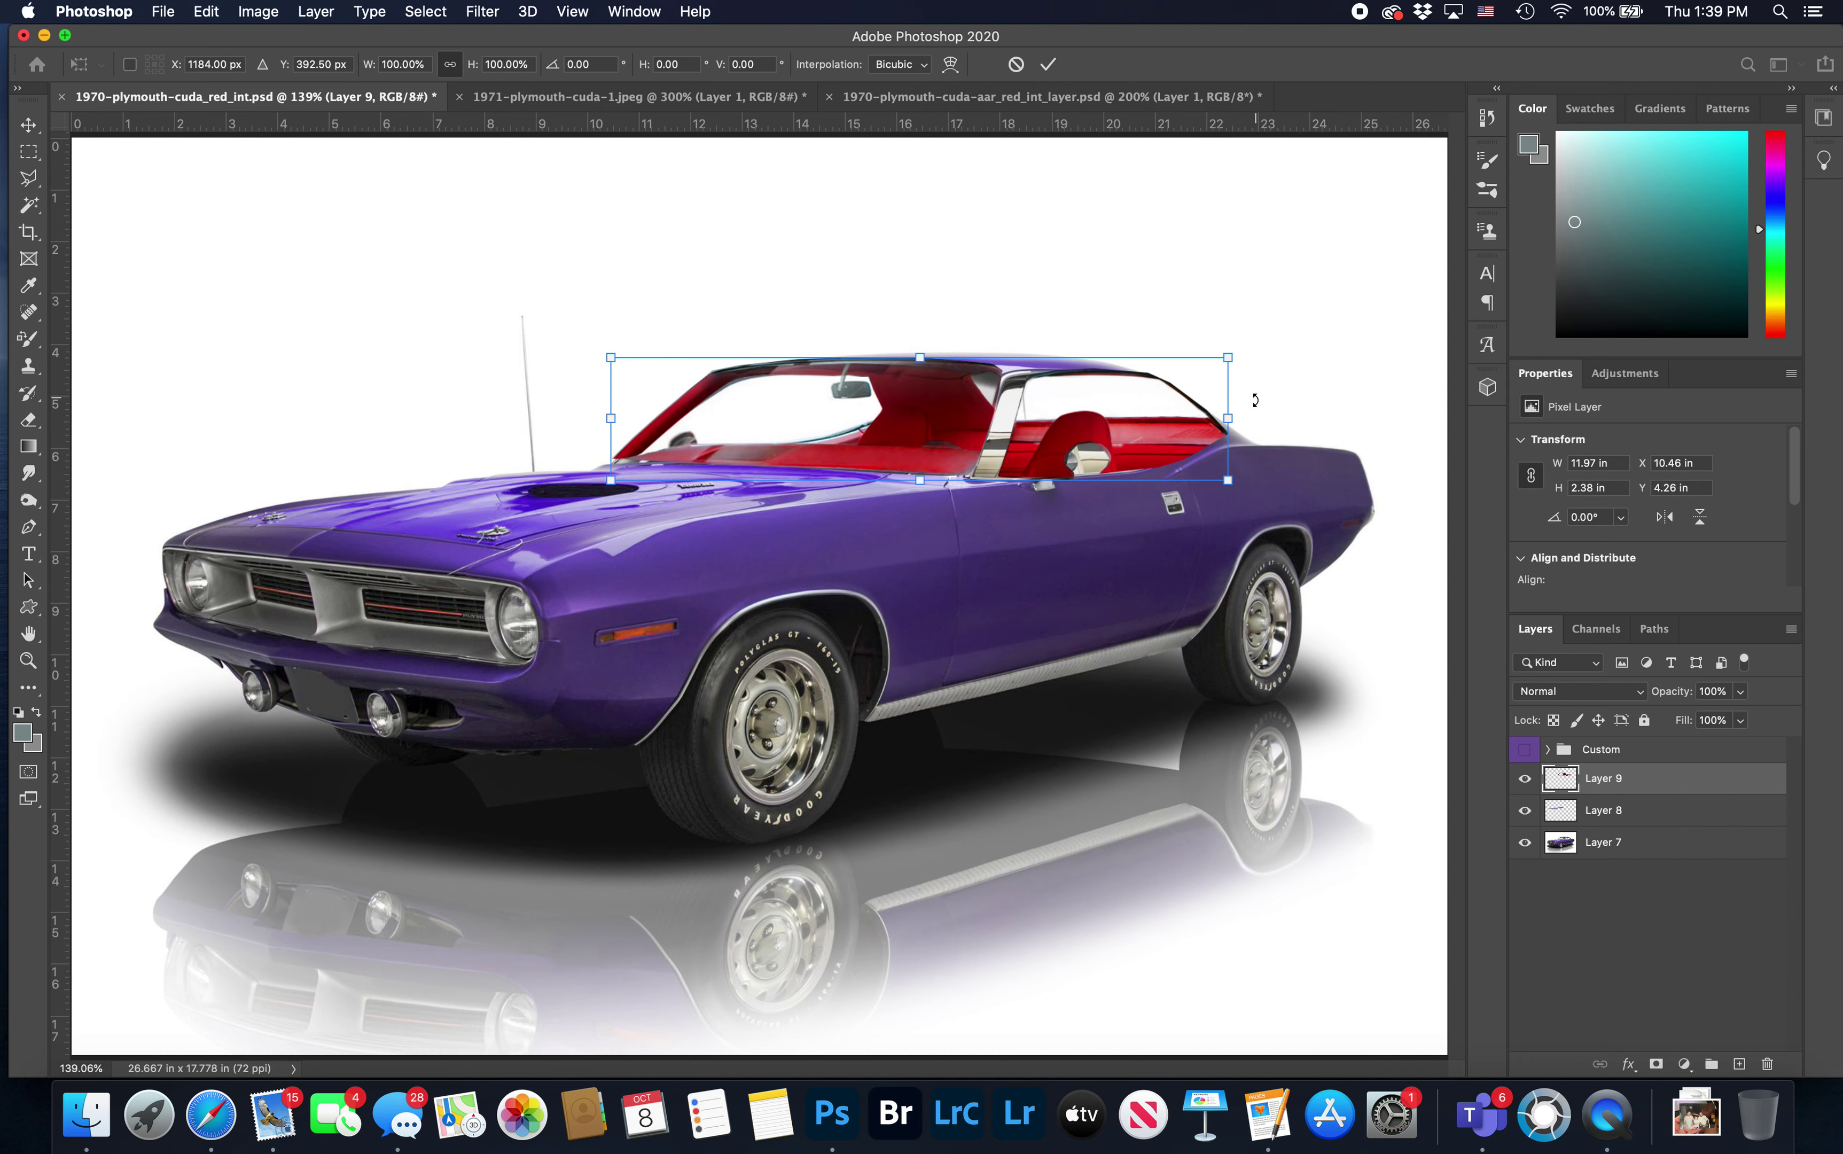
mouse_move(1228, 480)
left_mouse_down()
mouse_move(1102, 440)
mouse_move(1186, 424)
left_mouse_up()
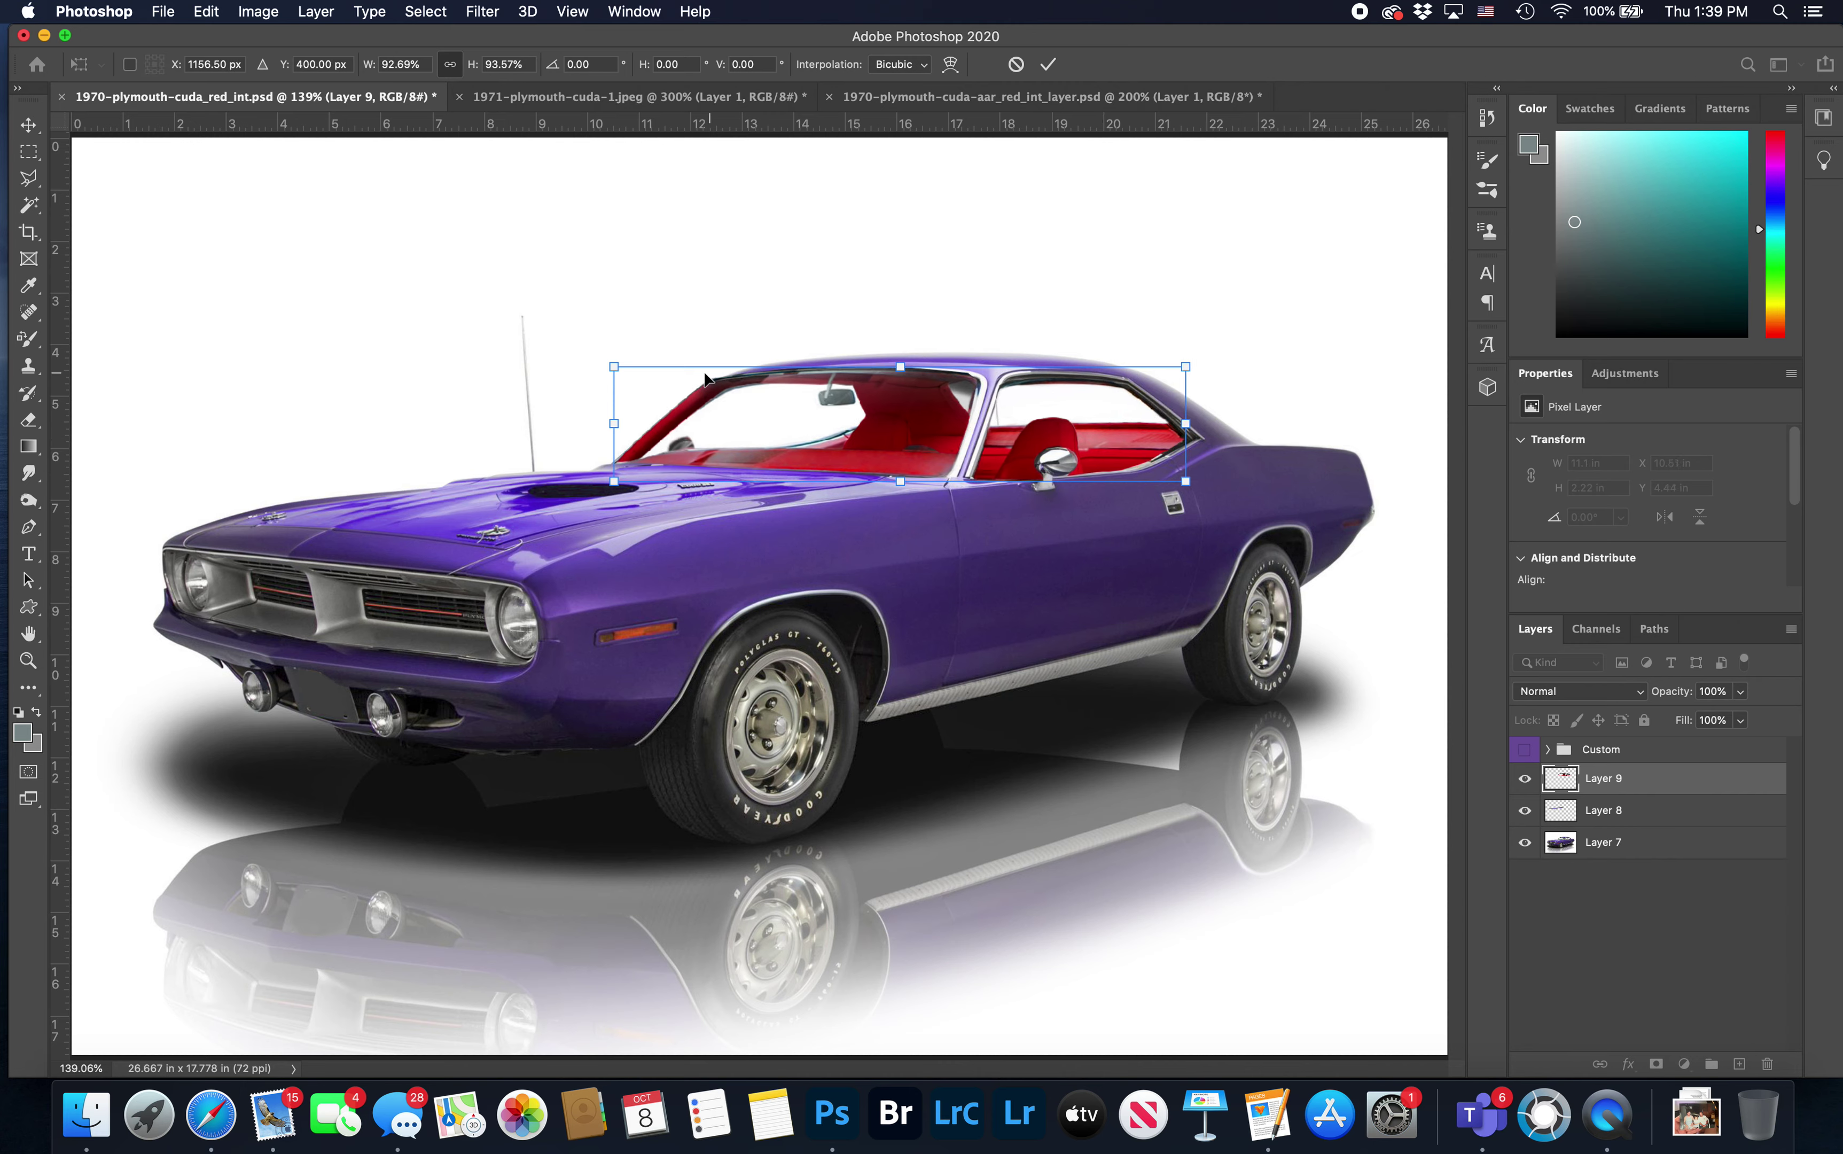
left_click_drag(610, 425, 620, 424)
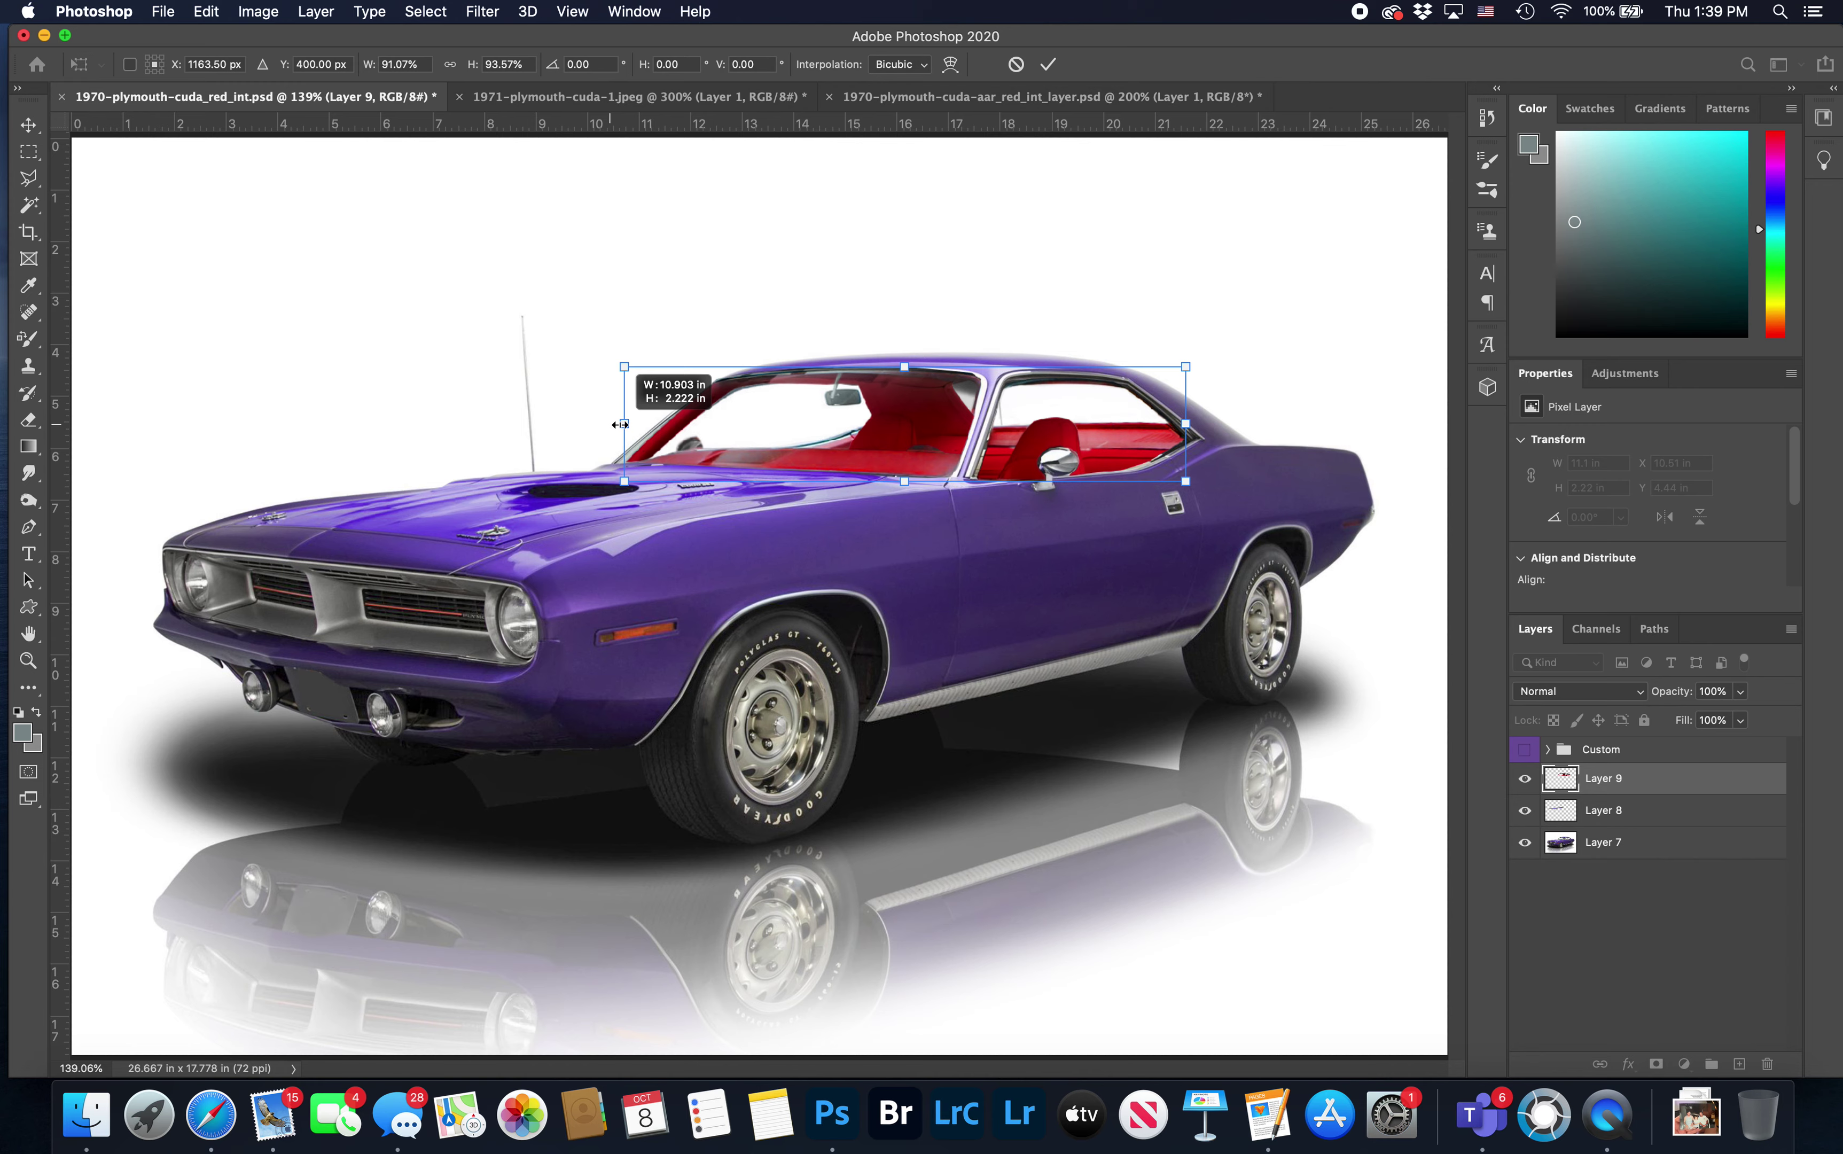
left_click_drag(621, 424, 619, 424)
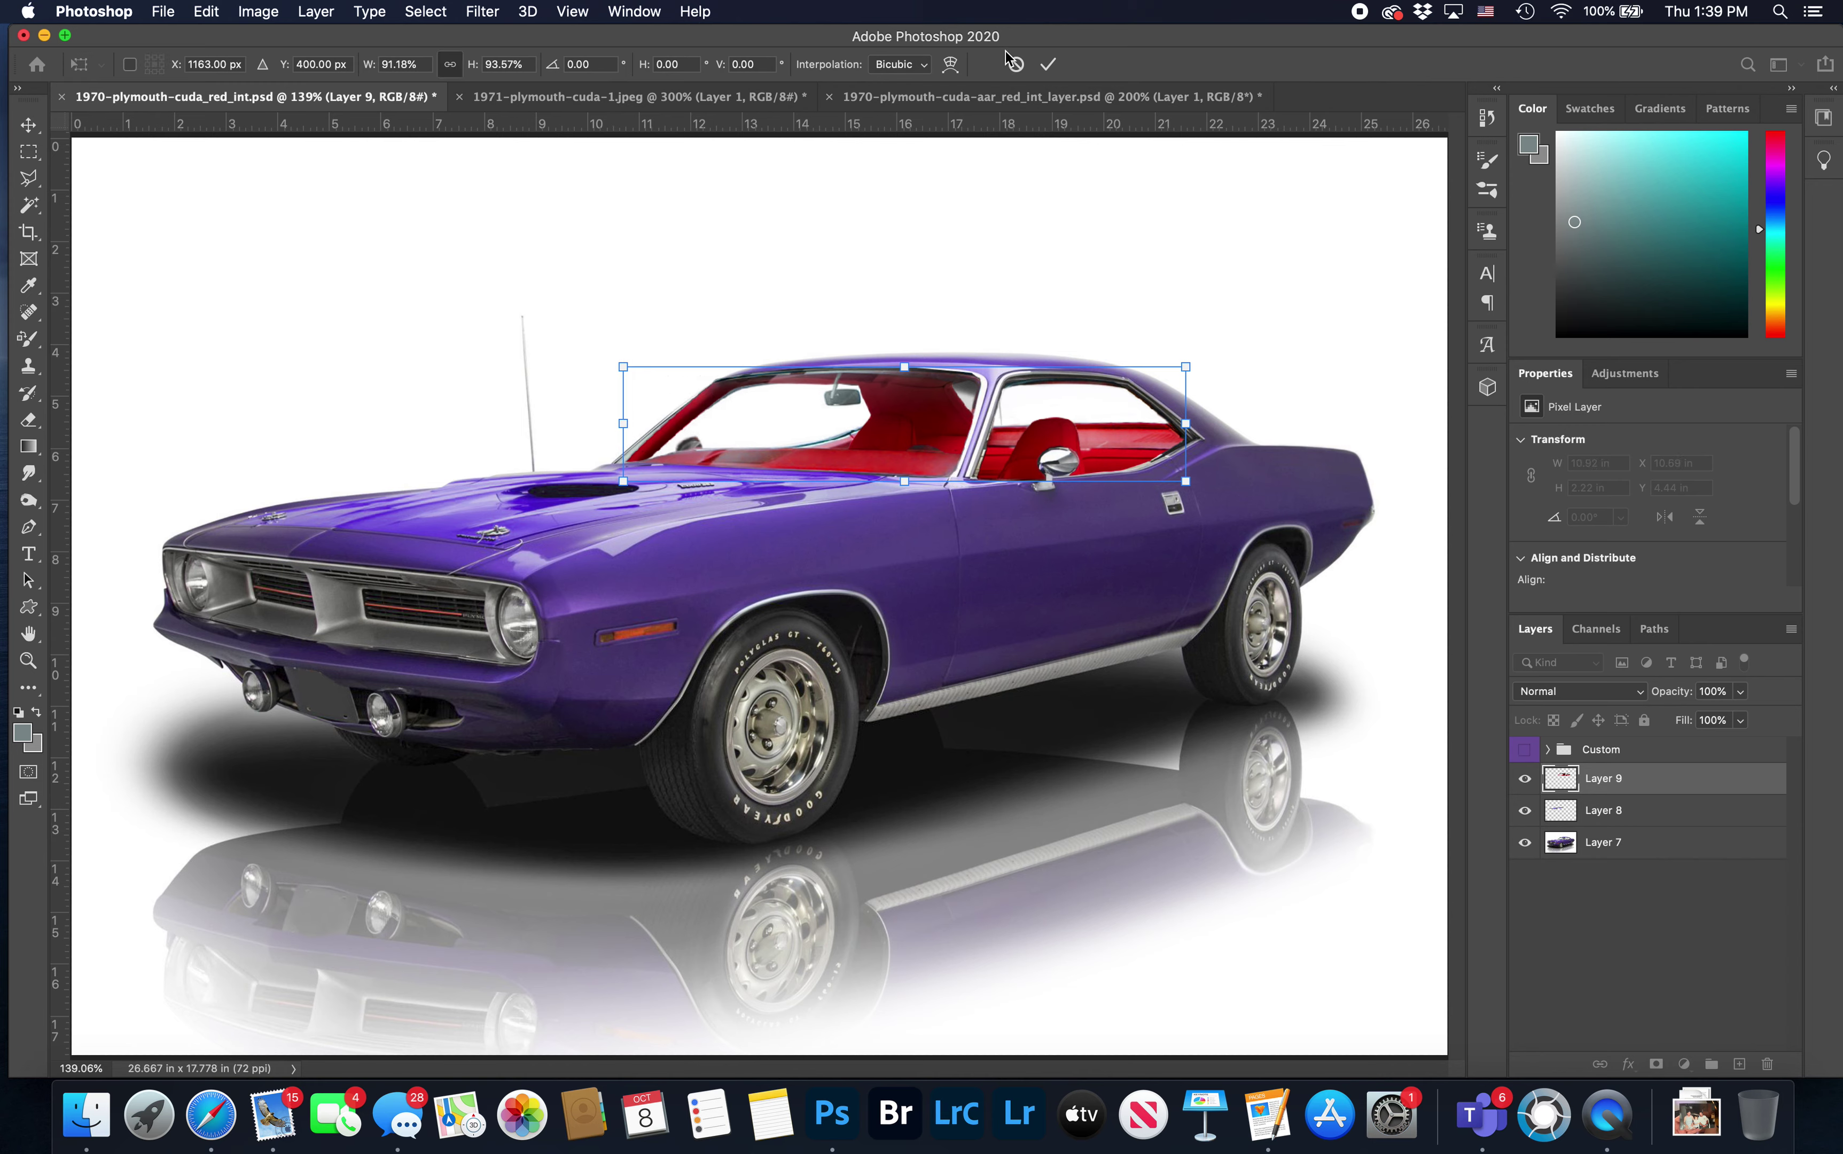
Commit the transform, hide Layers 9 and 8, and show the Custom group
left_click(1048, 65)
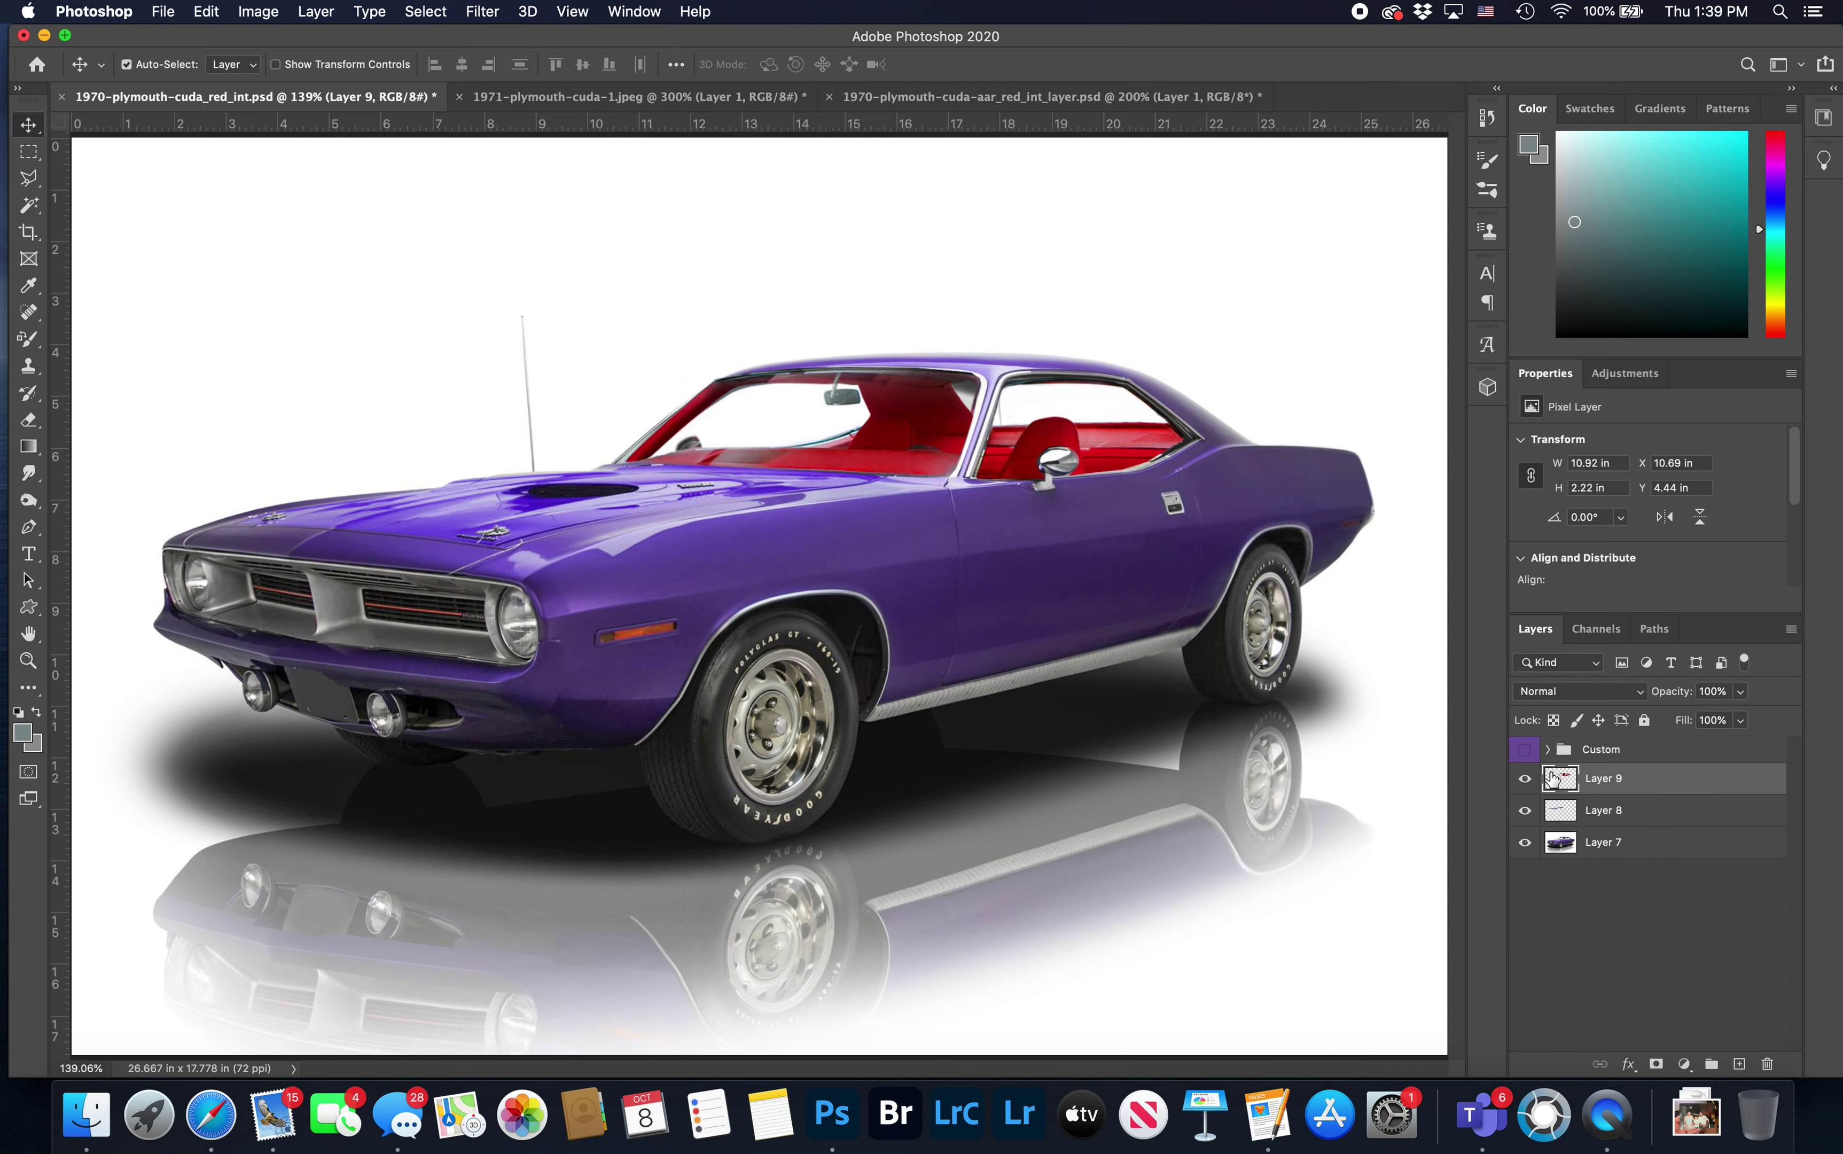
left_click(1525, 779)
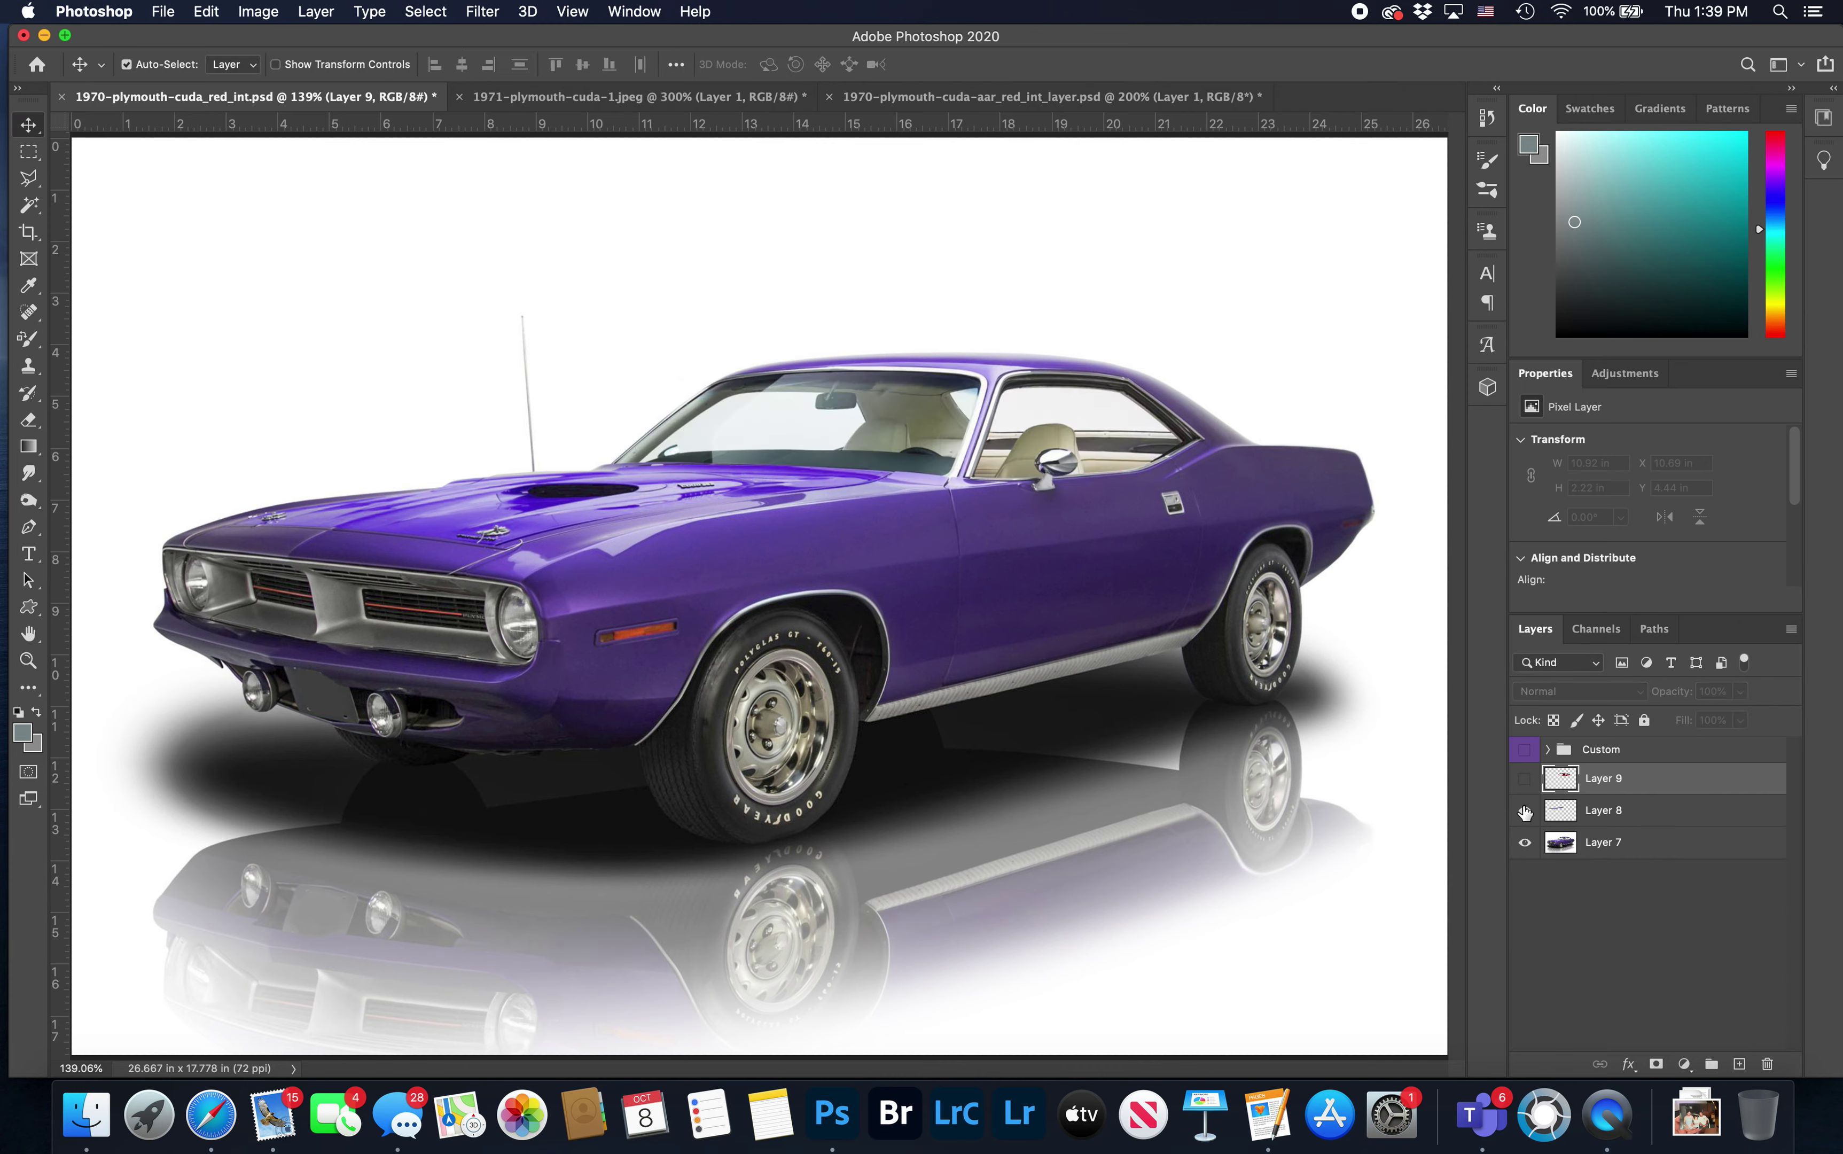
left_click(1525, 752)
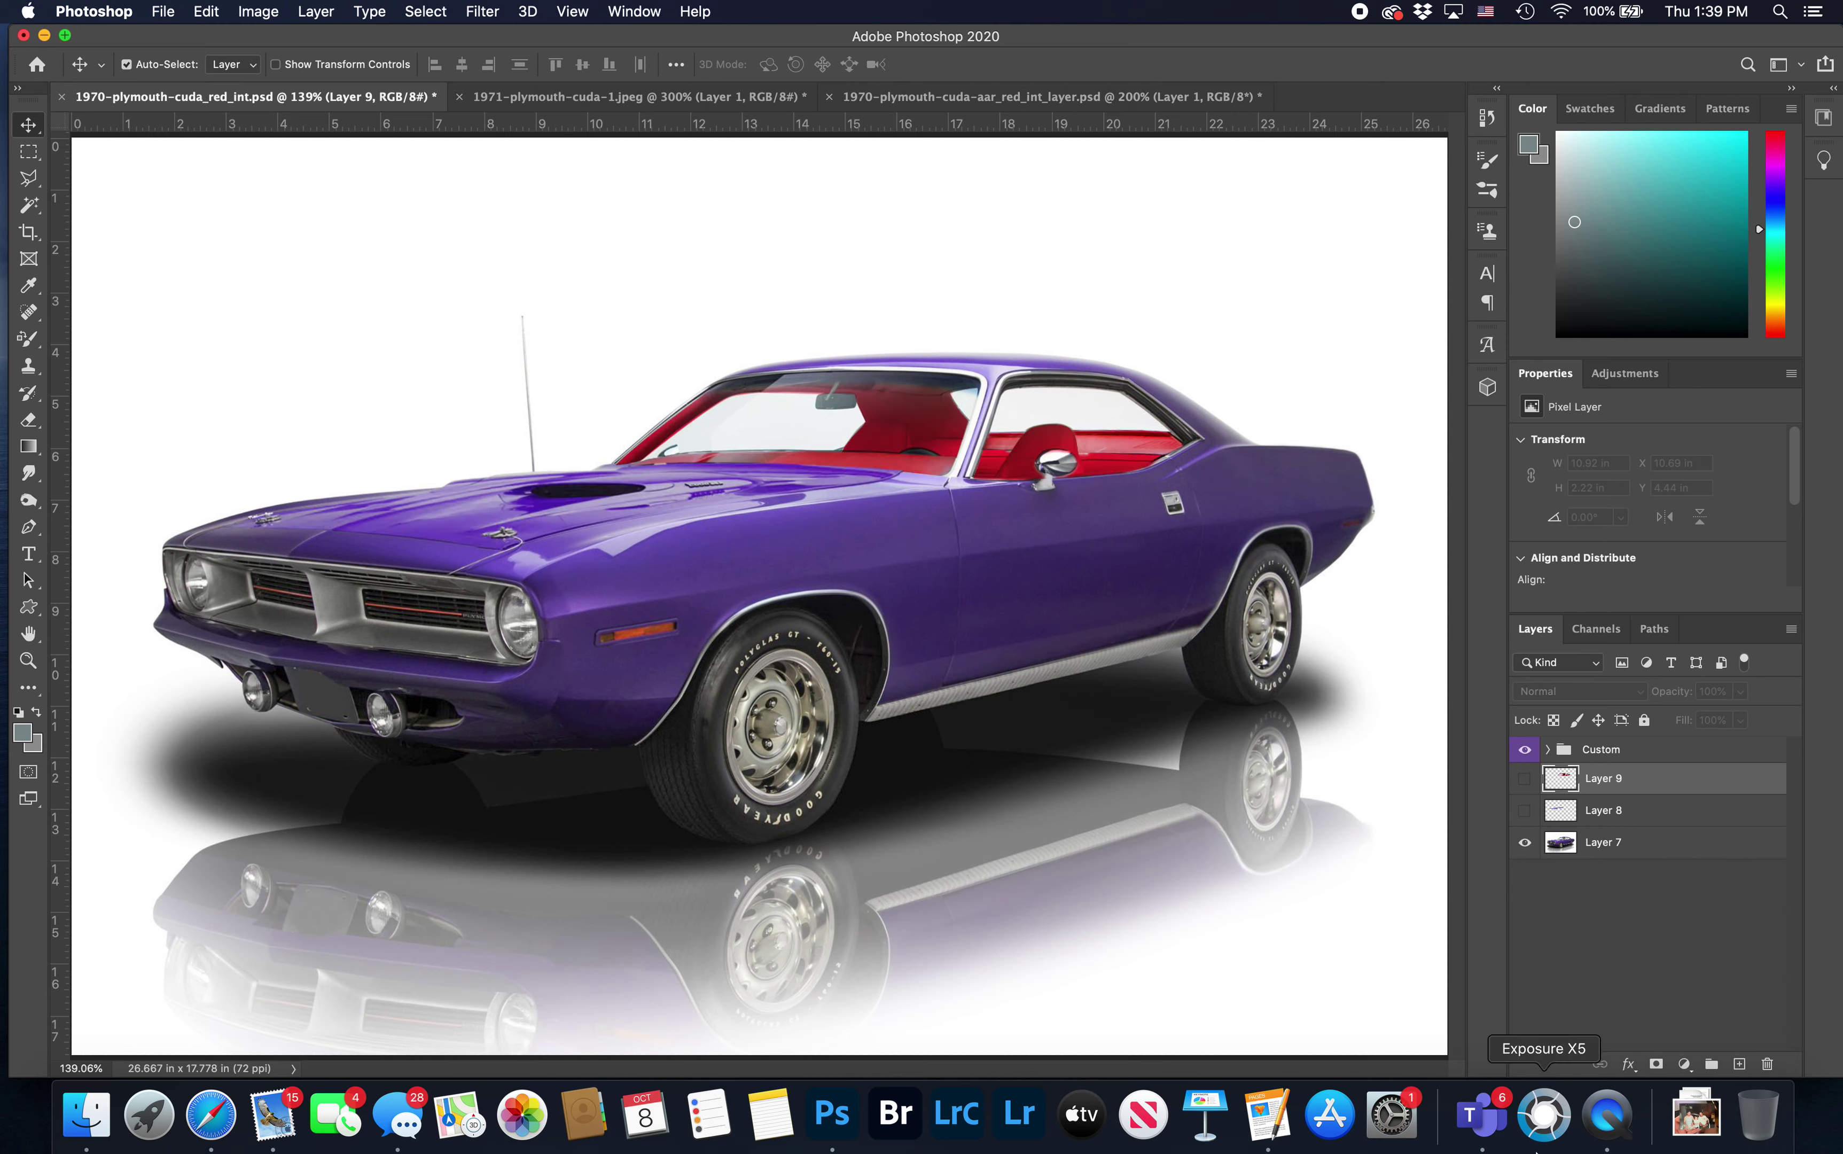